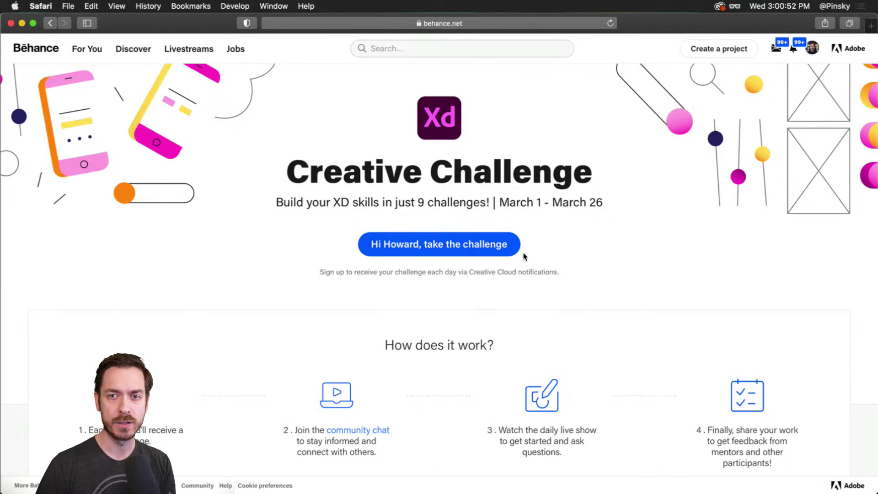
- Review the "How does it work?" section on Behance, switch to Discord to check the creative-challenge channel and its related channels, and return to Behance
scroll(522, 254, down, 4)
scroll(220, 245, down, 2)
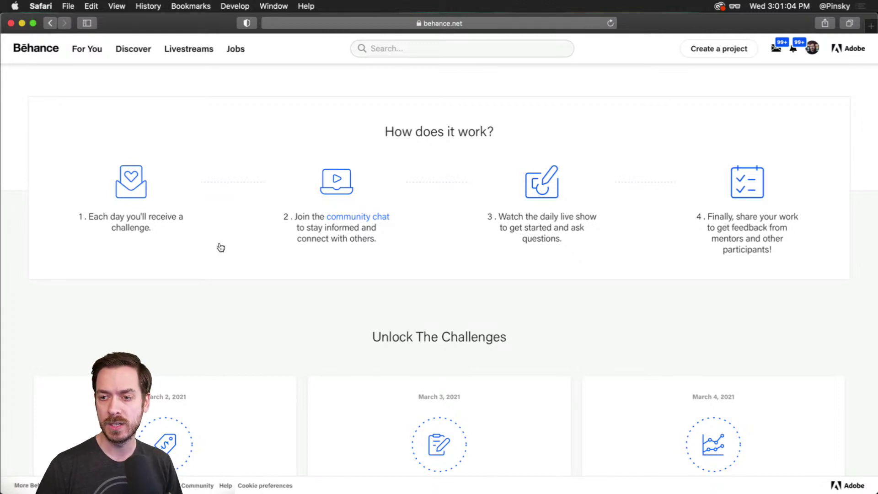
key(super+Tab)
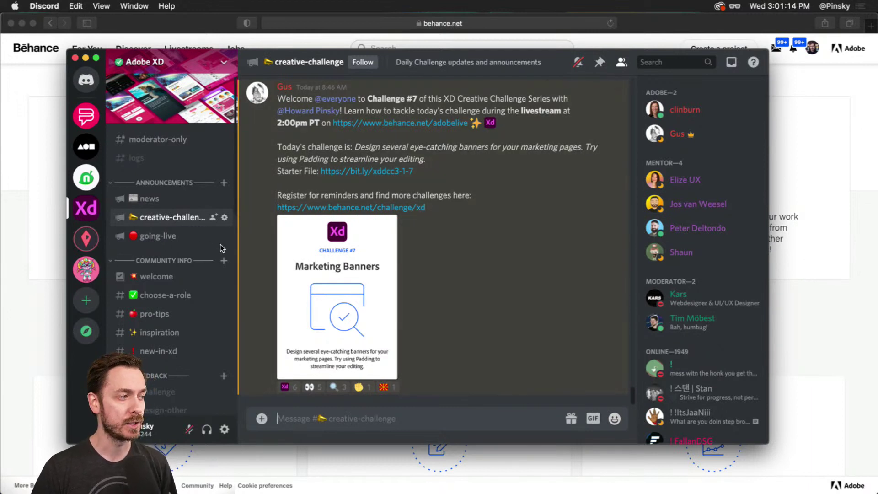
scroll(168, 284, down, 3)
scroll(168, 281, down, 3)
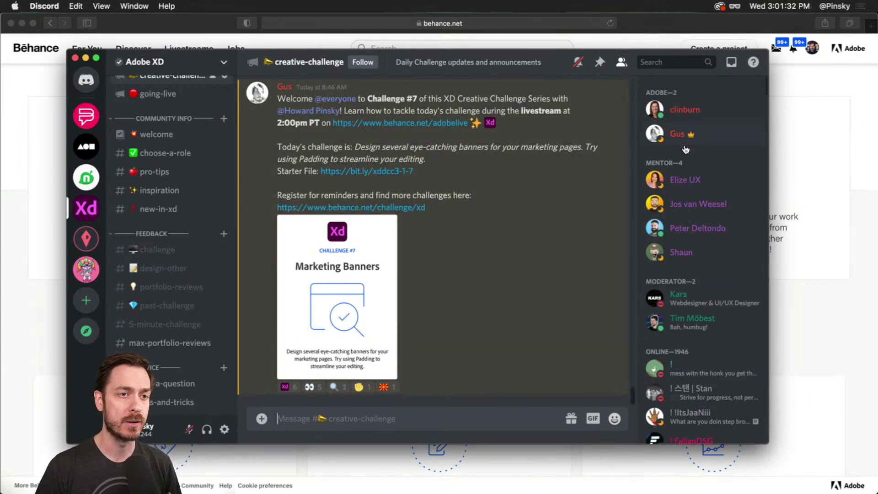
click(826, 241)
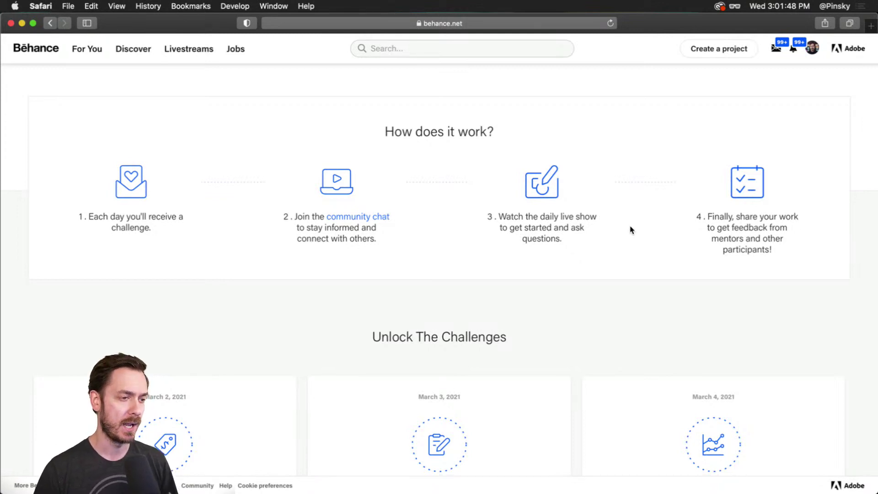
- Look through the daily XD challenge cards on Behance, from Pricing Table down to Marketing Banners
scroll(632, 230, down, 7)
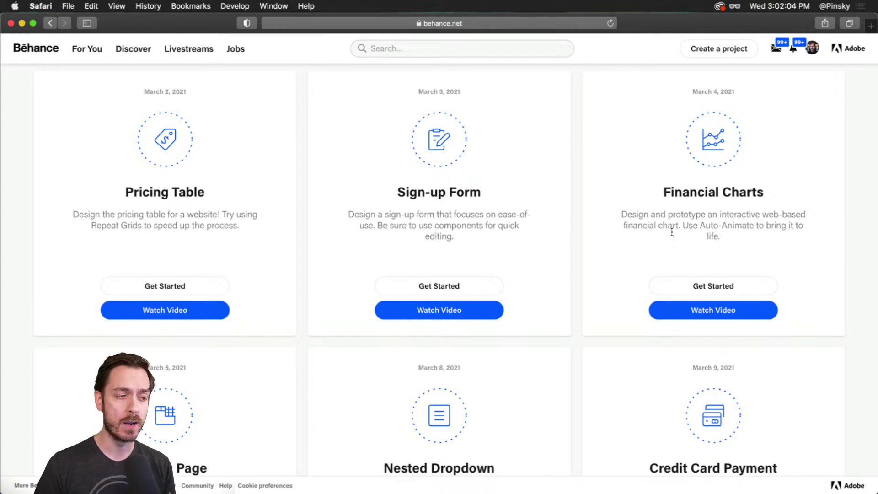
scroll(672, 231, down, 5)
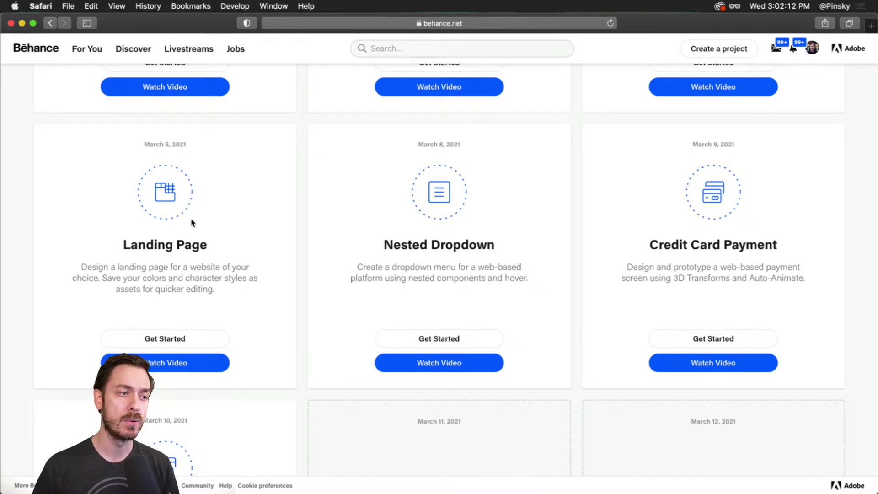
scroll(197, 221, down, 4)
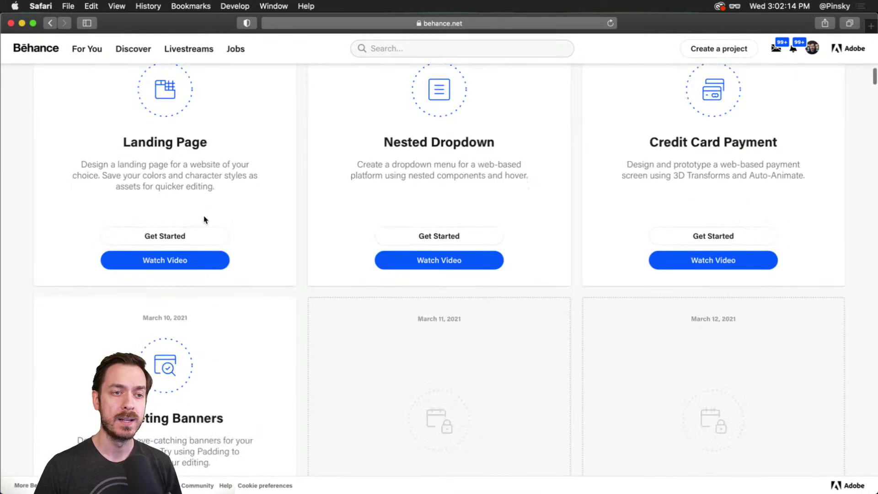
scroll(515, 192, up, 2)
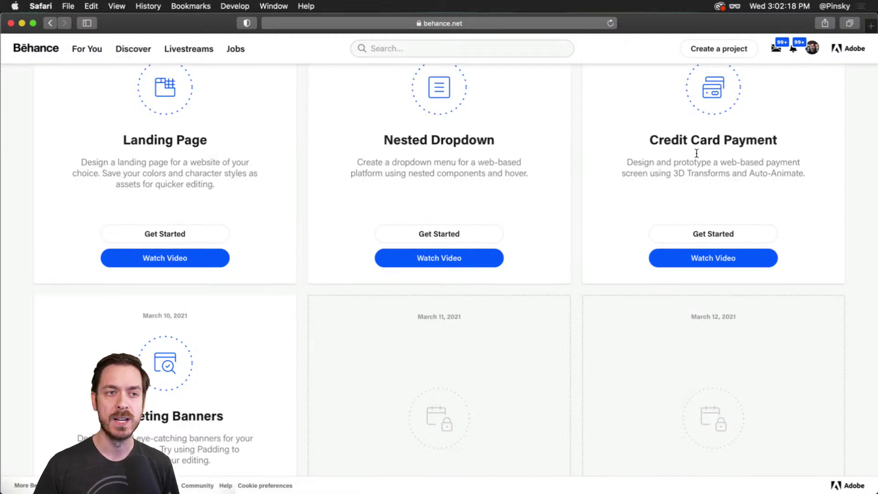
scroll(697, 151, down, 1)
scroll(437, 198, down, 5)
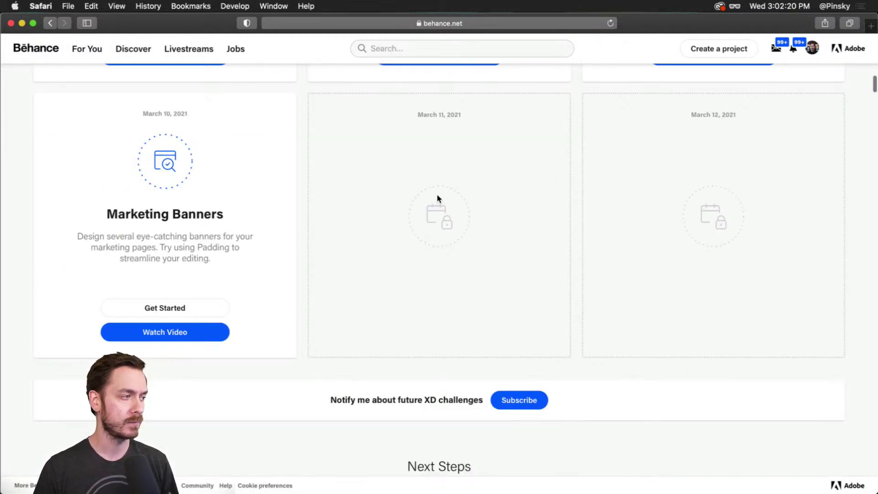
scroll(276, 263, up, 1)
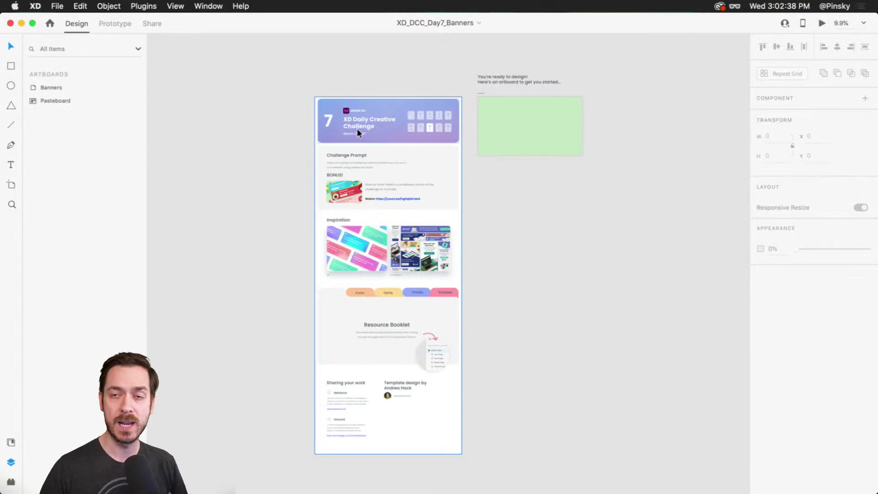
- In Adobe XD, review the Challenge Prompt and Inspiration sections of the XD_DCC_Day7_Banners starter file
scroll(362, 130, up, 3)
scroll(342, 179, up, 3)
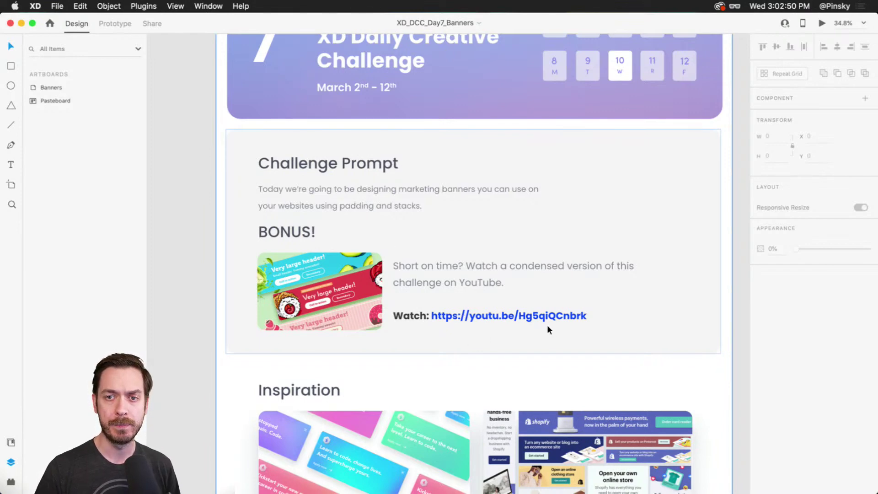
scroll(546, 329, down, 10)
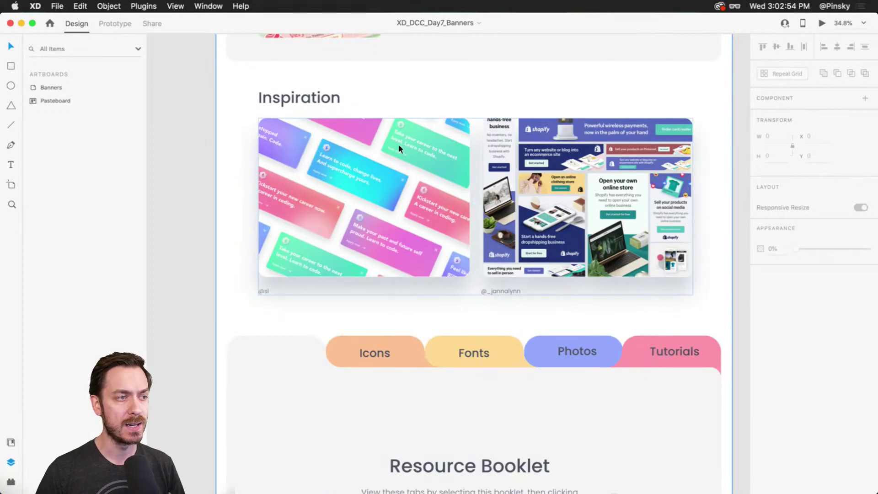
- Draw a rectangle about 1104 x 220 in the upper part of the Banners artboard and center it horizontally
scroll(402, 195, up, 10)
scroll(402, 189, right, 15)
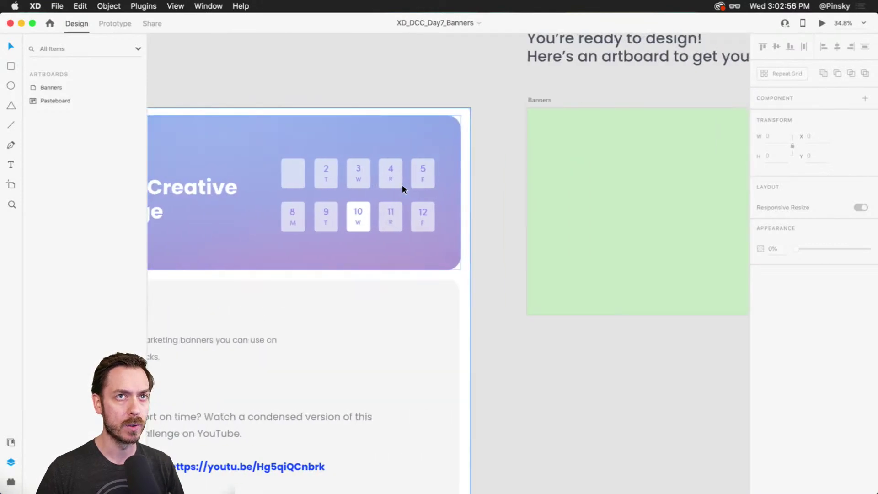
scroll(604, 192, up, 3)
scroll(604, 192, down, 2)
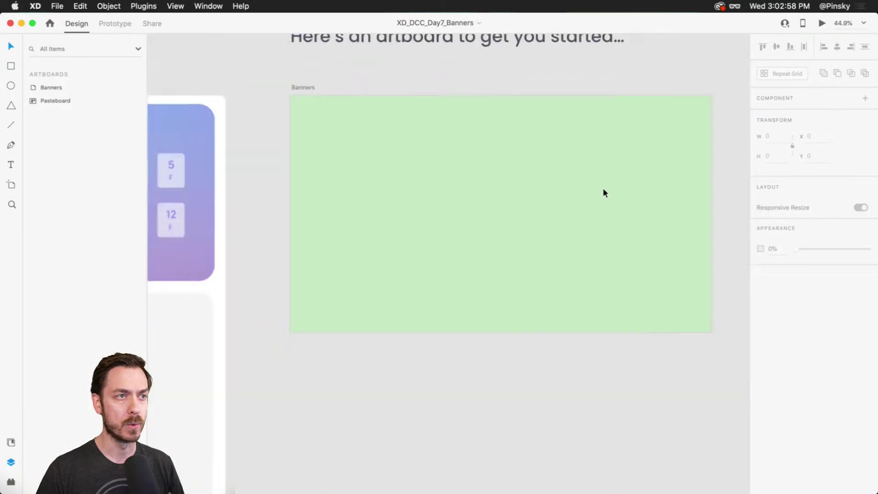
drag(606, 194, 562, 188)
scroll(485, 178, up, 3)
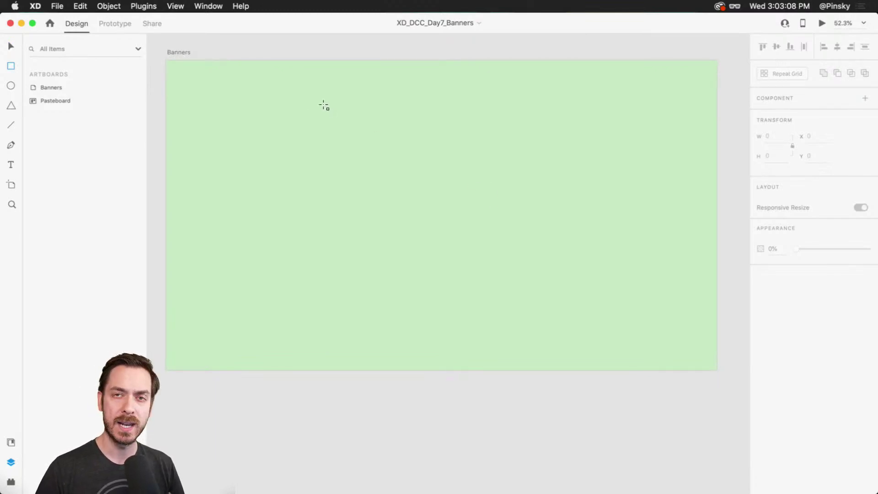
mouse_move(319, 103)
mouse_down()
mouse_move(421, 150)
mouse_move(598, 151)
mouse_move(635, 169)
mouse_up()
key(v)
mouse_move(532, 139)
mouse_down()
mouse_move(502, 142)
mouse_move(497, 129)
mouse_move(495, 139)
mouse_up()
- Round the banner rectangle's corners to a radius of 24
scroll(416, 114, up, 5)
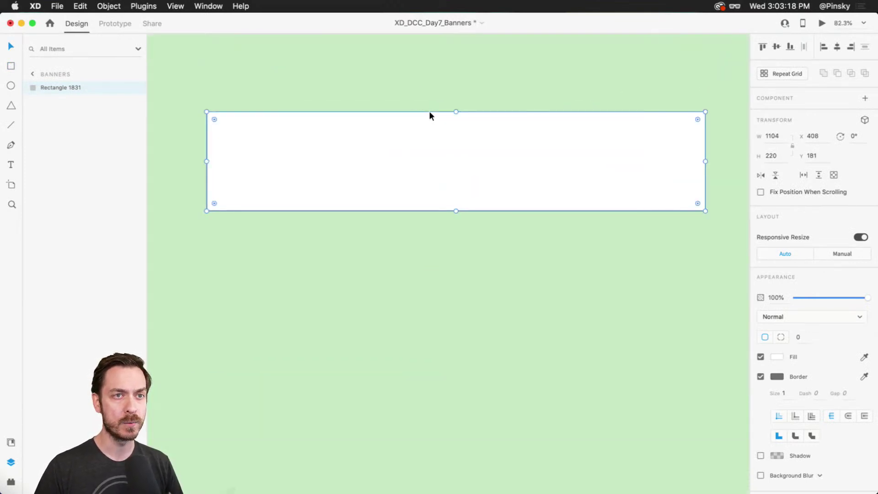
scroll(429, 110, down, 1)
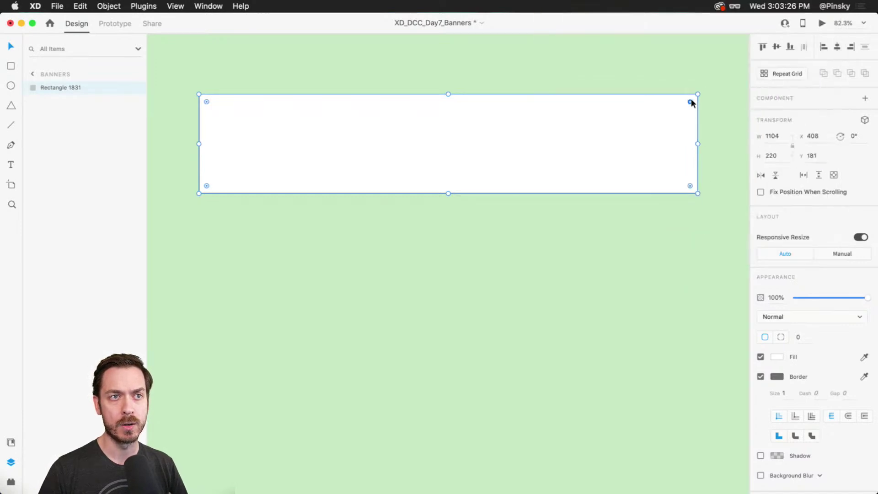
drag(690, 101, 691, 104)
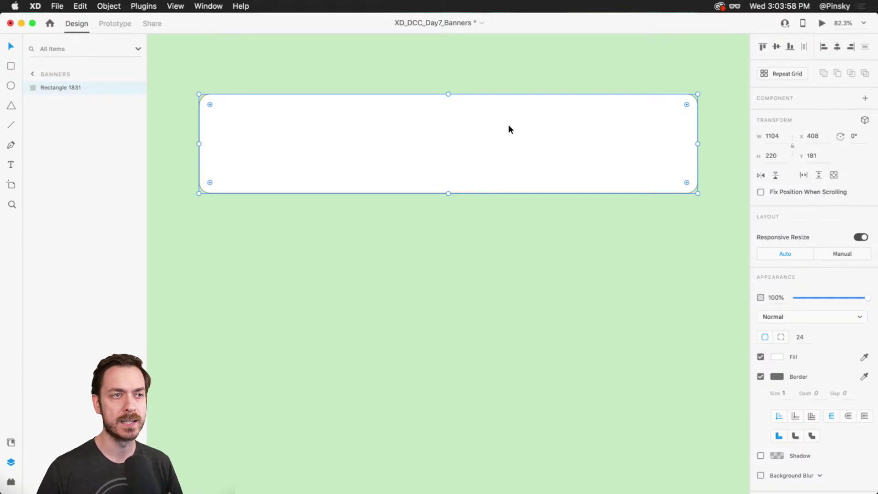
drag(408, 94, 418, 94)
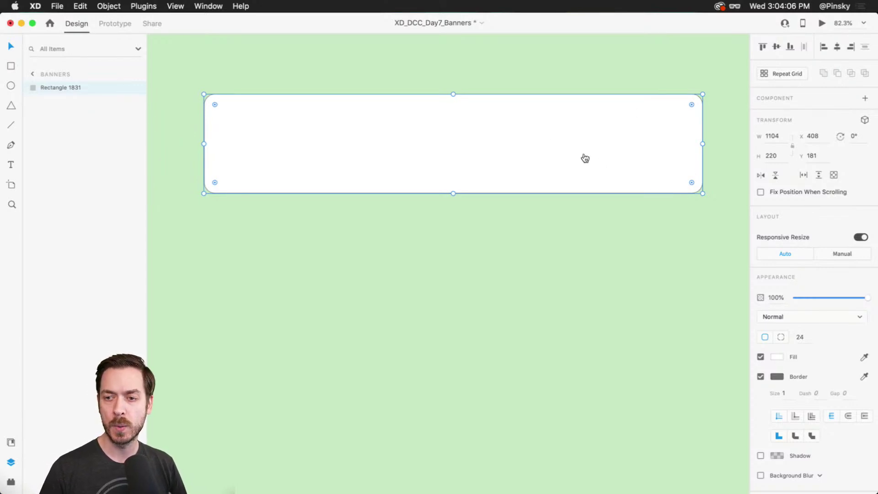
- Switch to Finder, preview AdobeStock_211562665.jpeg in the Colorful Food folder, and place it into the banner rectangle in XD as its image fill
key(super+Tab)
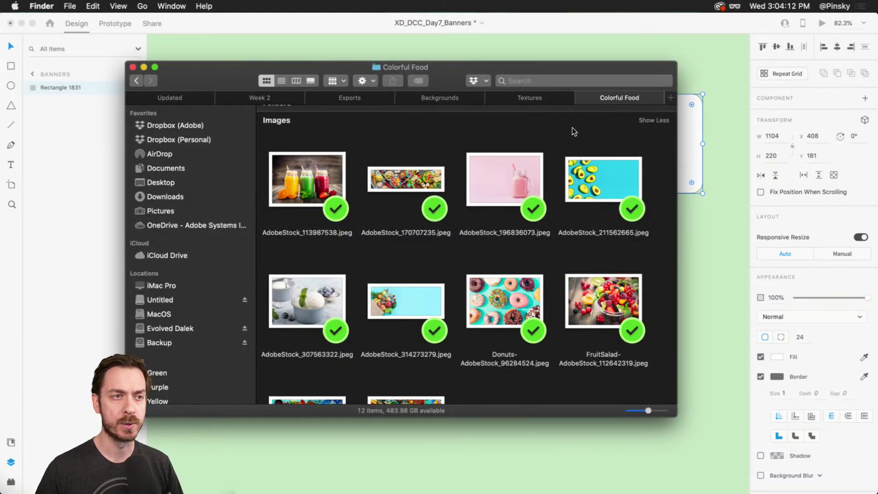
click(599, 178)
key(space)
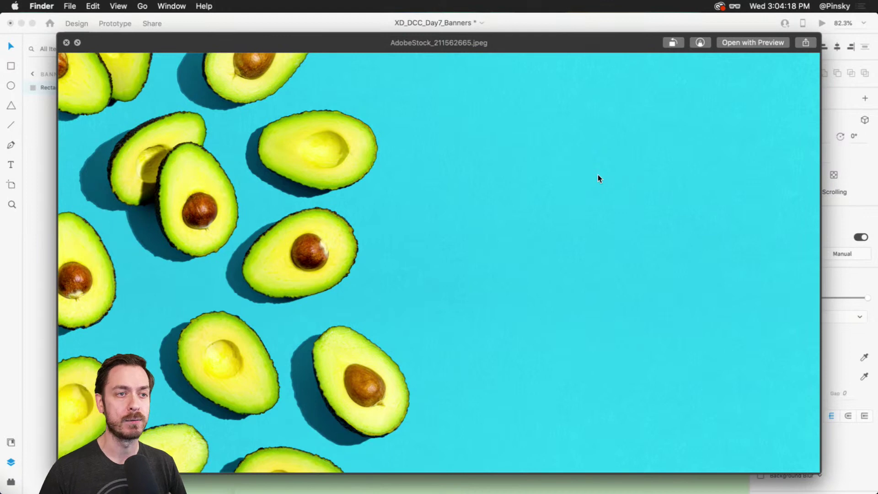
key(space)
drag(597, 174, 418, 130)
key(super+Tab)
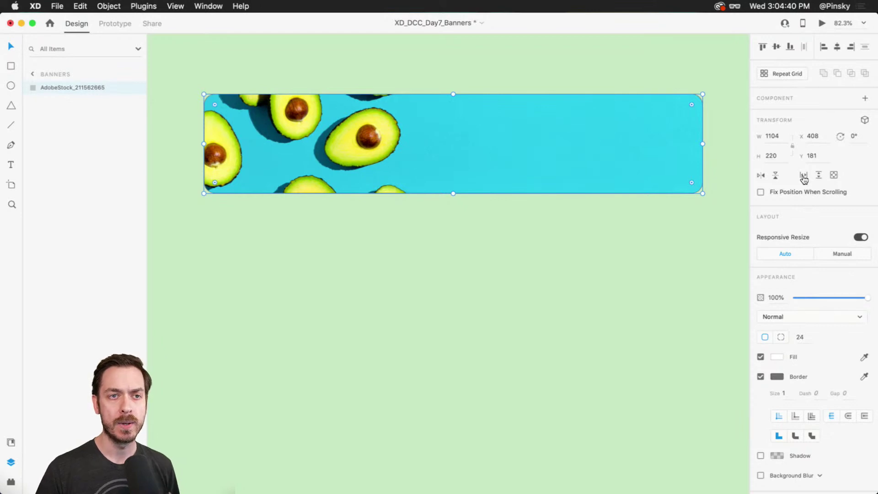
- Flip the avocado banner horizontally, then enlarge and reposition the photo inside its frame
click(761, 178)
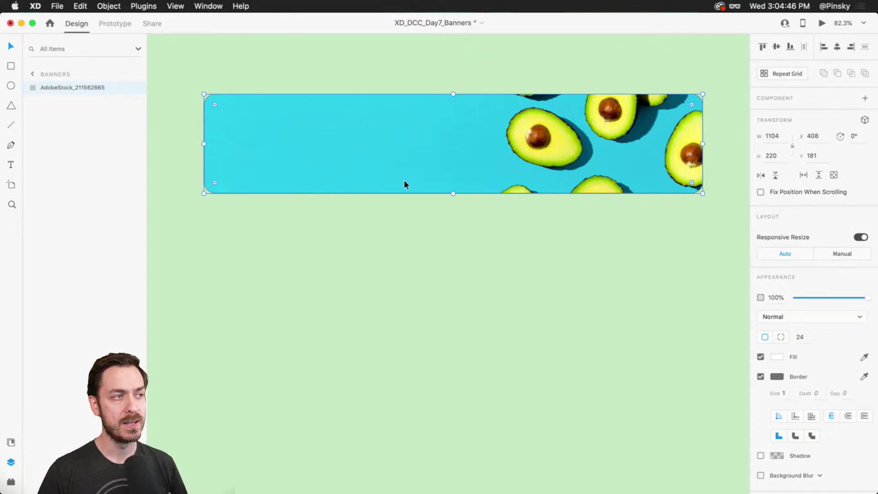
double_click(527, 150)
mouse_move(702, 285)
mouse_down()
mouse_move(685, 274)
mouse_move(713, 288)
mouse_up()
mouse_move(551, 115)
mouse_down()
mouse_move(563, 114)
mouse_move(560, 93)
mouse_move(562, 102)
mouse_up()
click(580, 316)
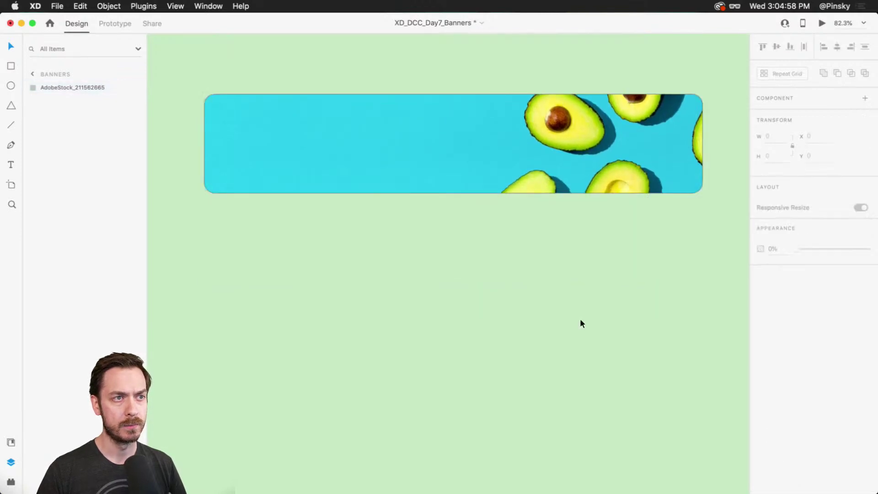
- Set the banner's border to white (#FFFFFF) at 25% opacity with a size of 3
click(477, 156)
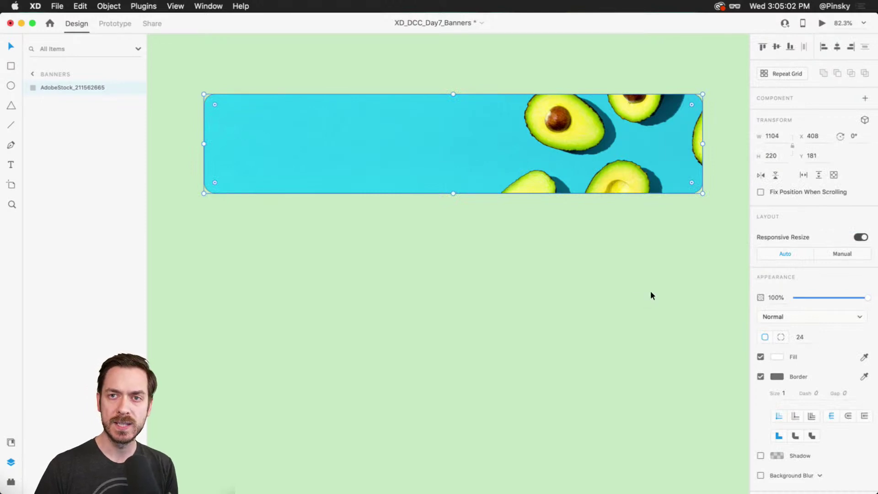
click(761, 376)
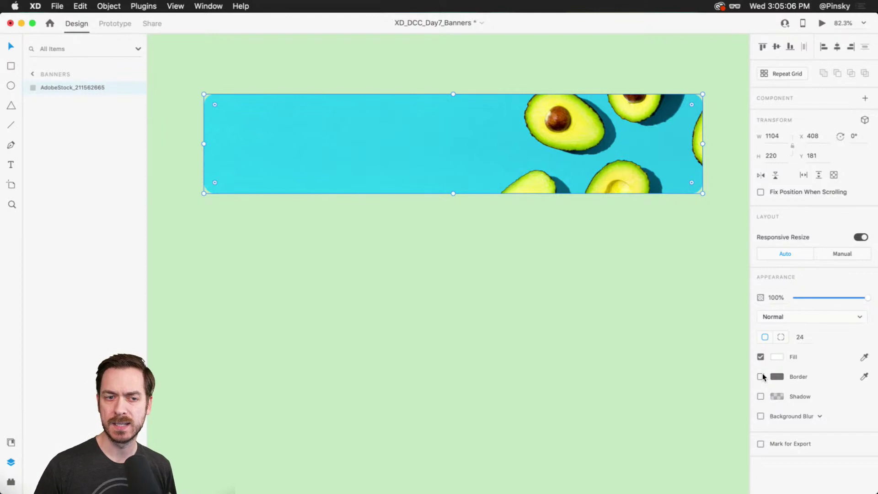
click(761, 376)
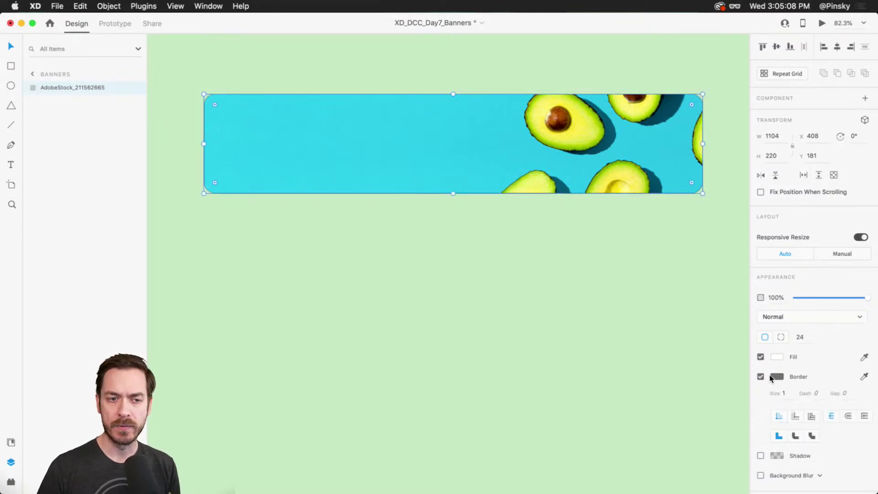
click(777, 377)
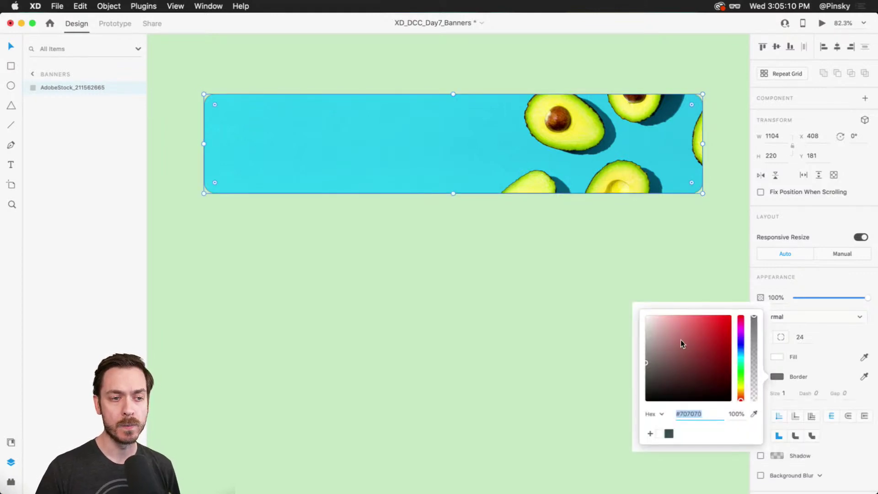
drag(680, 340, 600, 266)
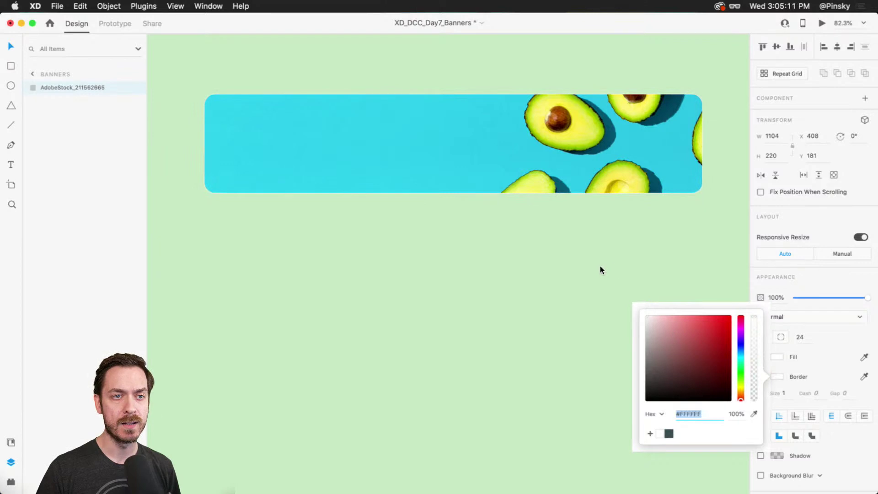
click(791, 396)
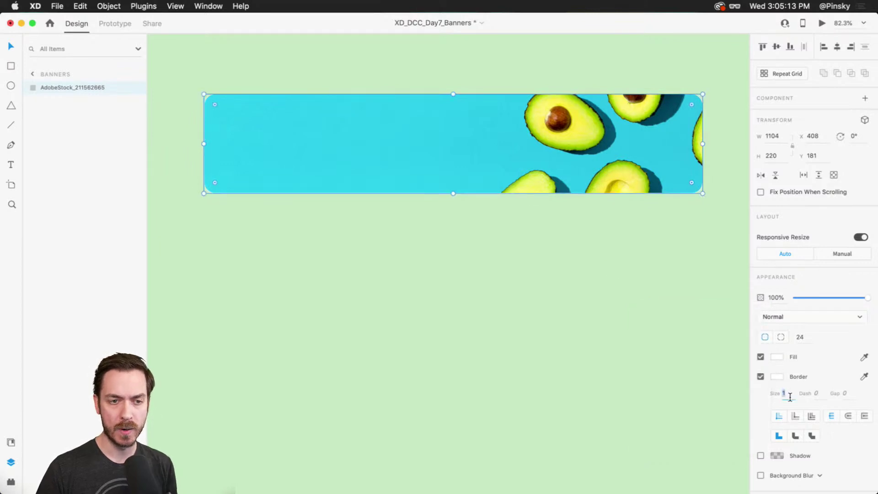
click(776, 376)
drag(753, 315, 755, 382)
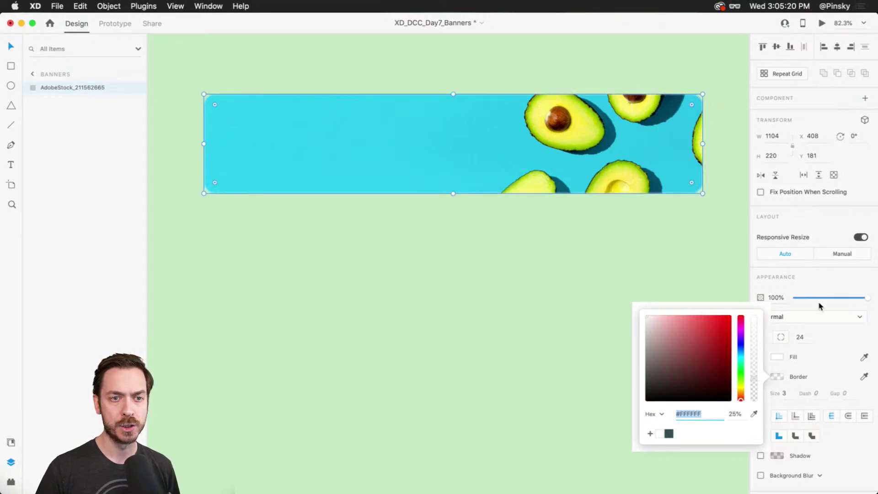
click(827, 275)
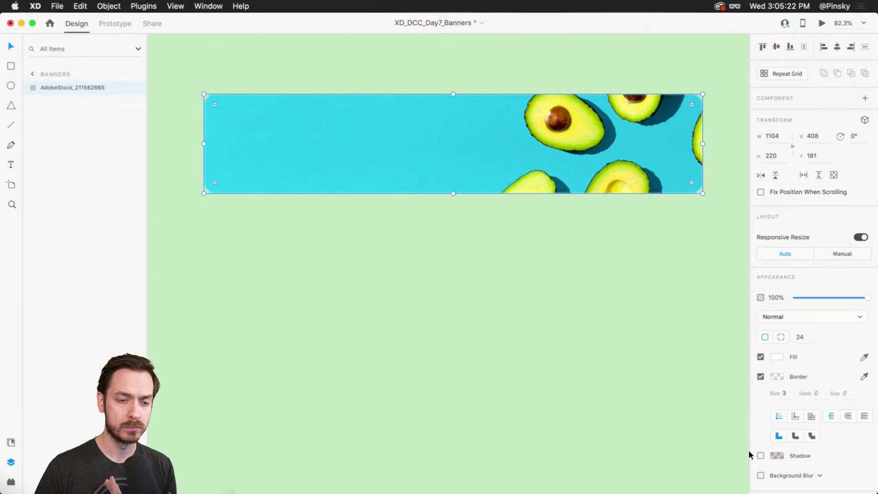
- Enable a shadow on the banner and set its Y offset to 13
click(762, 456)
scroll(795, 456, down, 3)
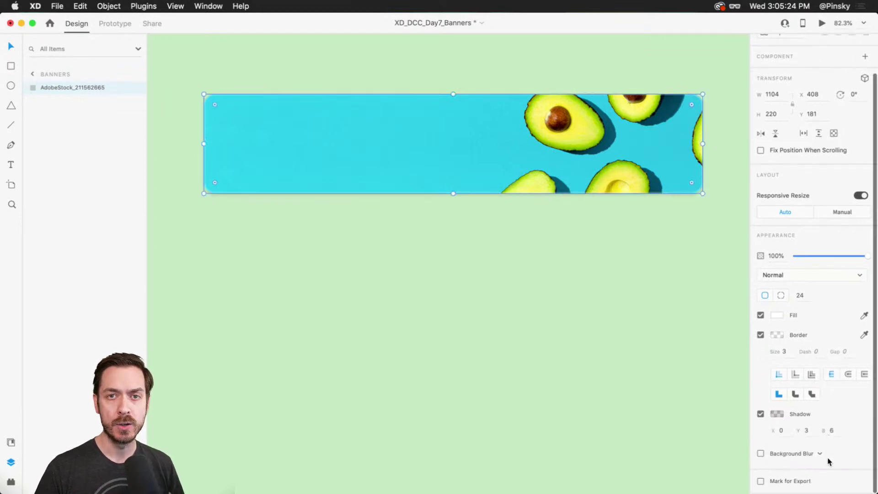
click(807, 430)
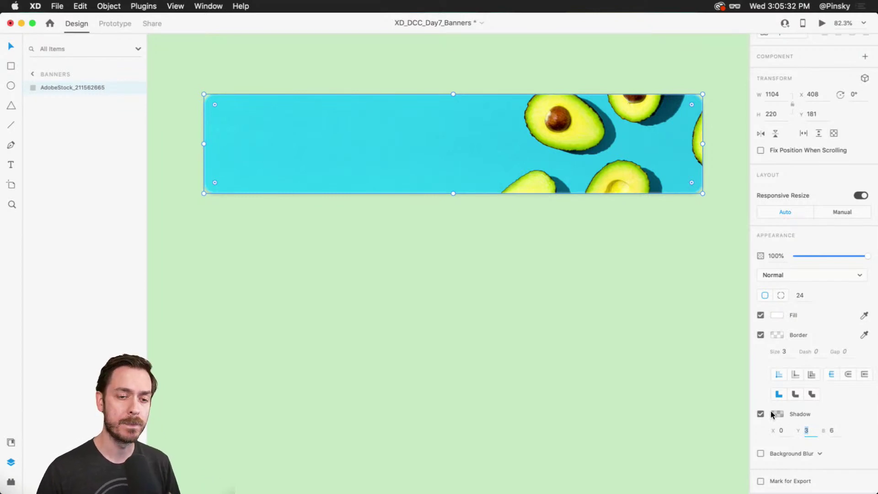
key(shift+Up)
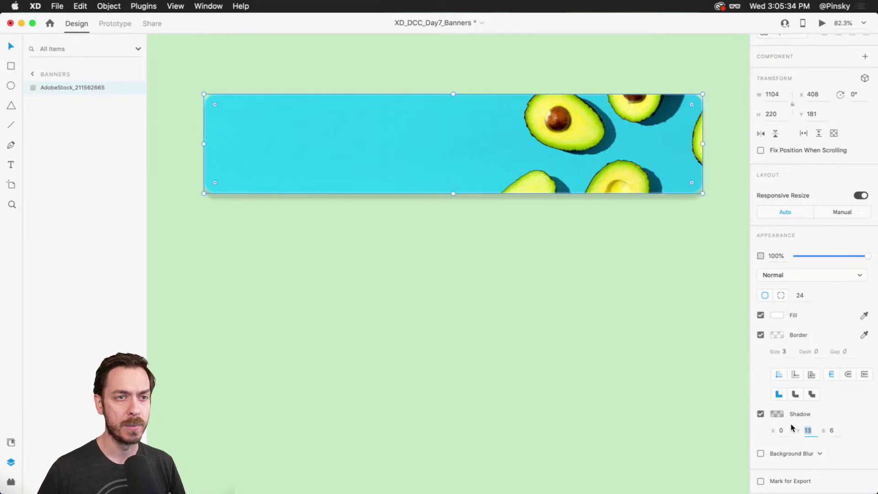
- Set the banner shadow's Y offset to 24 and its blur to 32
key(shift+Up)
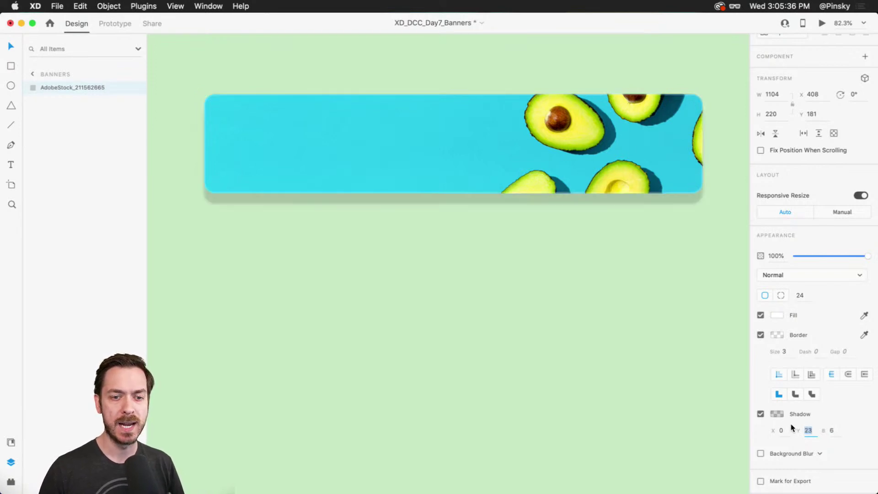
text(24)
click(836, 434)
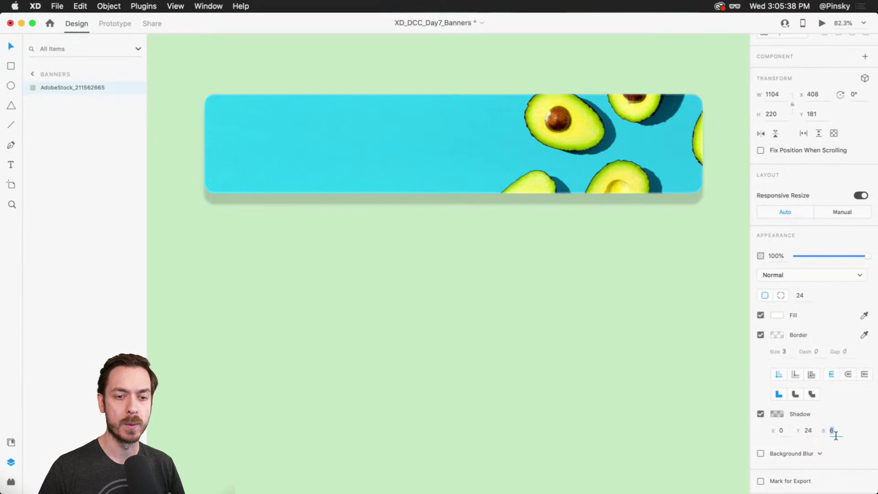
text(32)
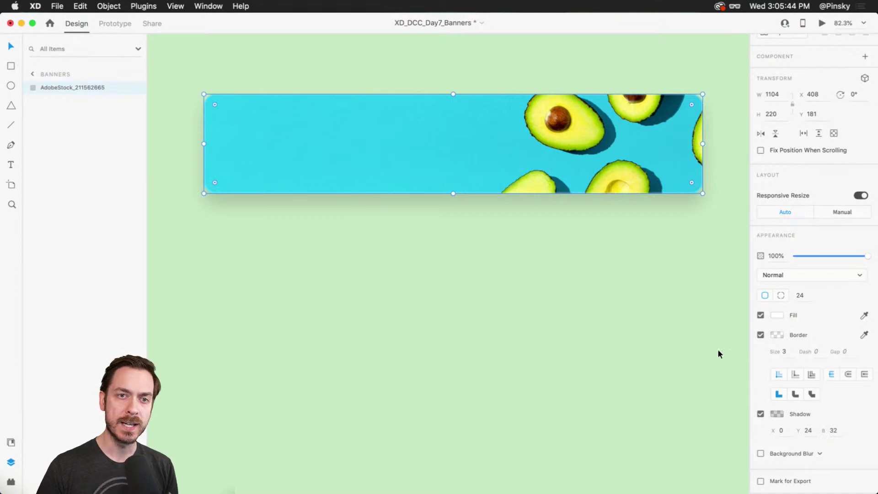
- Change the banner shadow to dark green #385C00 at 25% opacity, set its blur to 40, and compare the banner with and without it
click(779, 417)
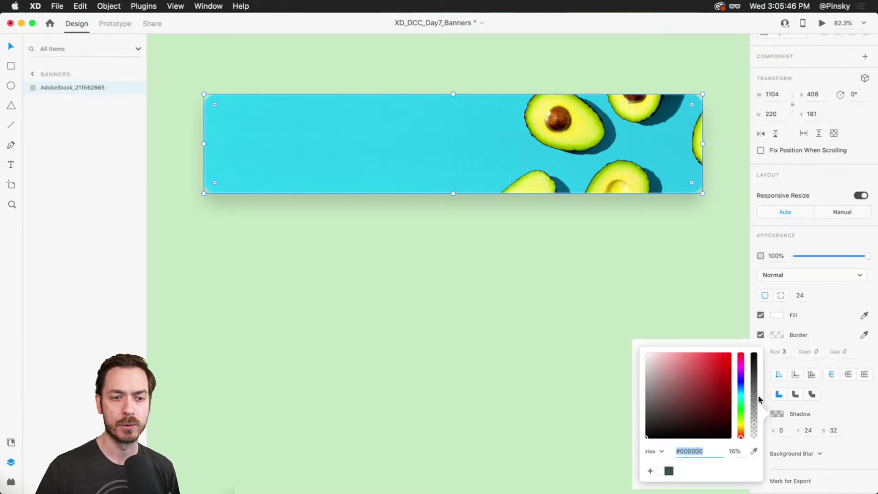
mouse_move(742, 415)
mouse_down()
mouse_move(742, 423)
mouse_move(731, 412)
mouse_move(755, 418)
mouse_move(733, 417)
mouse_move(739, 409)
mouse_up()
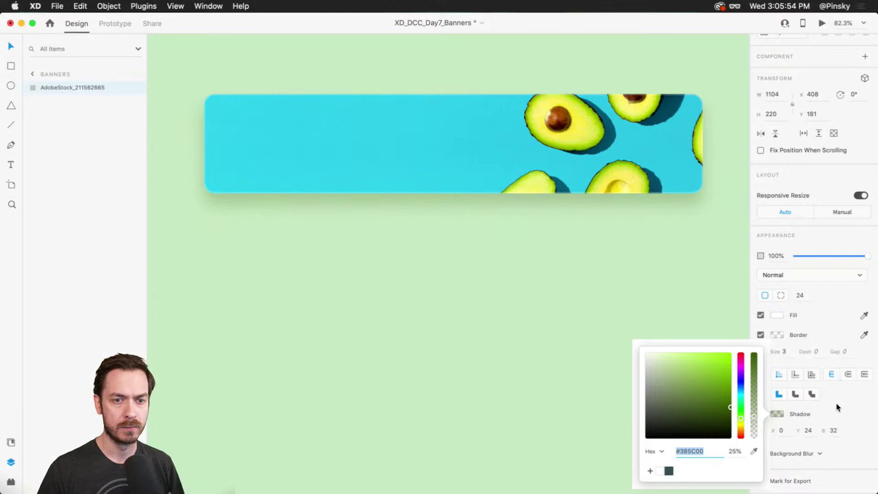
click(835, 434)
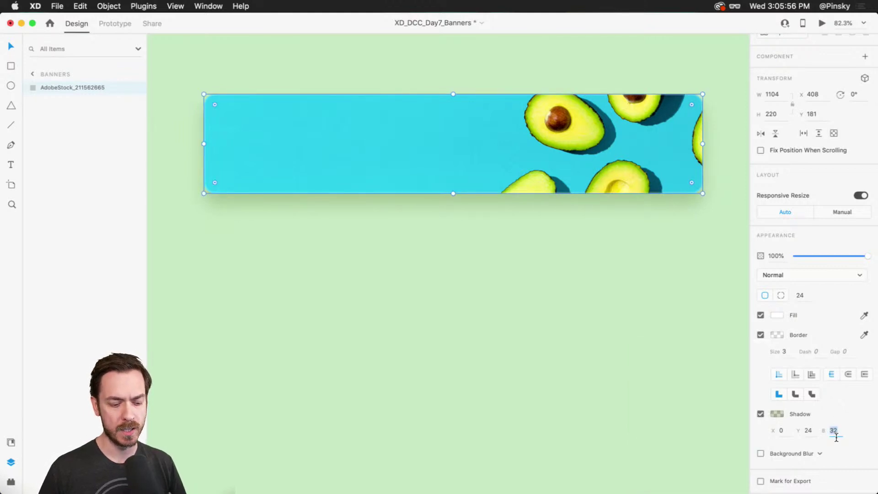
text(40)
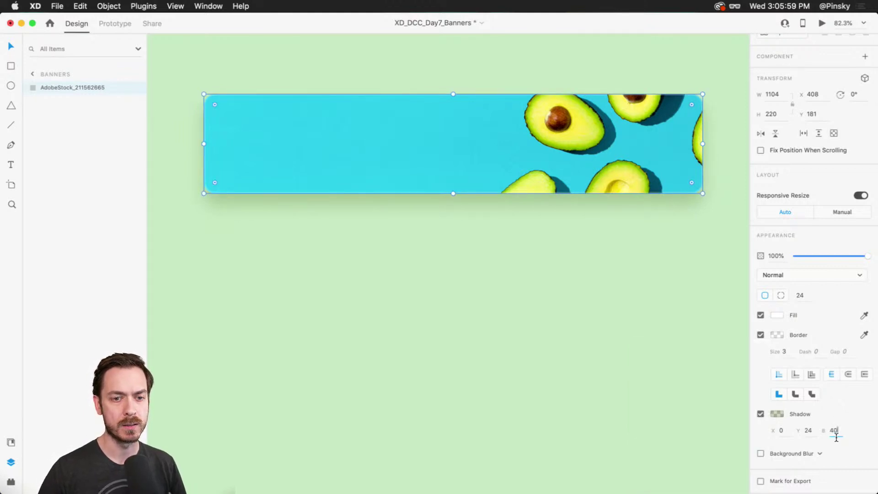
key(Return)
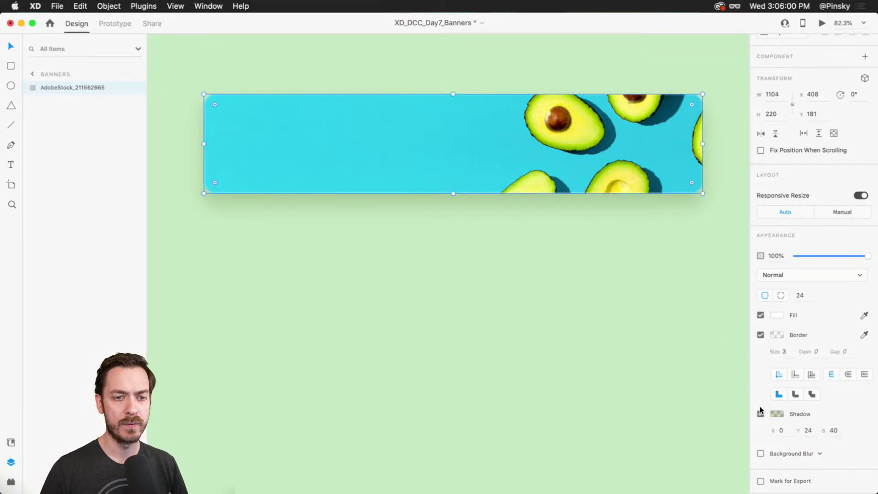
click(761, 414)
click(761, 434)
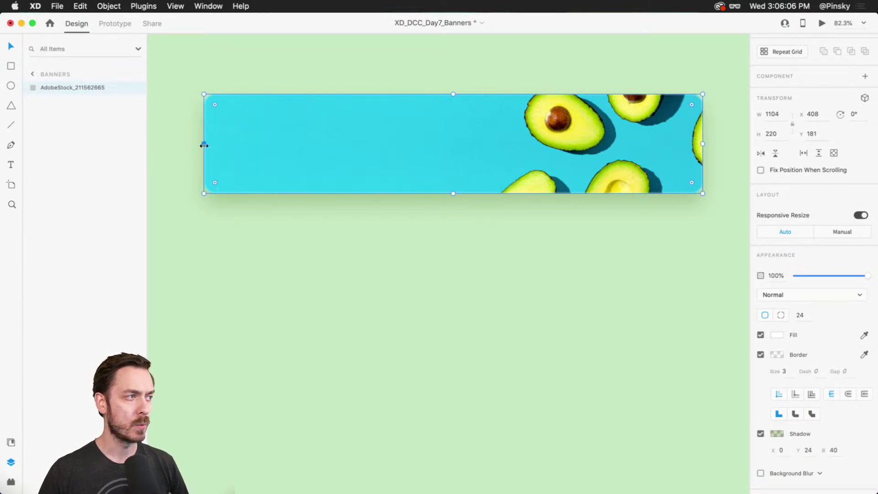
- Try narrowing the banner from its left edge, and undo the resize
drag(203, 143, 302, 134)
key(super+z)
- Add the text "Very Large Header!" on the empty blue area of the banner
scroll(223, 103, up, 3)
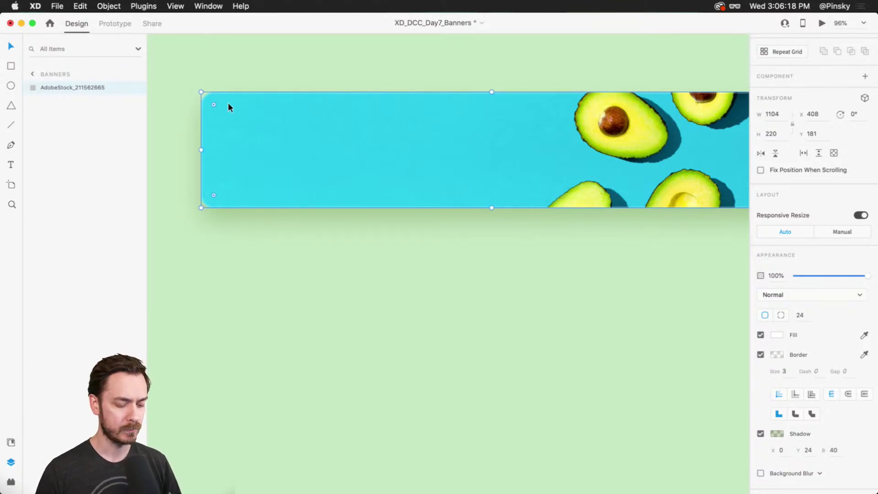
key(t)
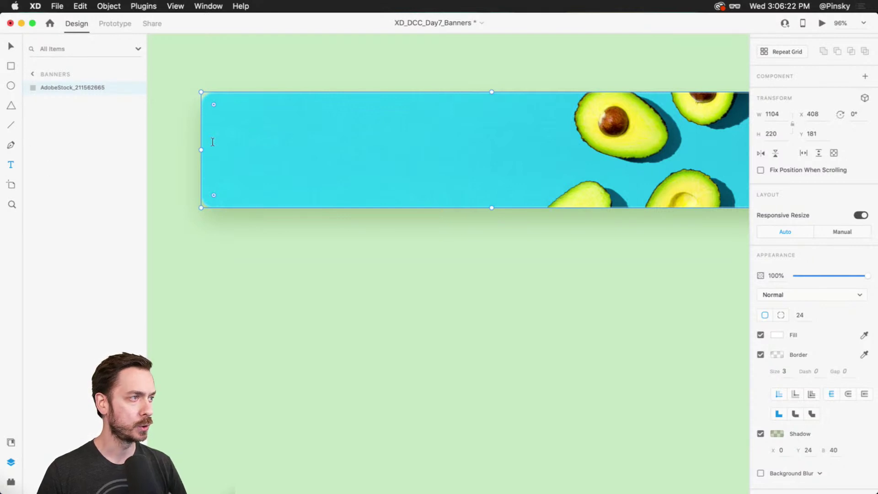
click(284, 136)
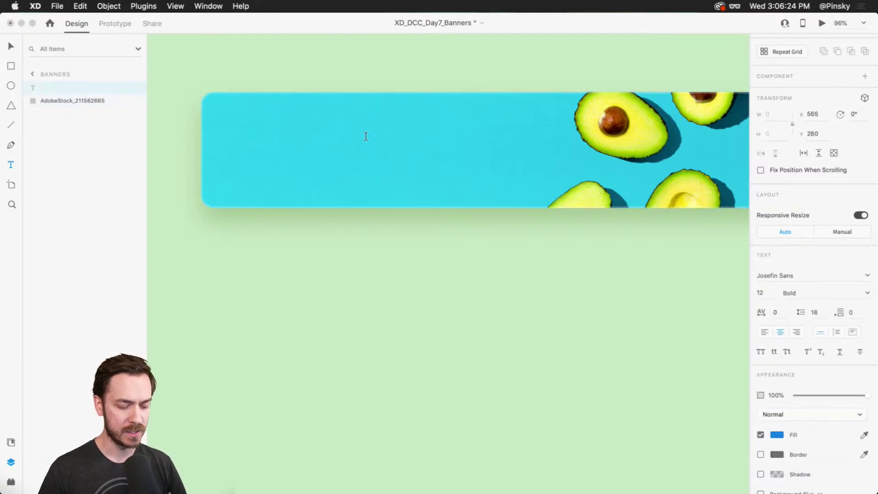
text(ery )
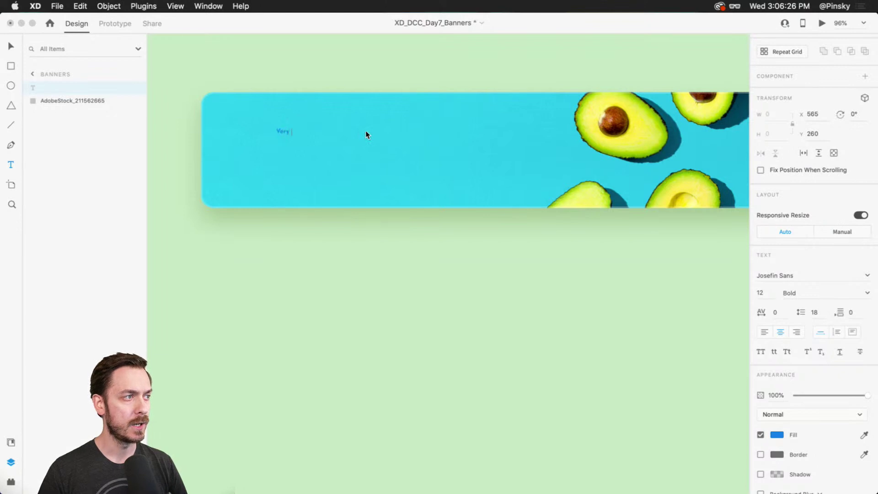
text(Large Hea)
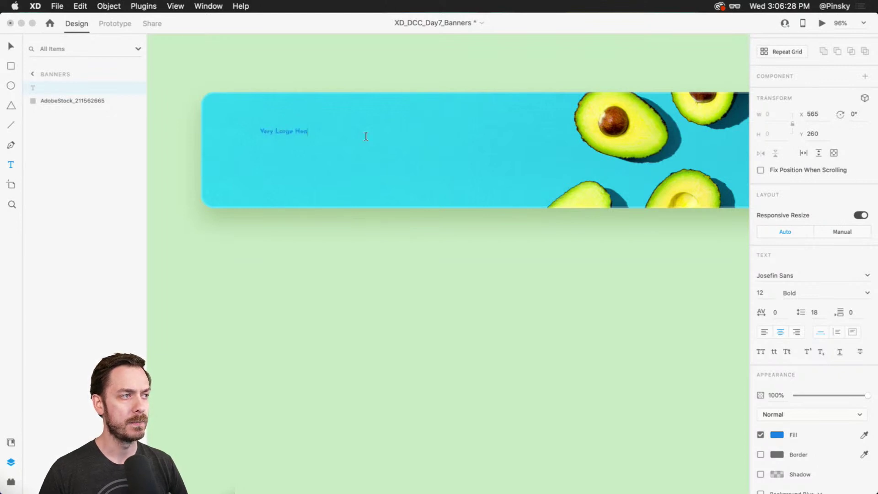
text(der!)
key(Escape)
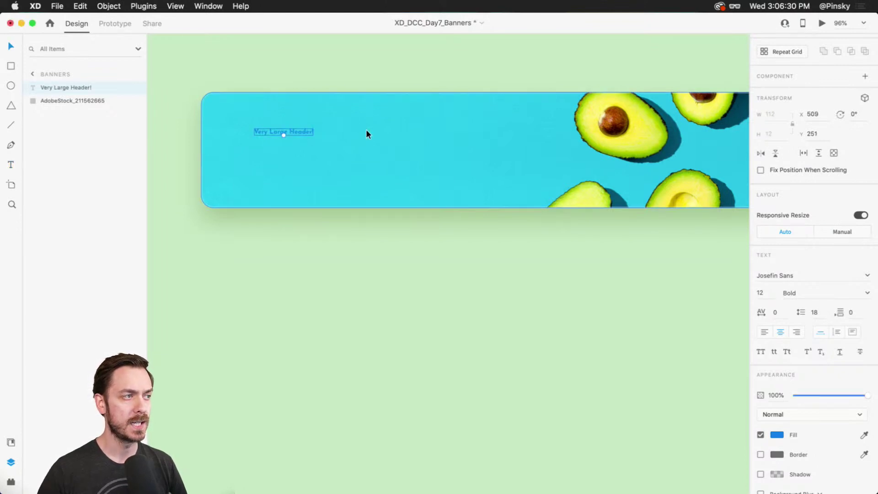
- Enlarge the header text to font size 40 and position it in the upper part of the banner's empty blue area
drag(305, 129, 386, 129)
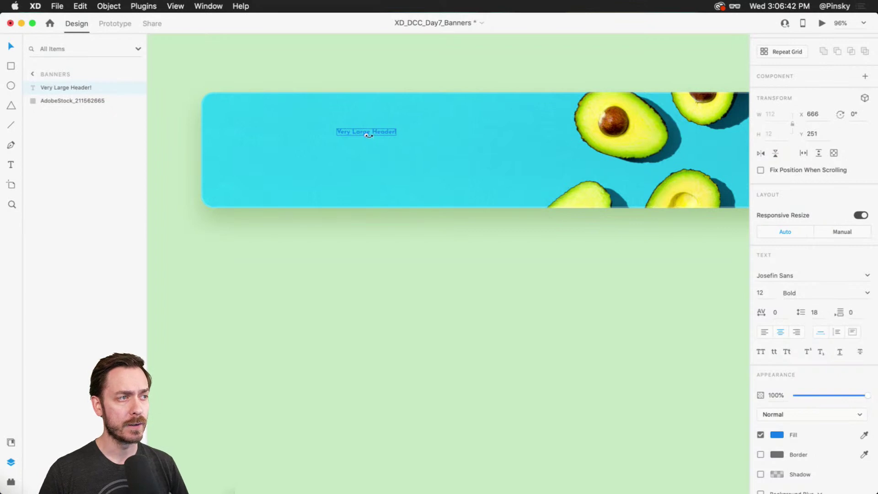
drag(364, 135, 369, 154)
click(760, 292)
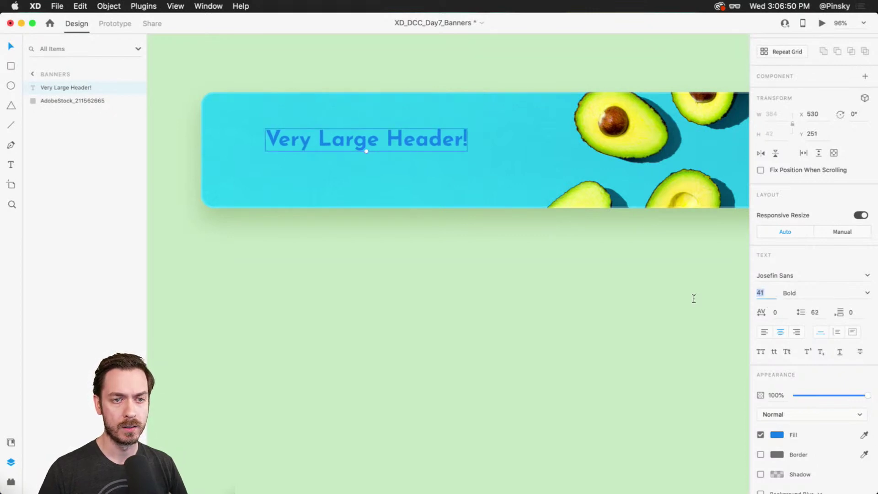
text(40)
key(Return)
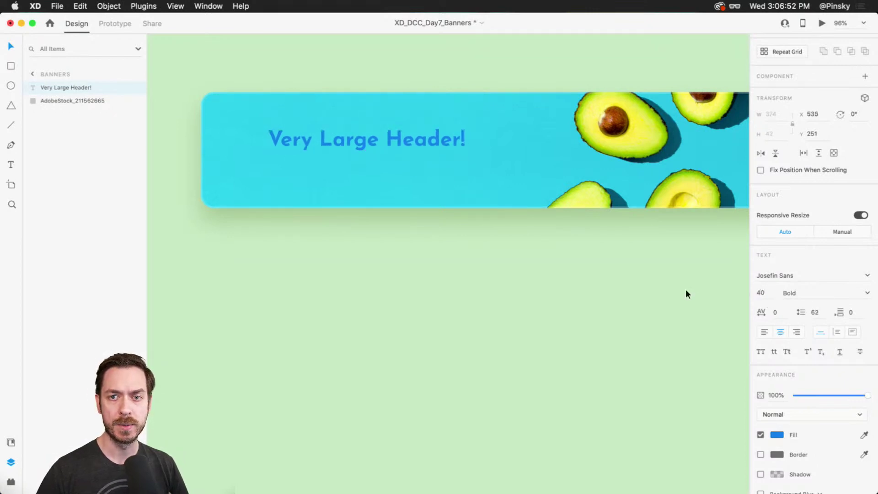
mouse_move(363, 145)
mouse_down()
mouse_move(416, 139)
mouse_move(364, 133)
mouse_up()
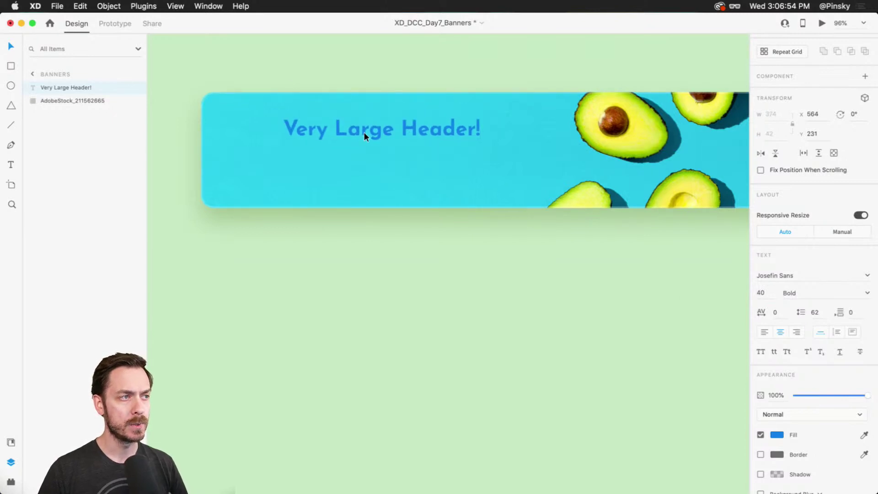
- Change the header text's font to Museo 900 and its fill to white (#FFFFFF)
click(803, 278)
text(Museo)
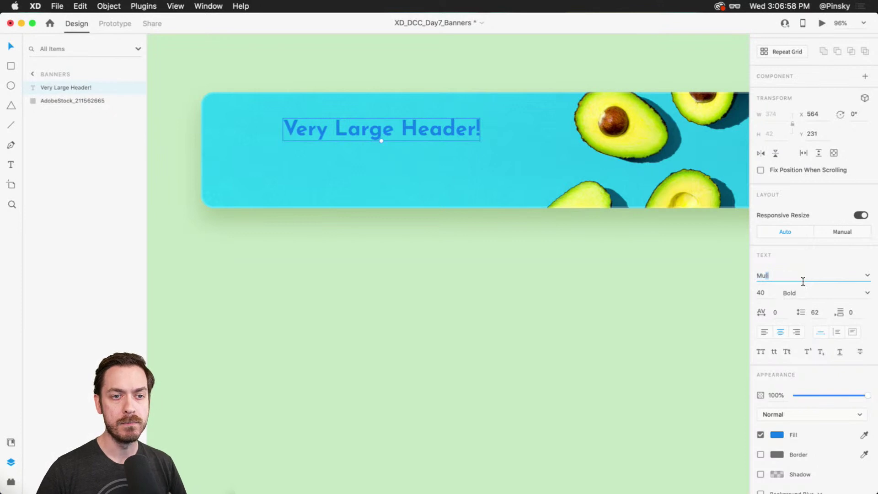
key(Return)
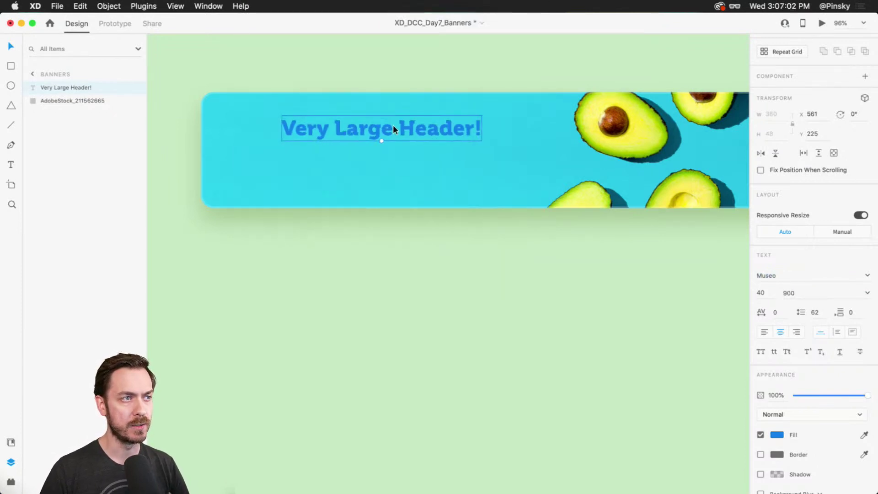
click(777, 435)
click(646, 359)
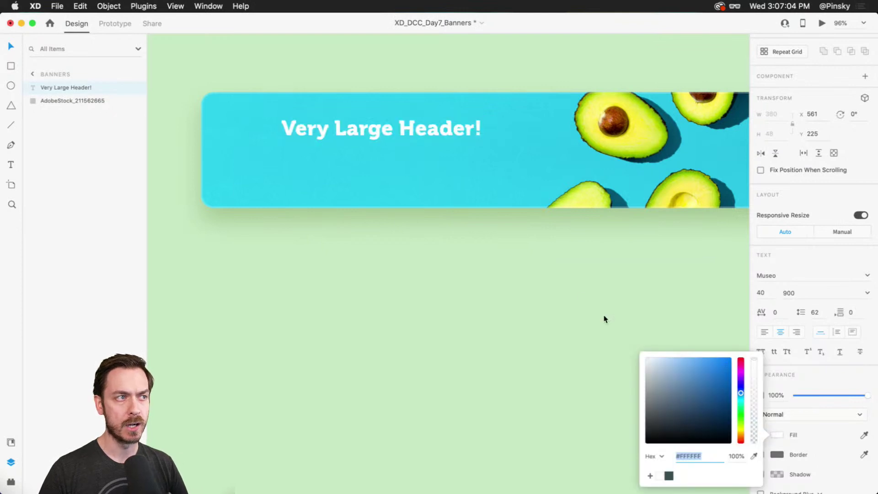
click(793, 244)
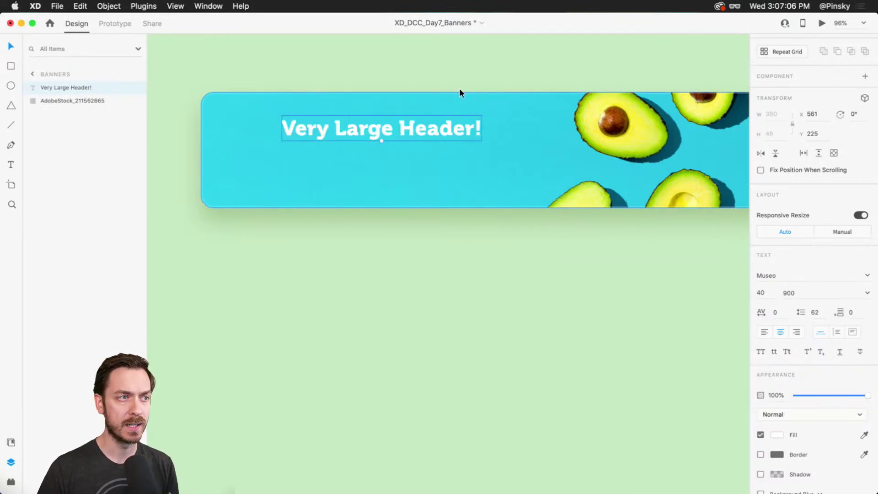
- Left-align the header text, set its font size to 48, and shift it slightly right and up
click(764, 331)
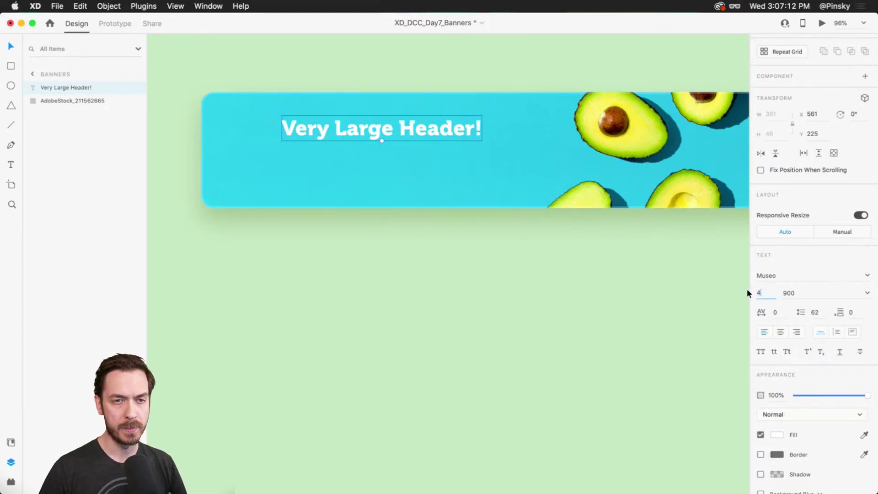
key(Return)
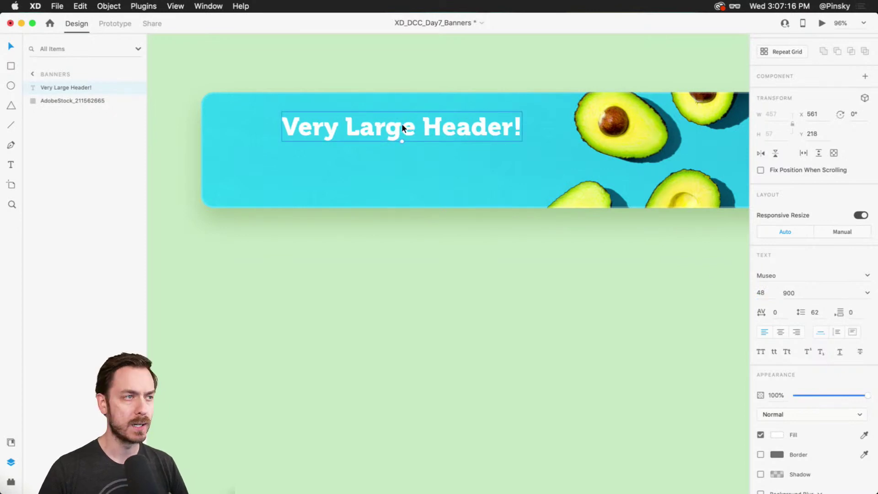
drag(402, 124, 413, 122)
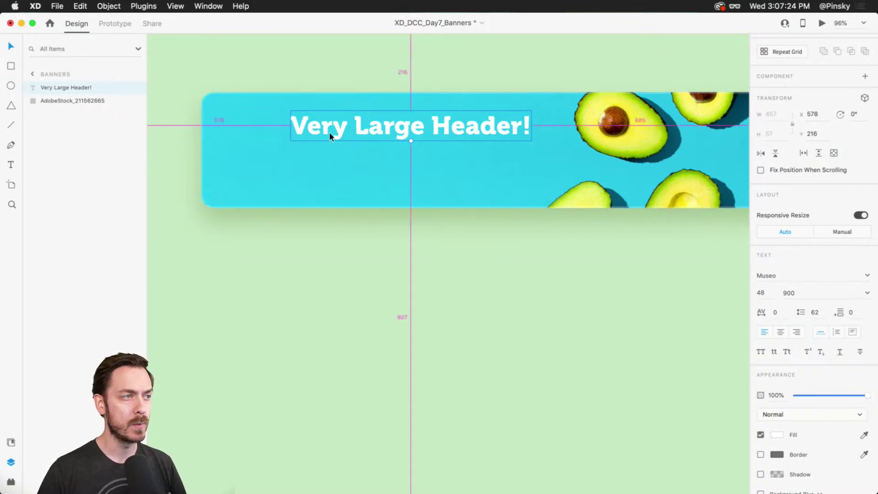
- Duplicate the header directly below the original and set the copy's font size to 24
drag(344, 121, 339, 148)
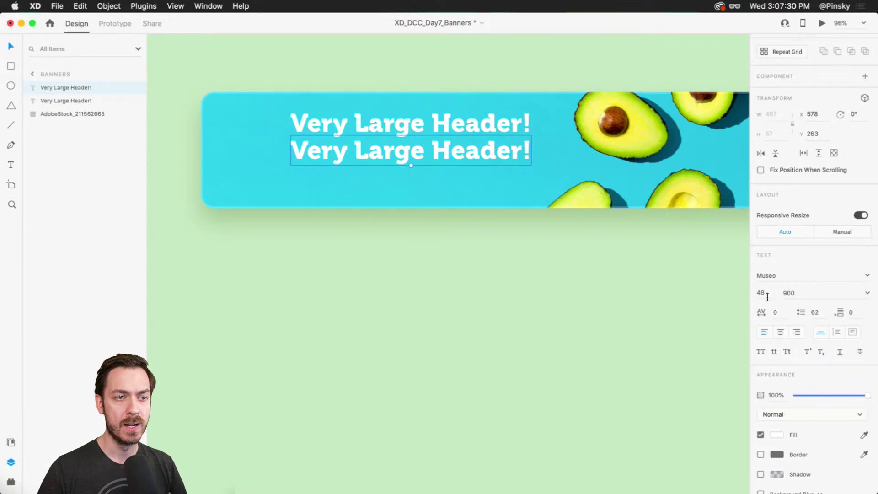
click(767, 298)
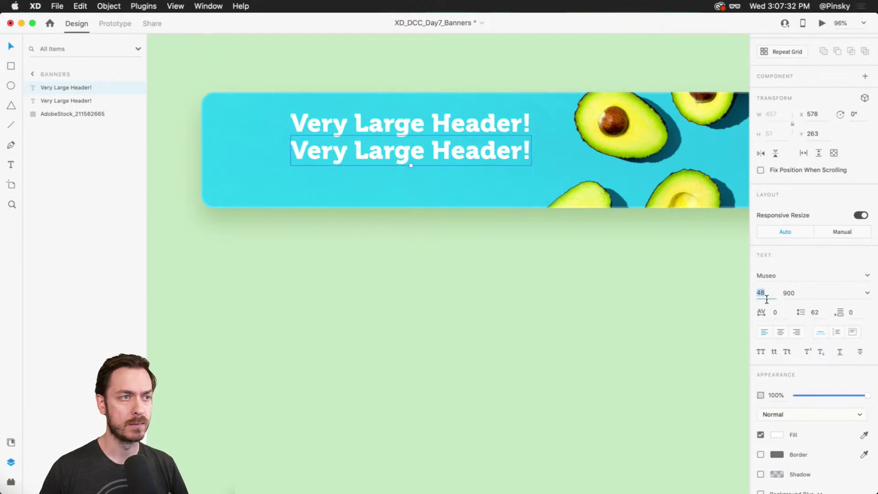
key(Down)
key(Down)
key(Down)
key(Down)
key(Down)
key(Down)
key(Down)
key(Down)
key(Down)
key(Down)
key(Down)
key(Down)
key(Down)
key(Down)
key(Down)
key(Down)
key(Down)
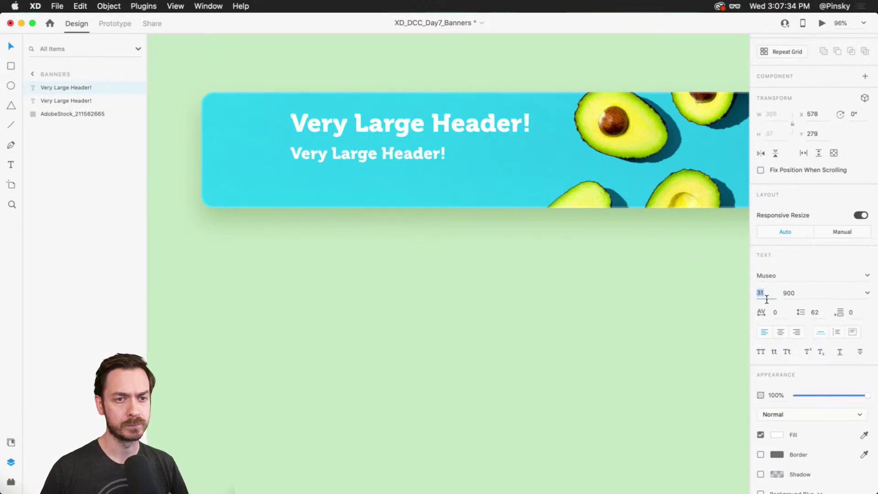
key(Up)
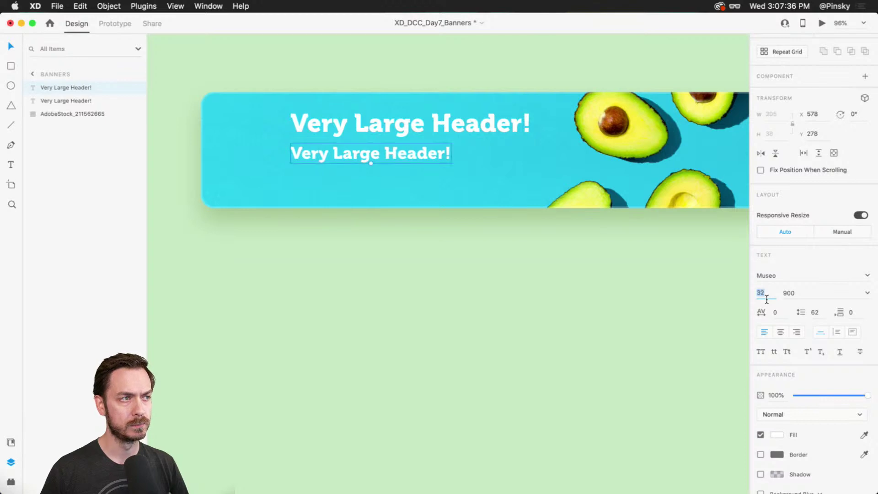
text(28)
text(5)
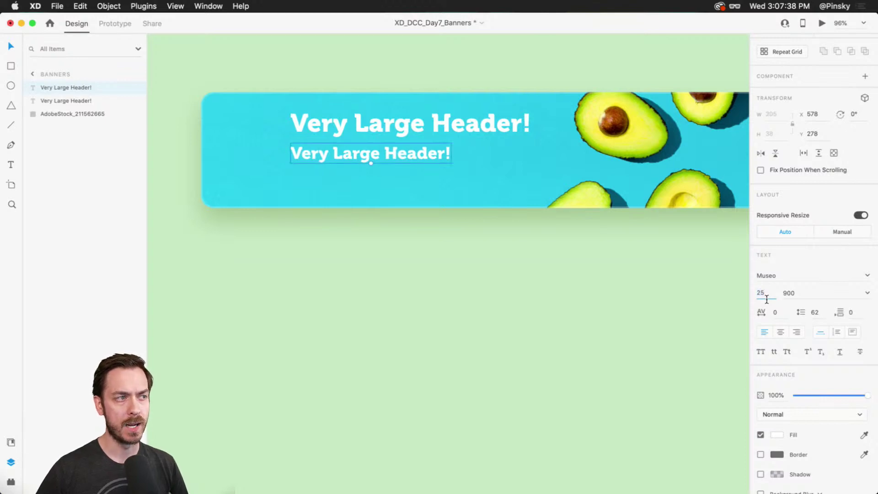
key(BackSpace)
text(4)
key(Return)
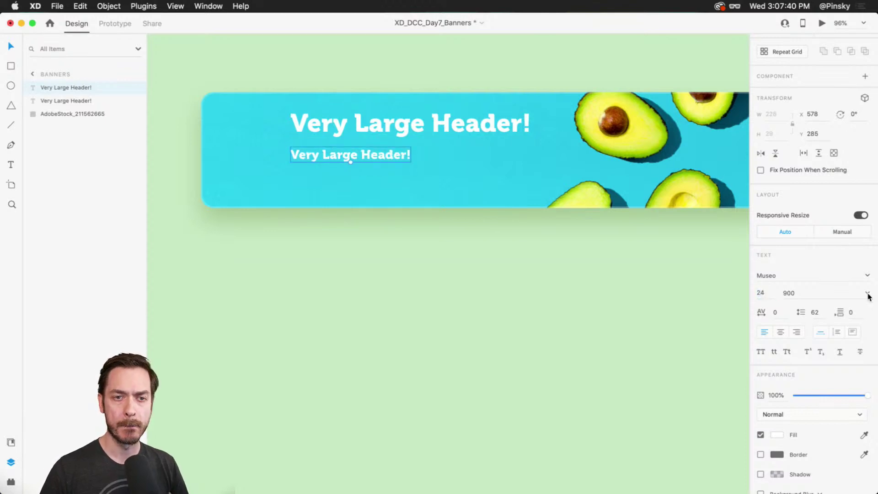
- Set the lower text line's weight to 700 and move it up closer to the main header
click(867, 293)
click(804, 336)
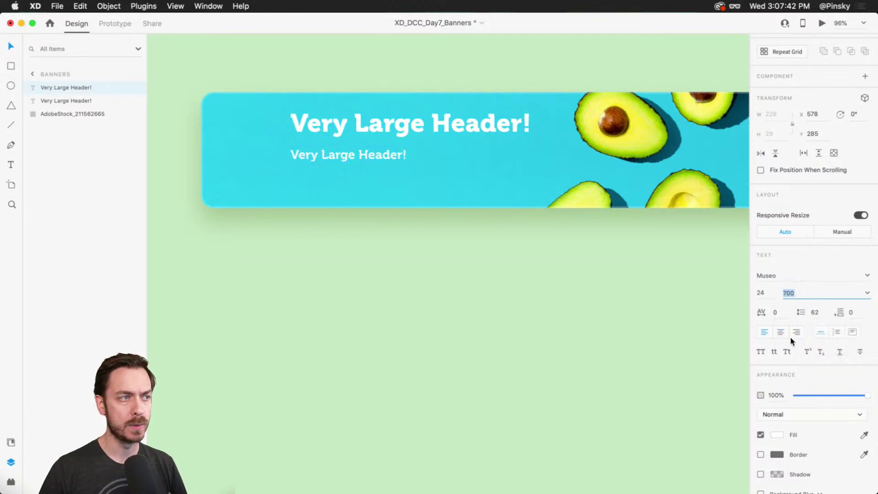
drag(307, 158, 314, 154)
- Replace the lower text line's wording with "Smaller header. Very yummy avocados."
double_click(315, 156)
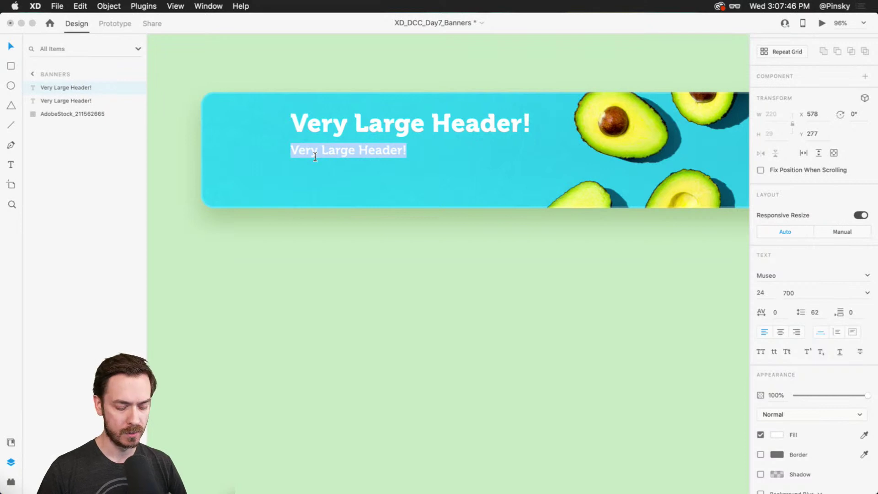
text(Smaller heade)
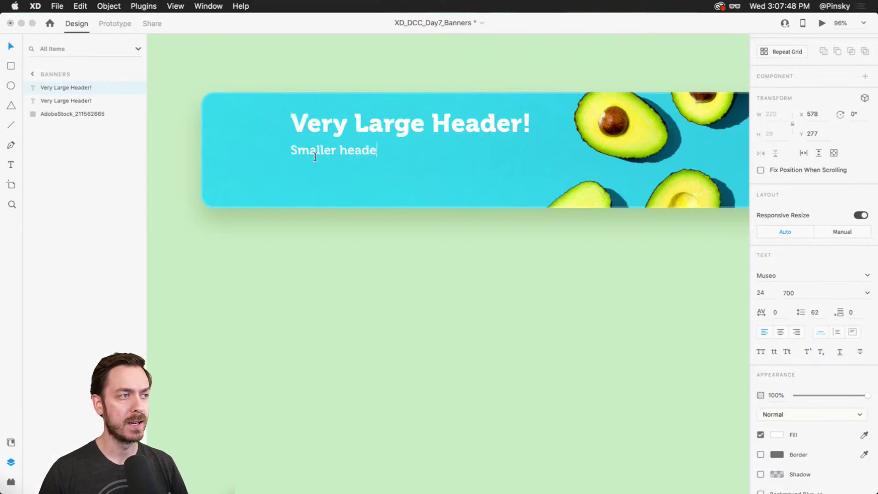
text(r. Very um)
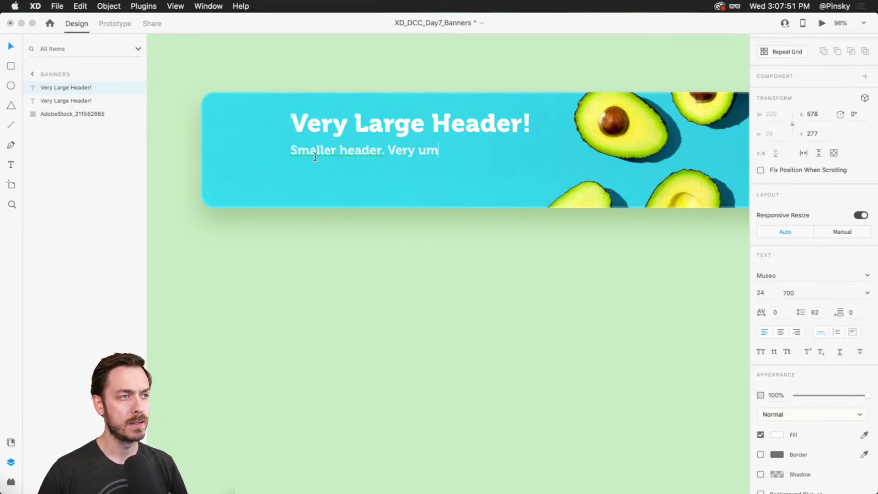
key(BackSpace)
key(BackSpace)
text(ym)
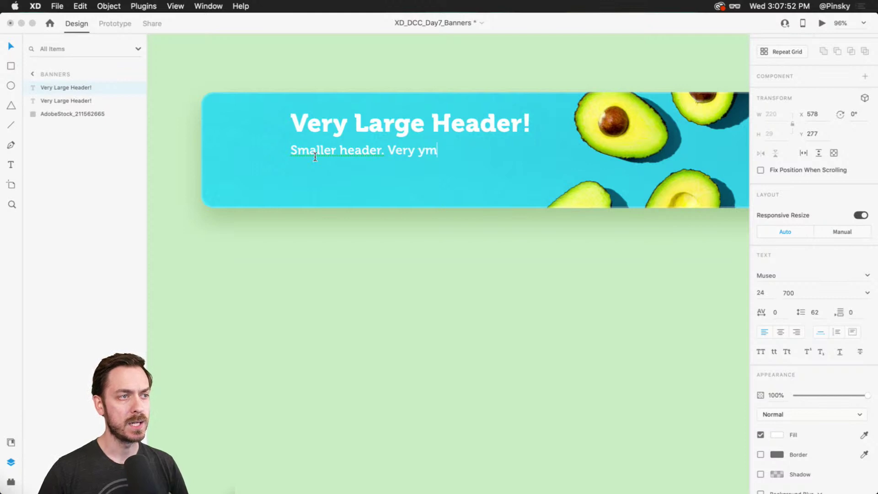
key(BackSpace)
text(y)
key(BackSpace)
text(ummy ava)
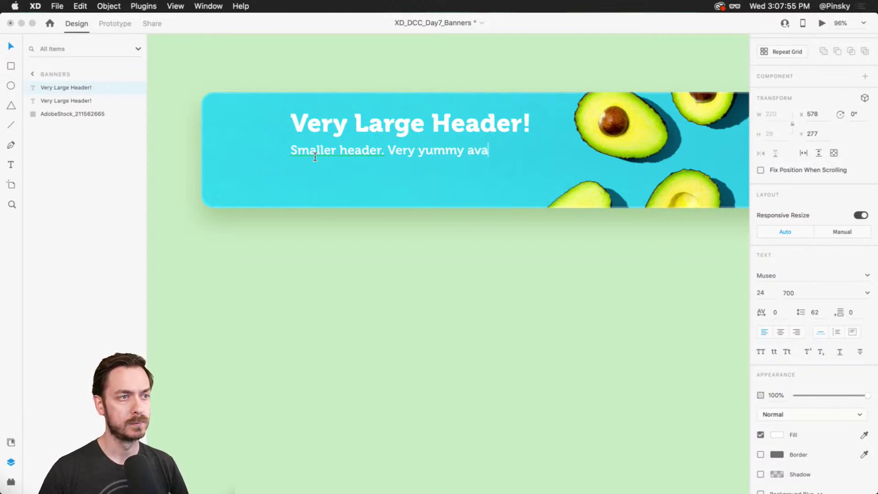
key(BackSpace)
text(oa)
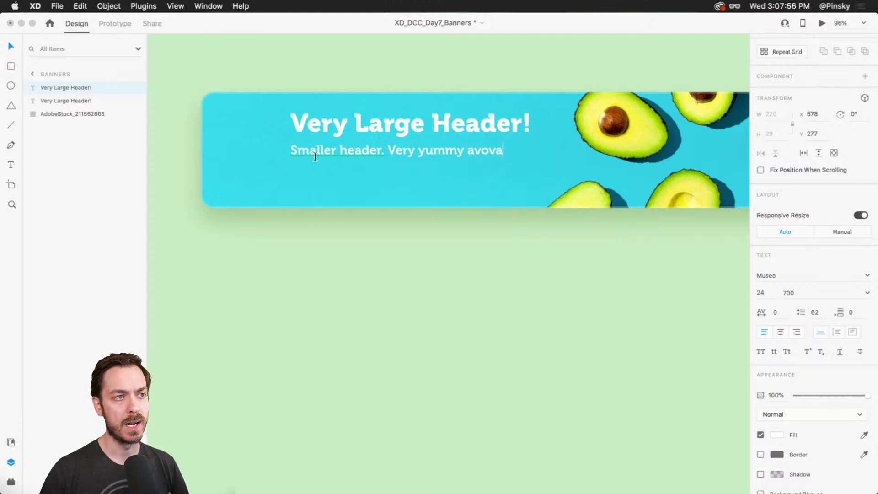
key(BackSpace)
text(d)
key(BackSpace)
text(cados.)
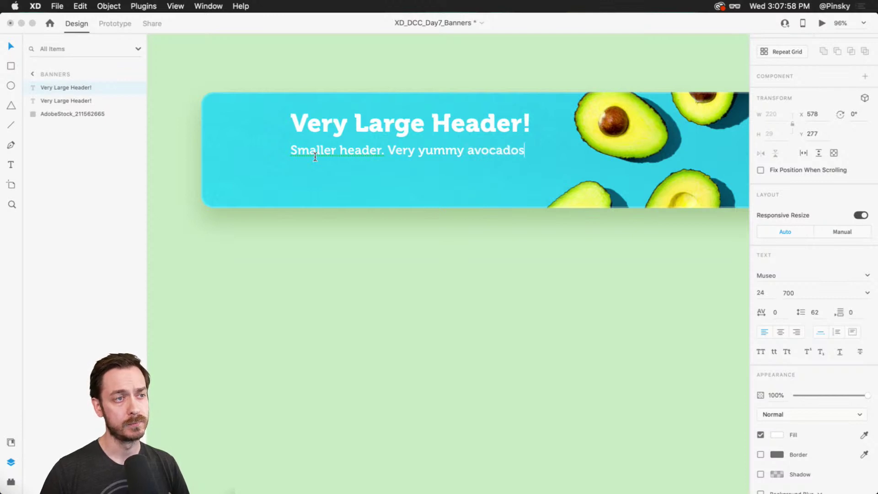
key(Escape)
- Position the smaller header line just beneath the main header at Y 275
key(Up)
key(Up)
key(Up)
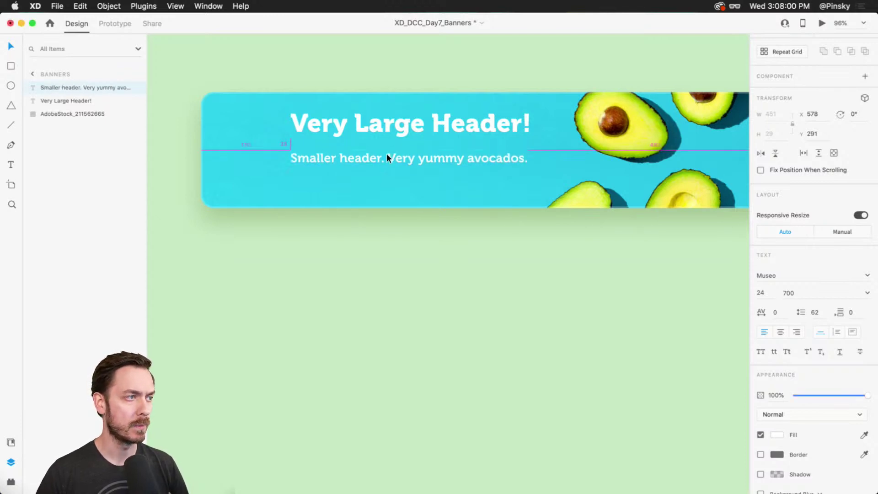
key(Down)
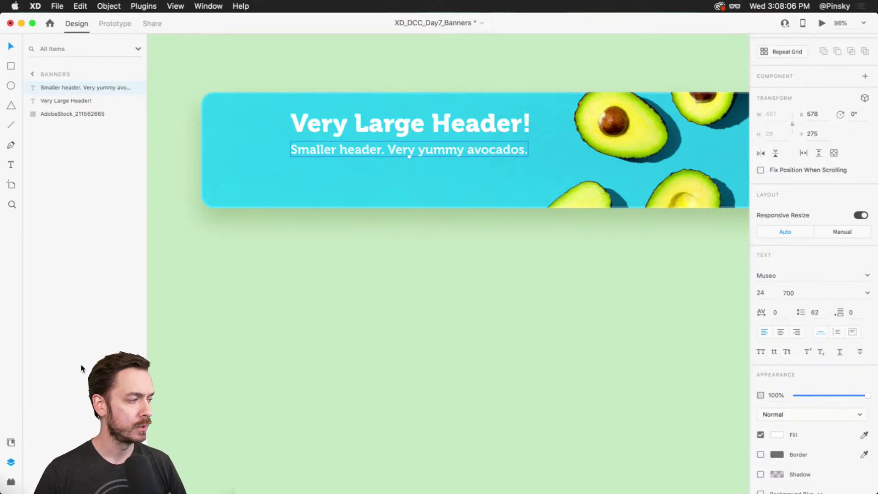
- Save the formatting of both header text lines as character styles in the document assets
click(11, 442)
scroll(111, 337, down, 1)
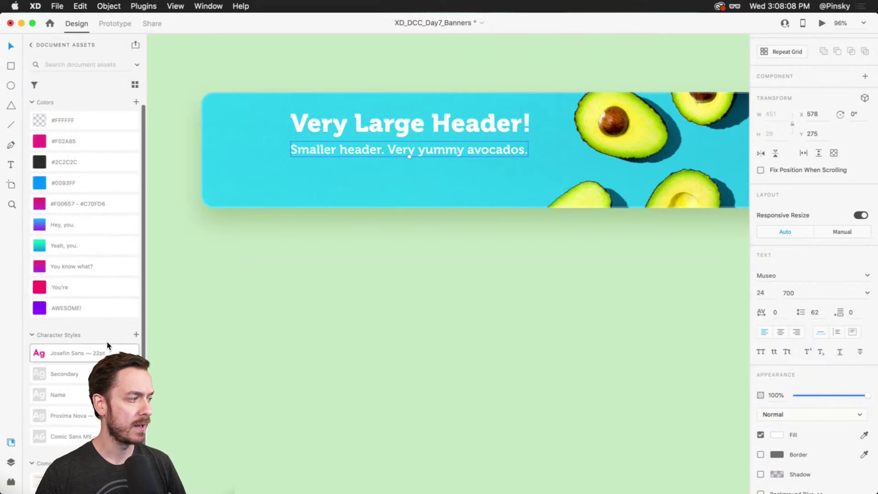
shift+click(351, 123)
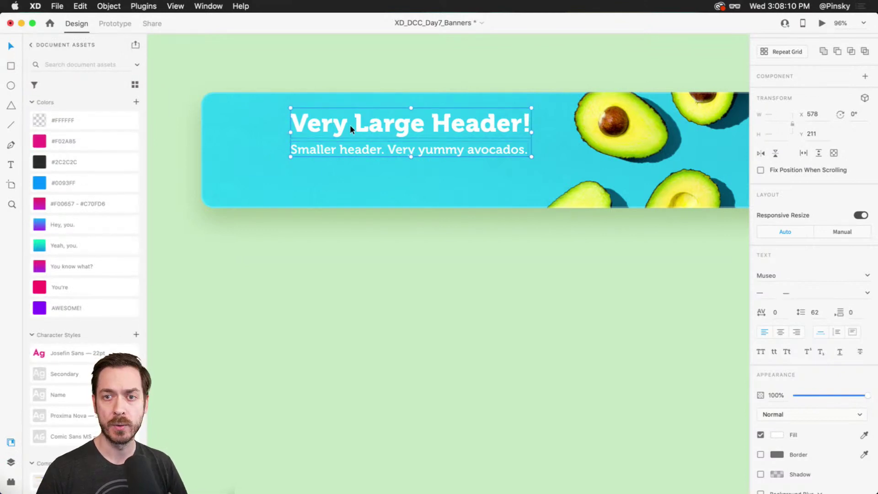
click(137, 334)
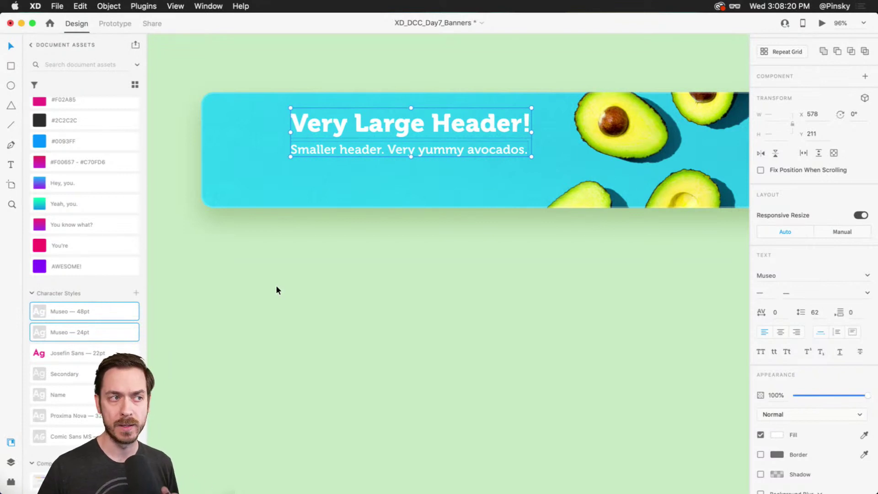
click(314, 291)
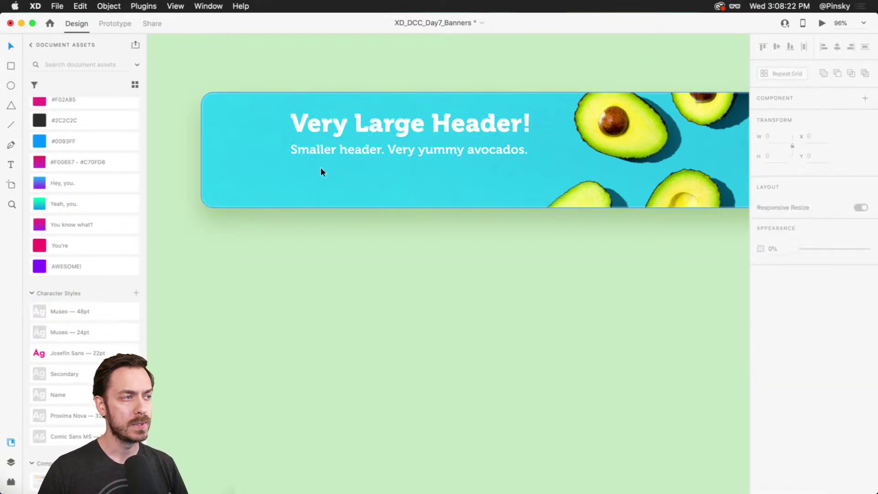
- Draw a rectangle about 142 by 41 below the smaller header, left-aligned with the text, and round its corners fully into a pill
scroll(325, 174, up, 2)
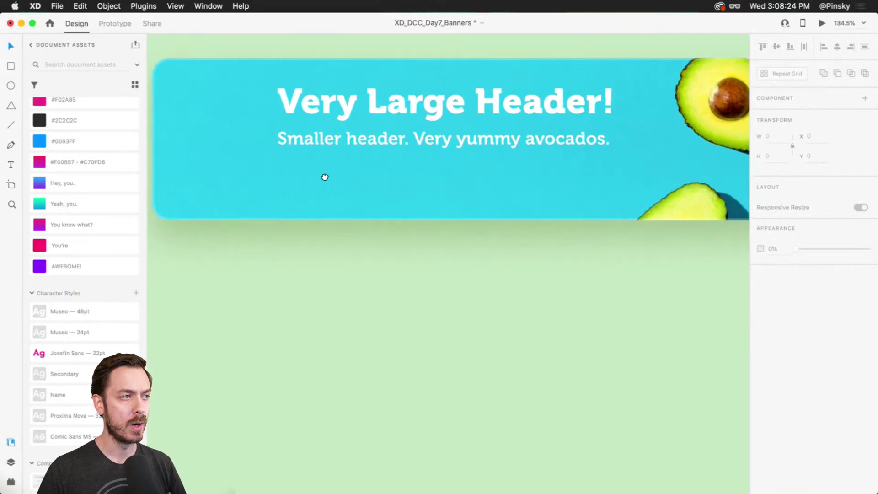
scroll(326, 176, up, 2)
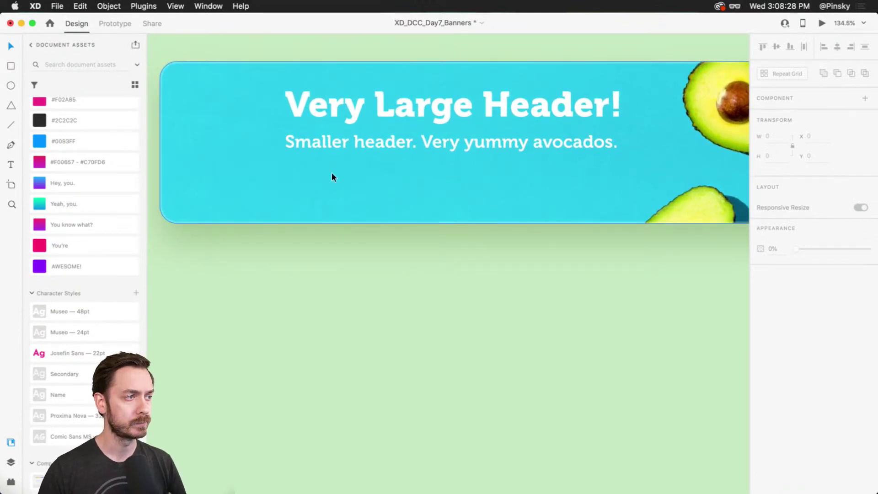
key(r)
drag(285, 163, 391, 197)
scroll(334, 180, up, 3)
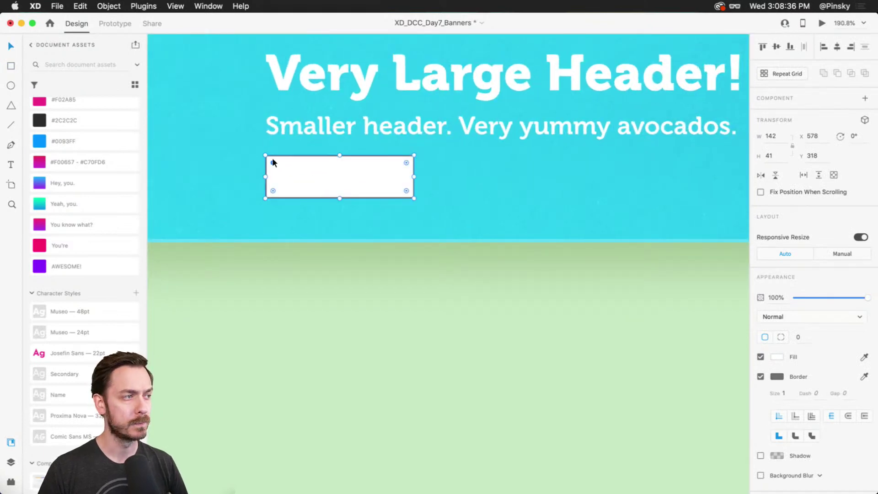
drag(273, 163, 293, 173)
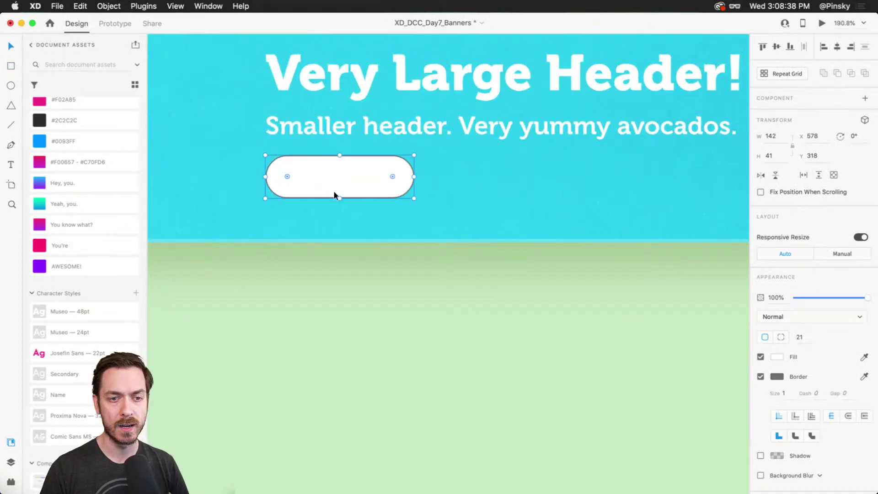
- Remove the pill shape's border and nudge it down 6 px to Y 324
click(760, 376)
key(Down)
key(Down)
key(Down)
key(Down)
key(Down)
key(Down)
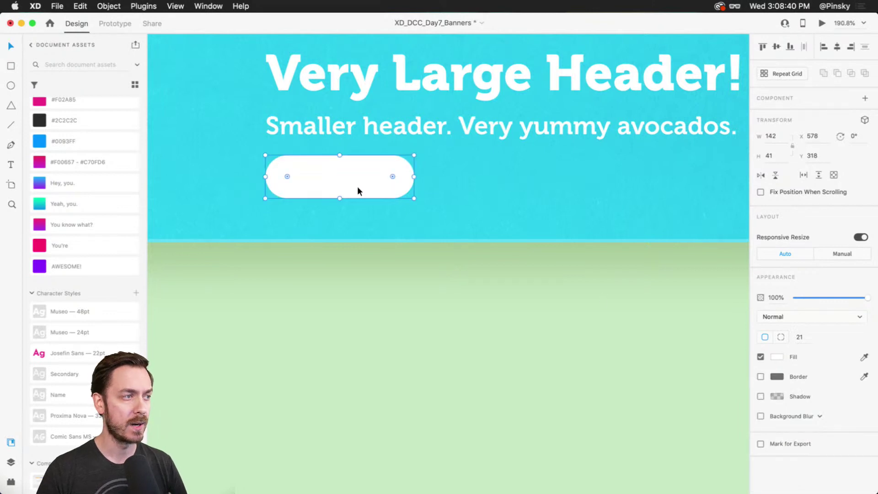
- Add the text "Call to action" just below the white pill shape
scroll(313, 183, up, 3)
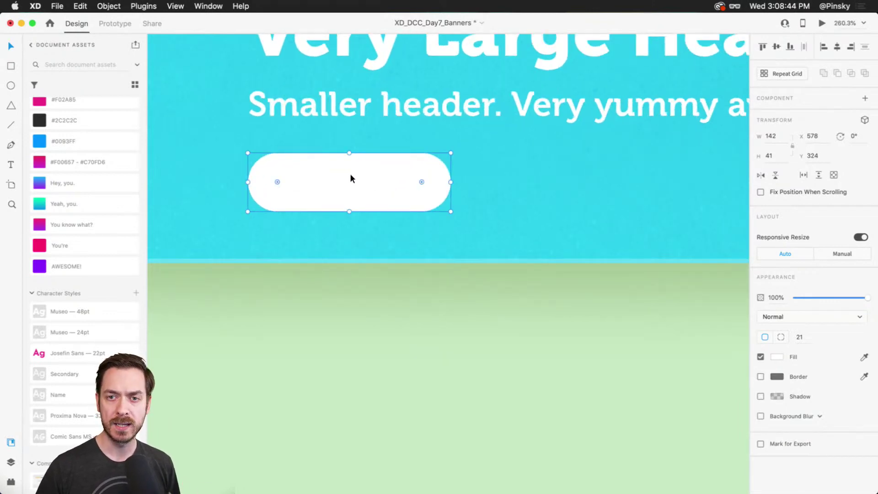
key(t)
click(323, 238)
text(Ca)
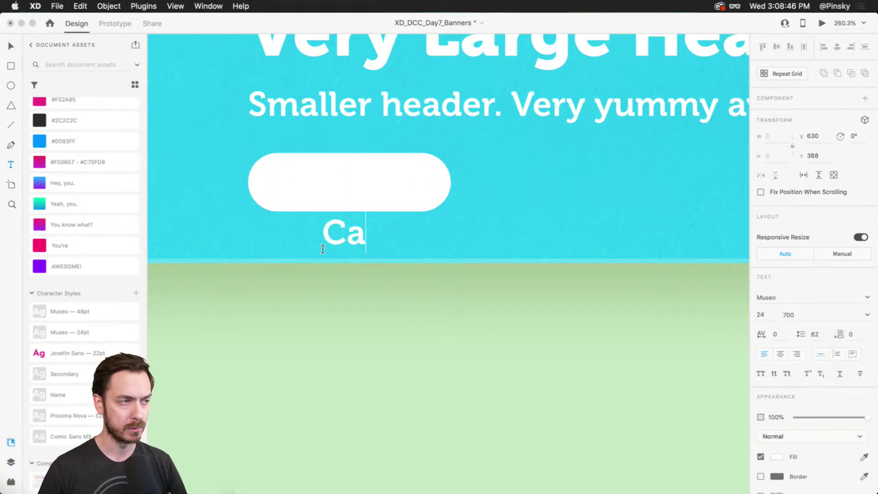
text(ll to action)
key(Escape)
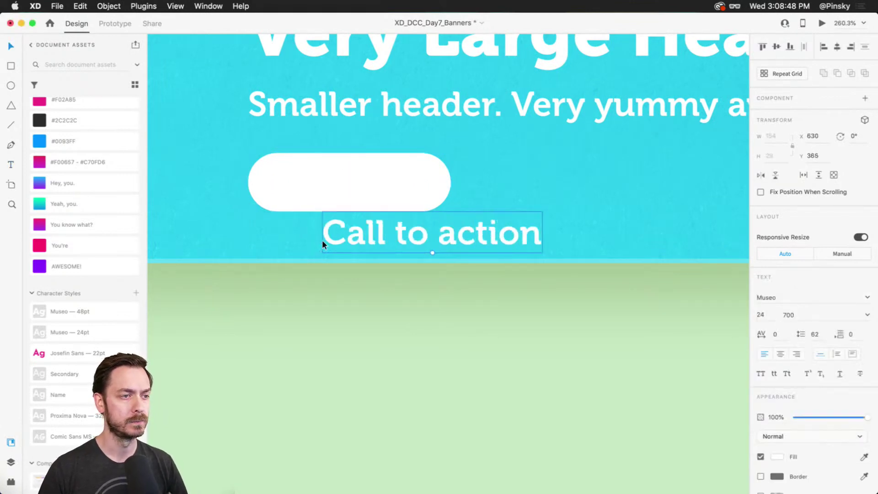
- Reduce the "Call to action" text's font size to 17
click(763, 315)
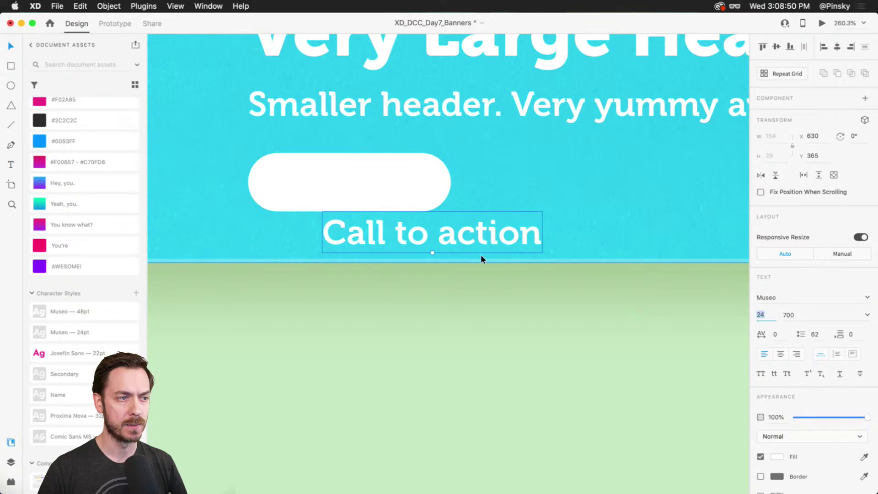
key(Down)
key(Down)
key(Down)
key(Down)
key(Down)
key(Down)
key(Down)
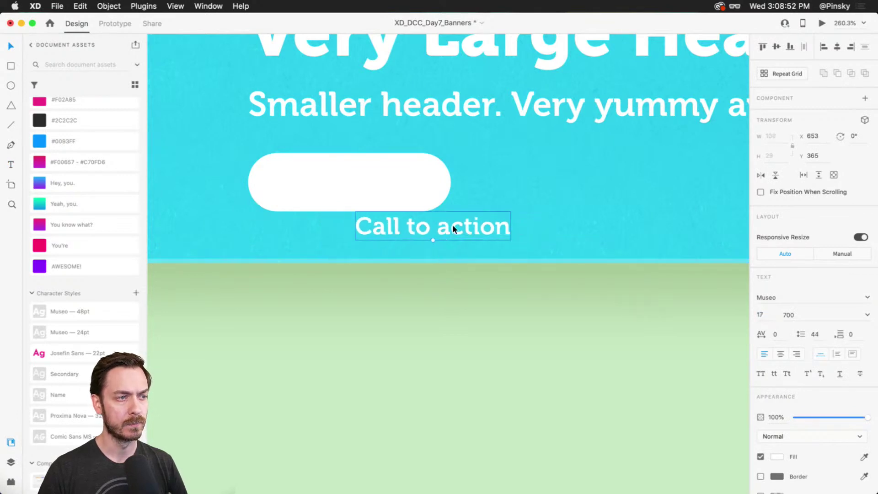
- Move the "Call to action" text onto the white pill and fill it with turquoise sampled from the banner background
drag(452, 226, 415, 179)
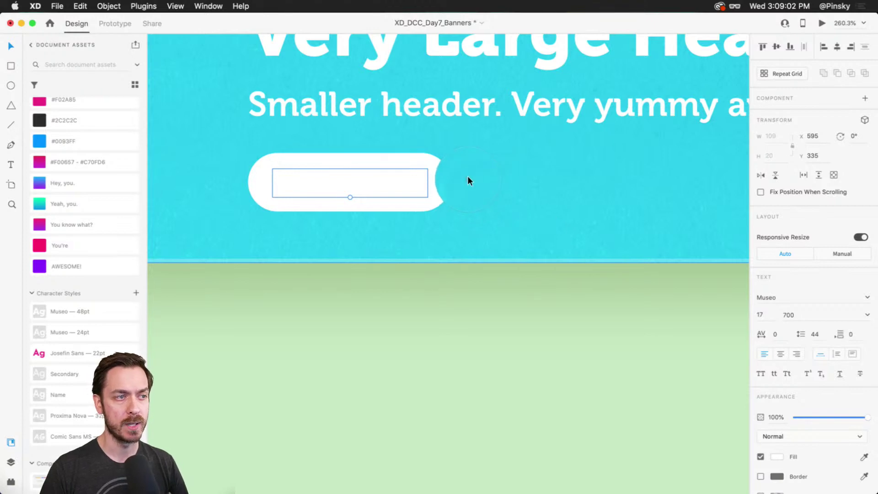
click(467, 183)
click(353, 182)
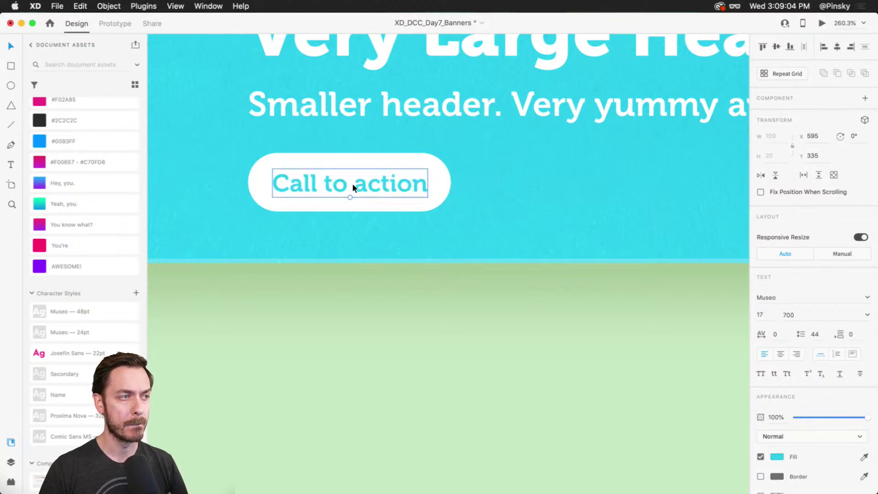
- Preview the banner, and set the "Call to action" text to weight 900, centre alignment and font size 16
click(822, 23)
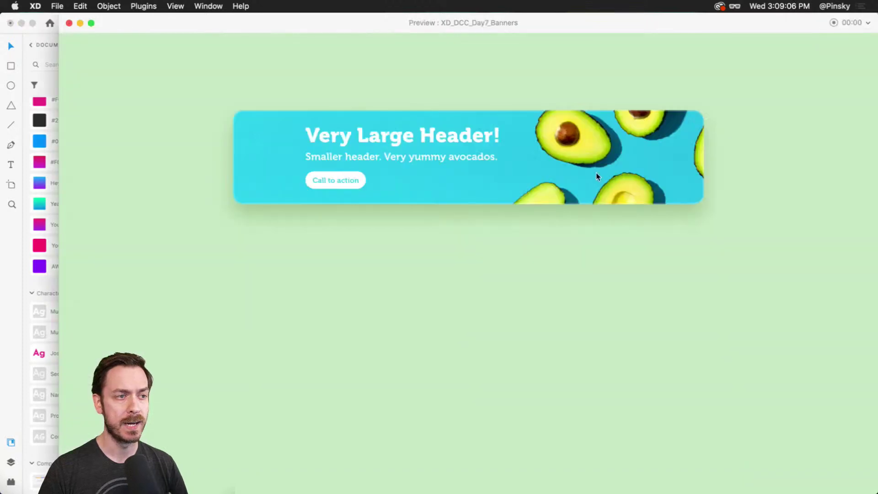
key(super+w)
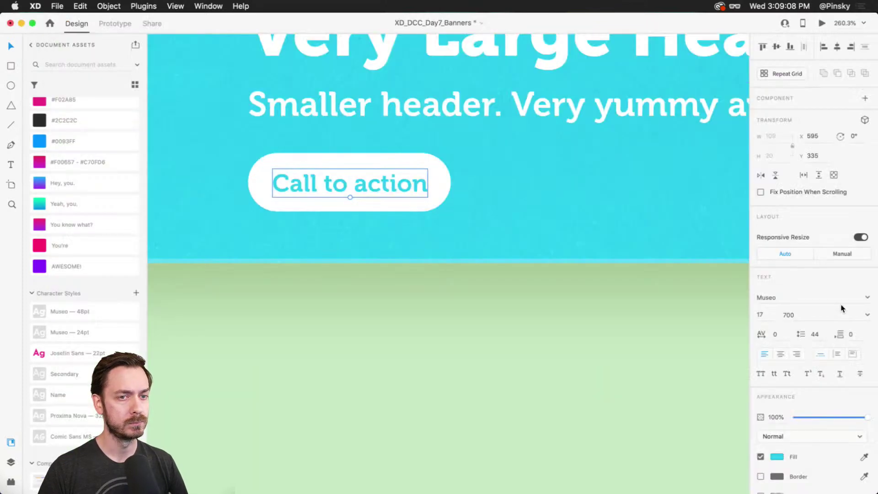
click(866, 315)
click(795, 367)
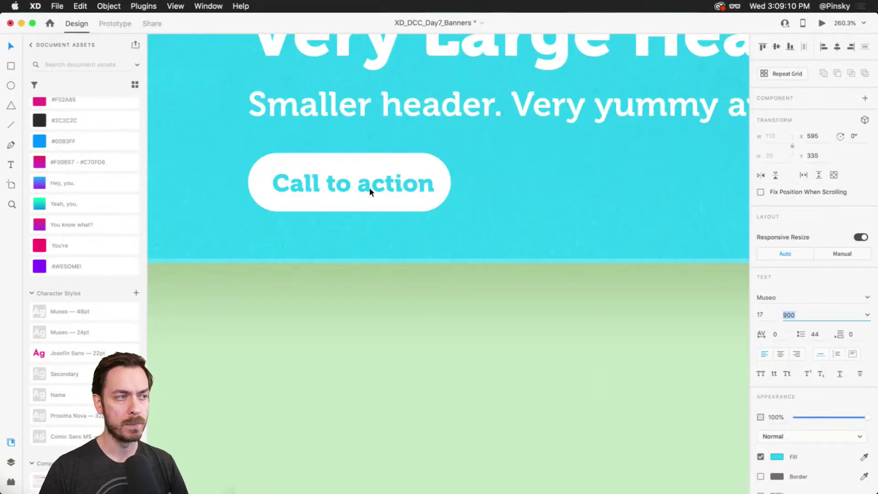
click(781, 355)
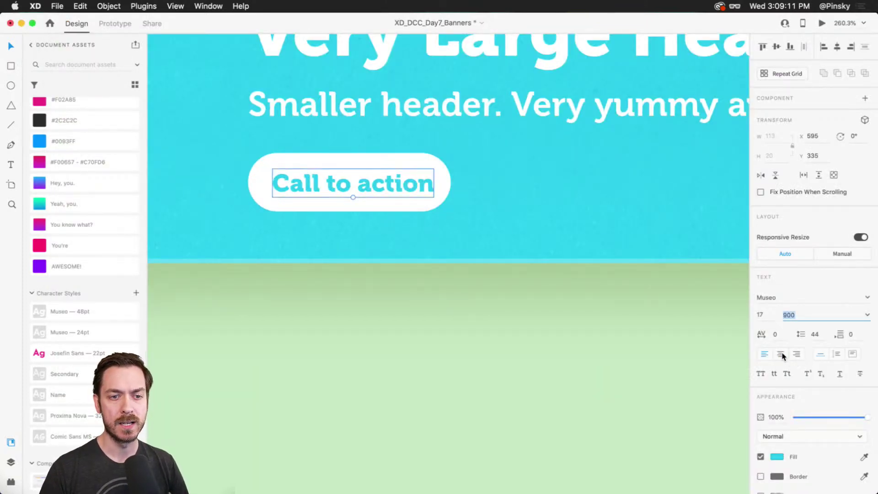
click(770, 316)
key(Down)
key(Return)
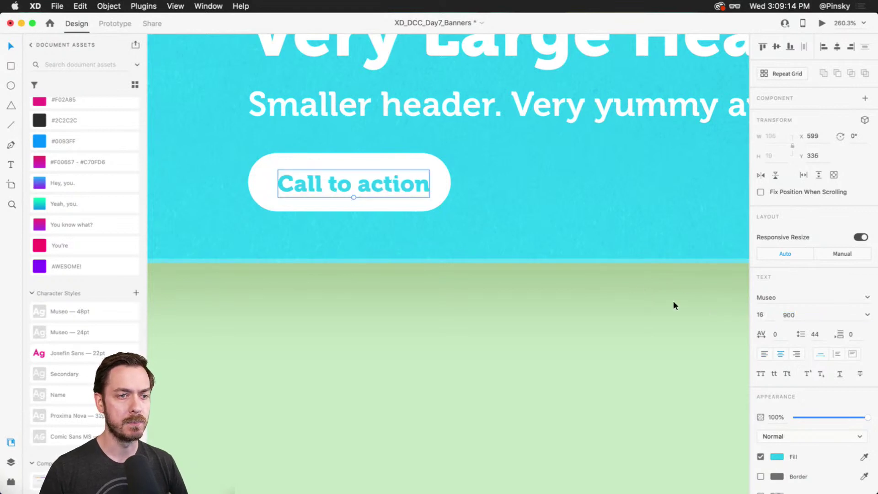
- Centre the "Call to action" text inside the pill and nudge it down 1 px, checking the banner in the preview
key(super+Return)
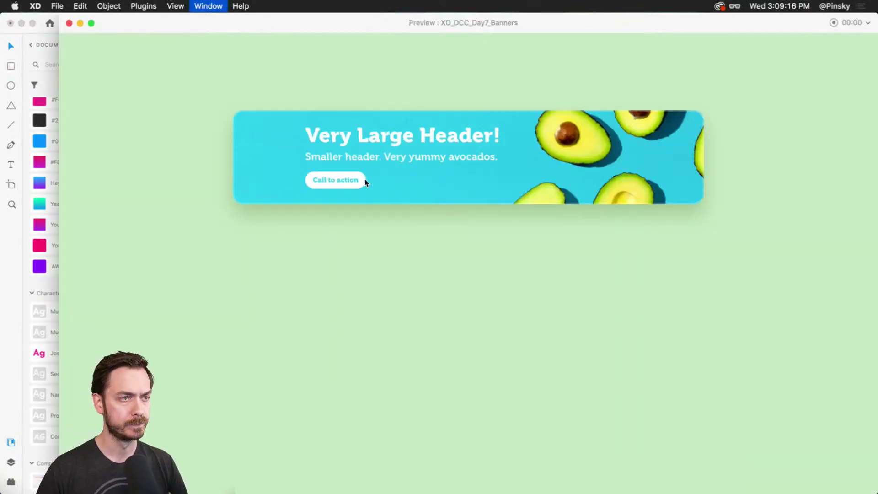
key(super+w)
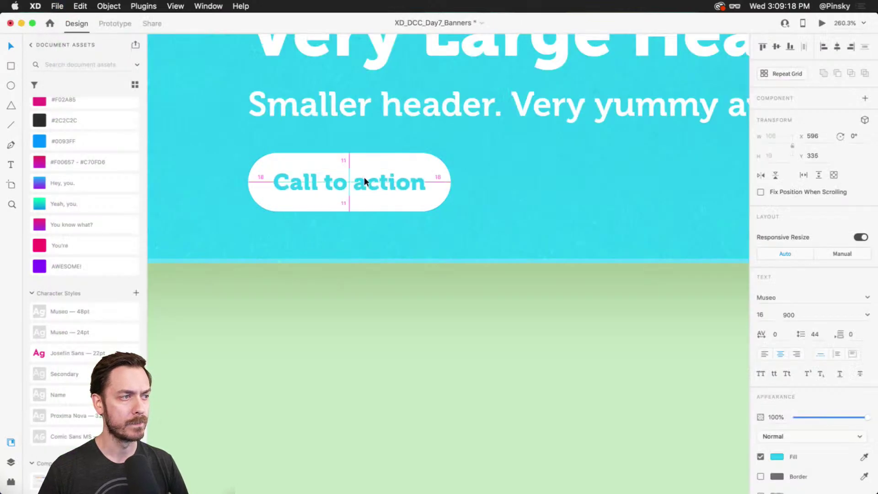
key(super+Return)
key(super+w)
key(Down)
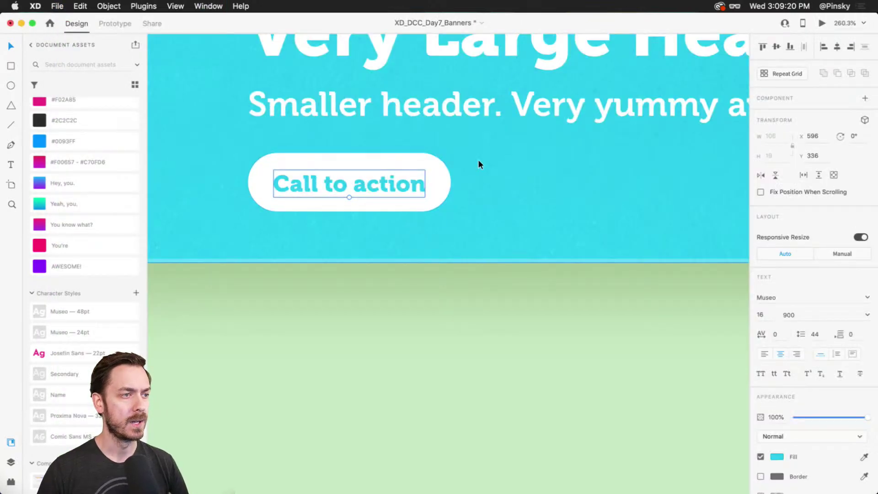
- Turn the white pill and its "Call to action" text into a single component
click(440, 177)
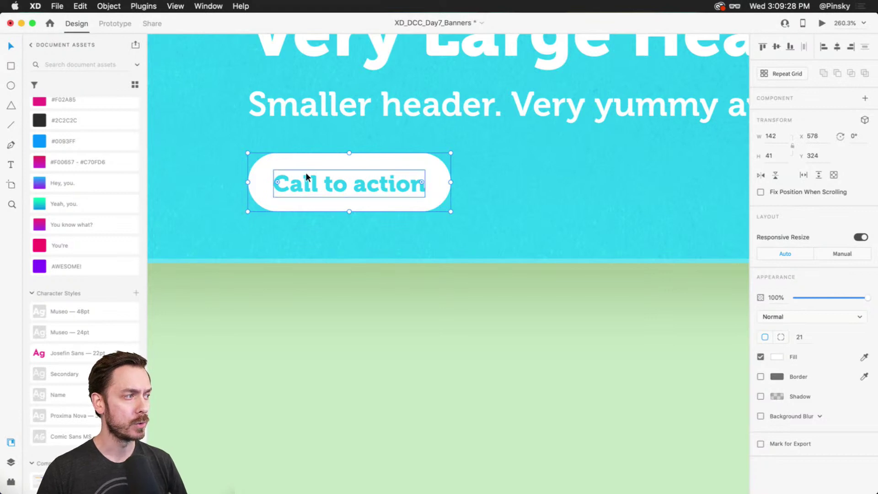
key(super+y)
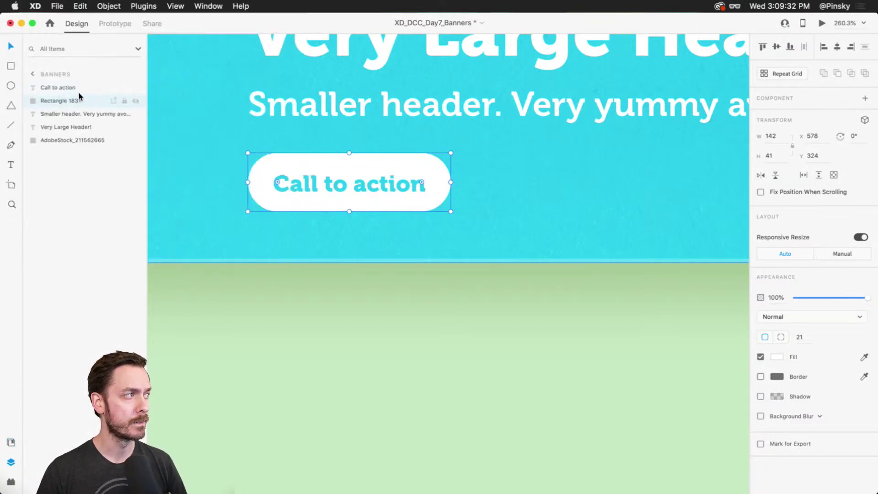
shift+click(81, 88)
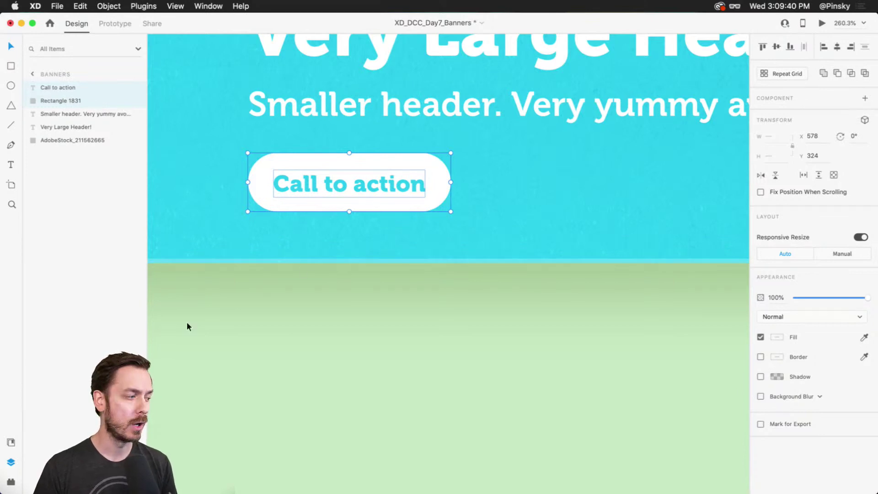
click(11, 442)
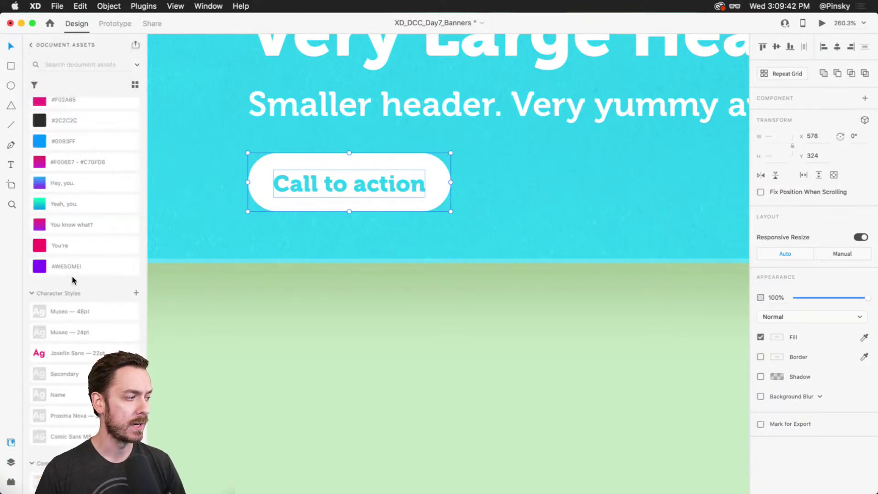
key(super+k)
scroll(62, 334, down, 1)
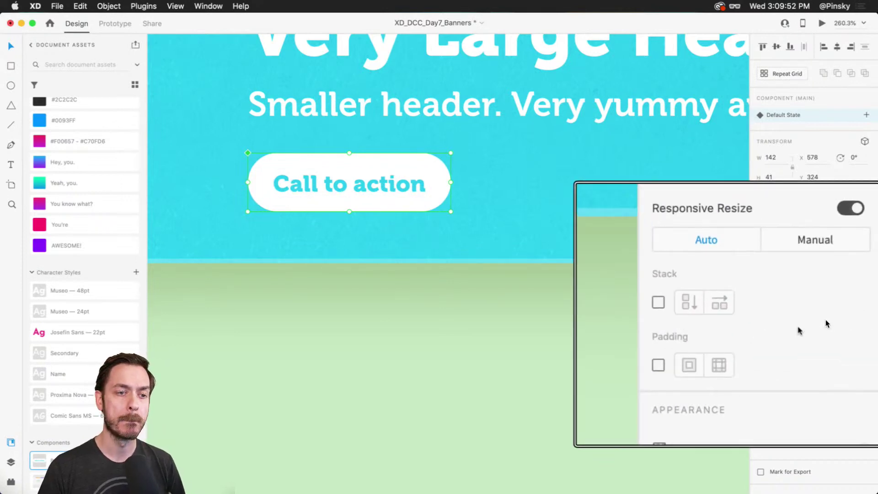
- Enable padding on the button component and set its right and left padding to 24
click(658, 365)
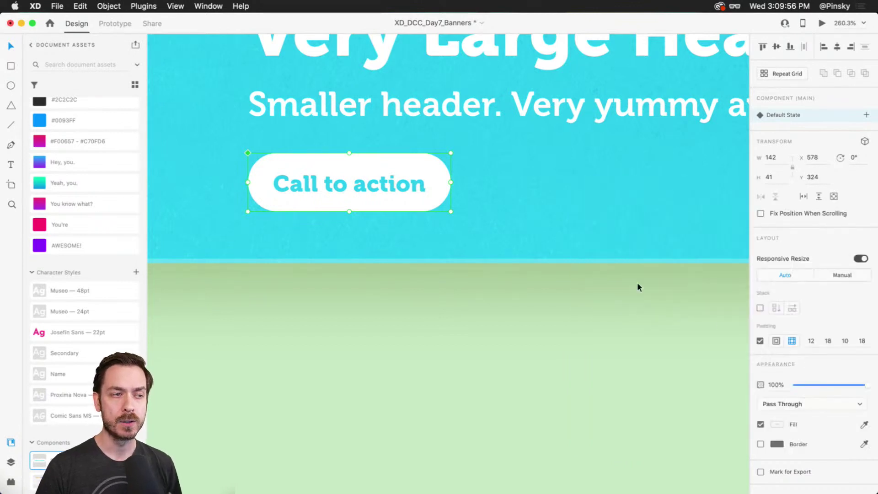
double_click(350, 181)
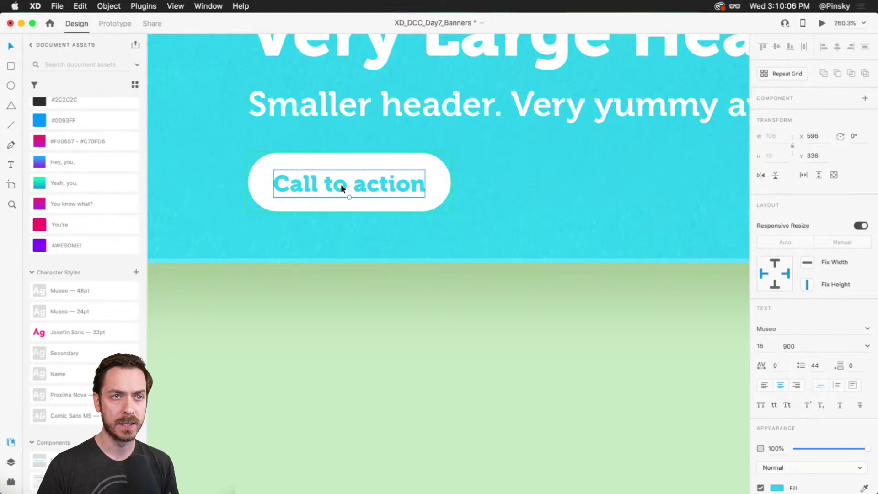
key(Escape)
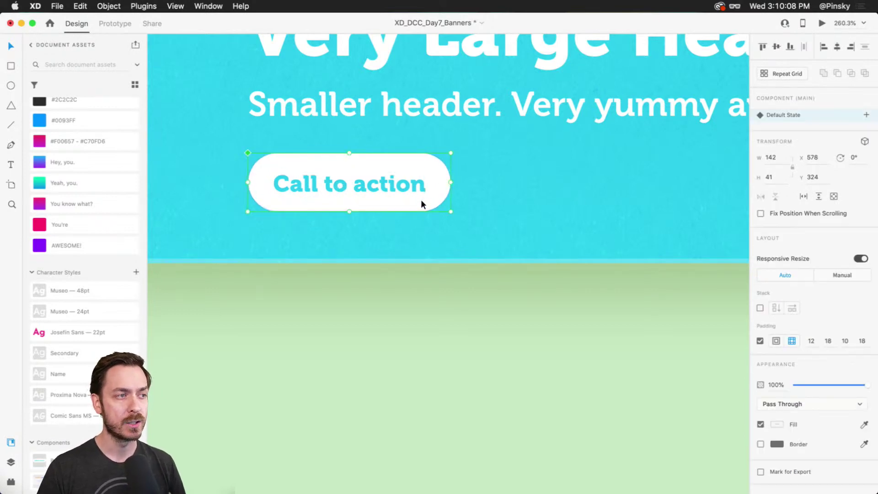
click(811, 342)
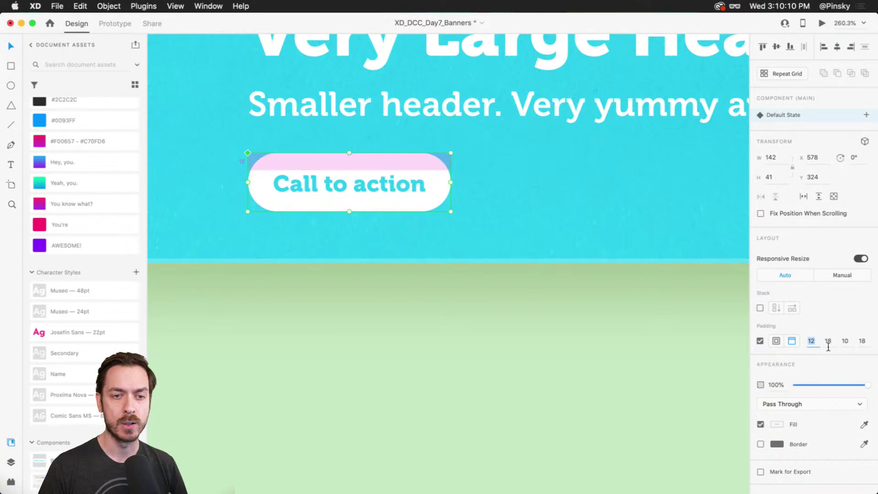
click(828, 347)
text(244)
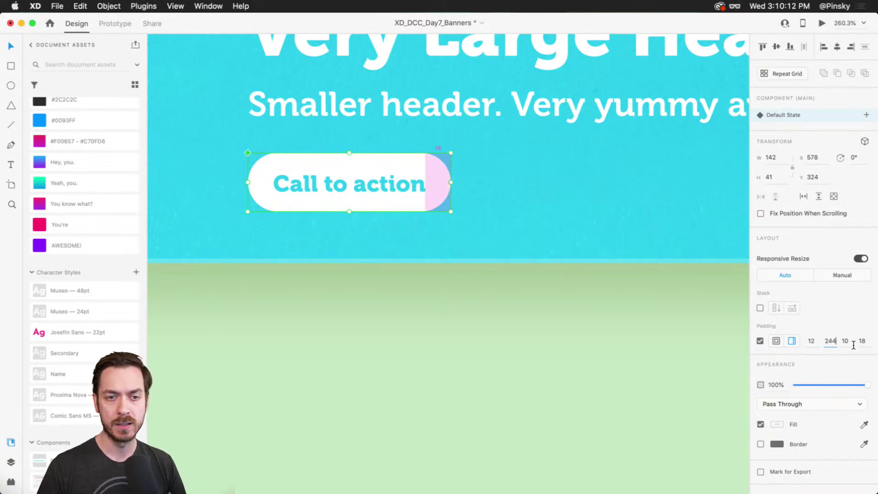
key(BackSpace)
click(862, 341)
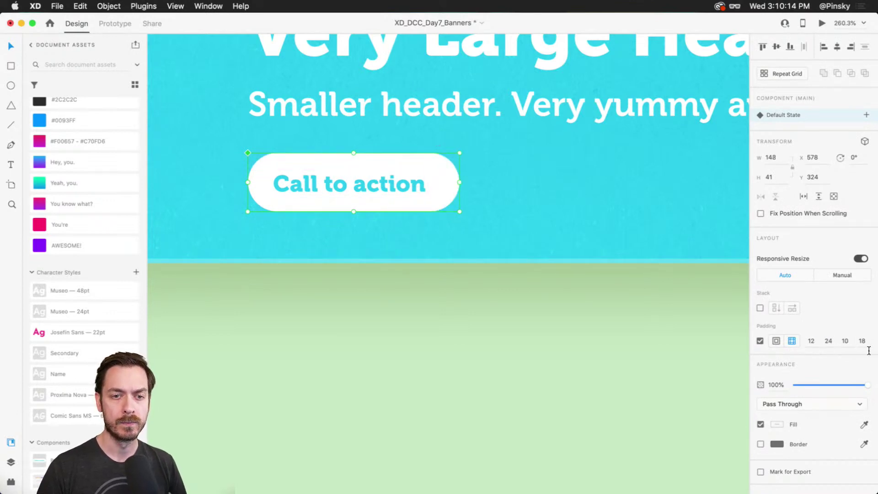
text(24)
key(Tab)
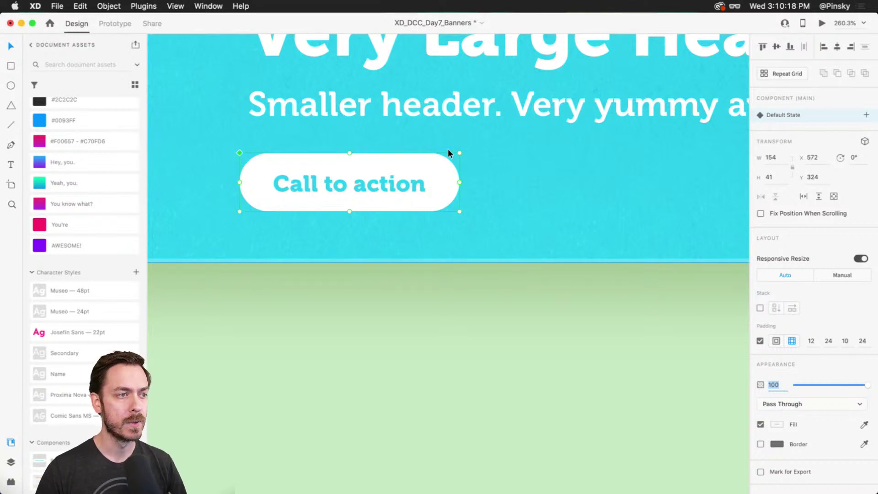
- Try adjusting the button's right padding directly on the canvas, and undo the change
text(5)
key(Escape)
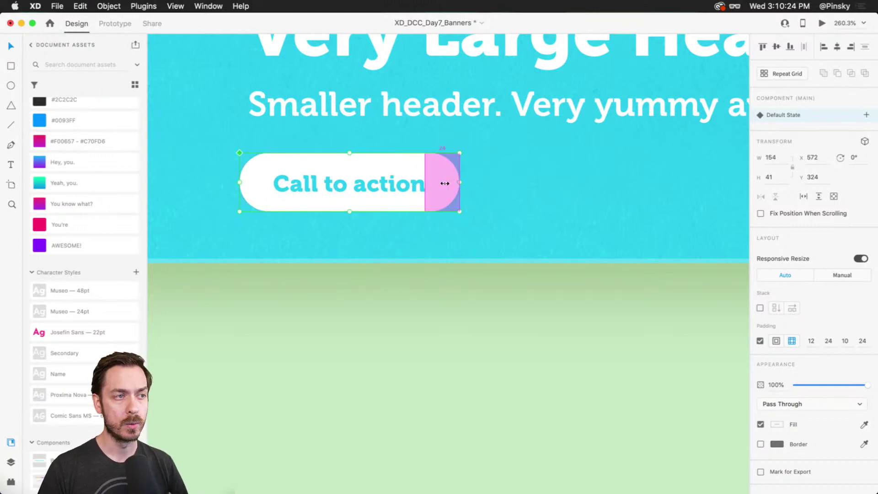
key(alt)
mouse_move(446, 184)
mouse_down()
mouse_move(475, 182)
mouse_move(447, 179)
mouse_up()
key(super+z)
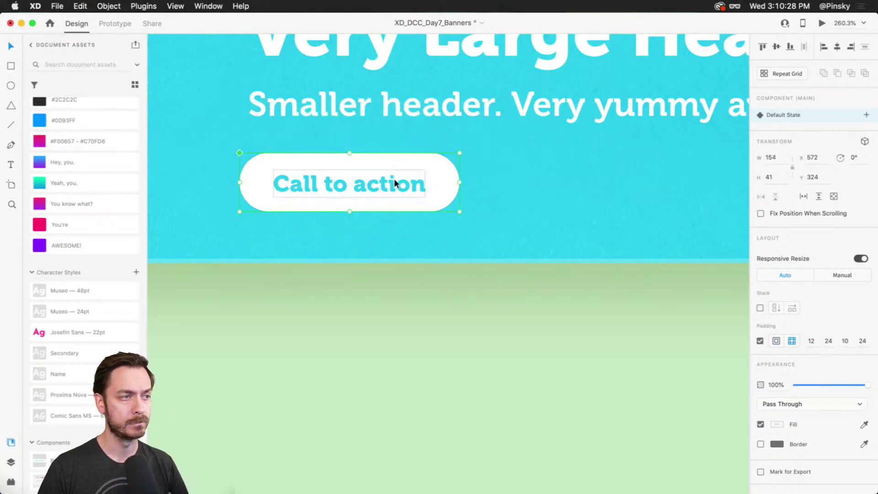
- Left-align the button's text and shift the button to X 578, flush with the subheader's left edge
double_click(388, 180)
drag(389, 179, 396, 180)
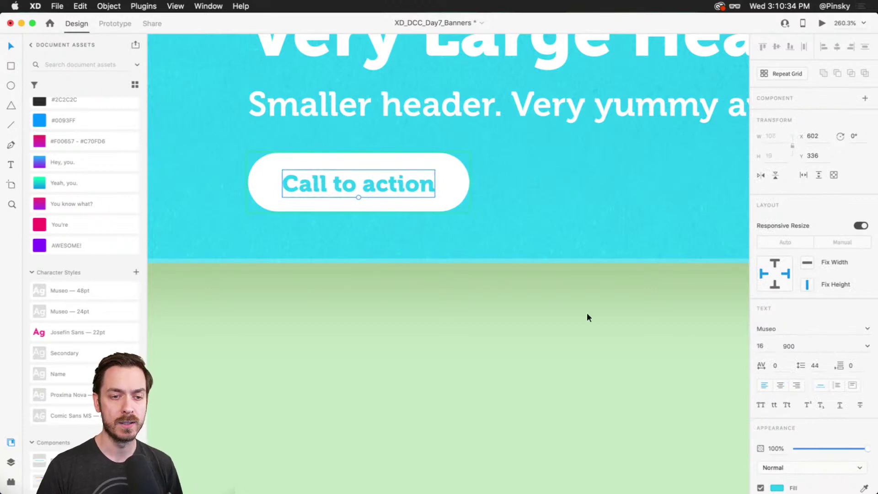
click(402, 187)
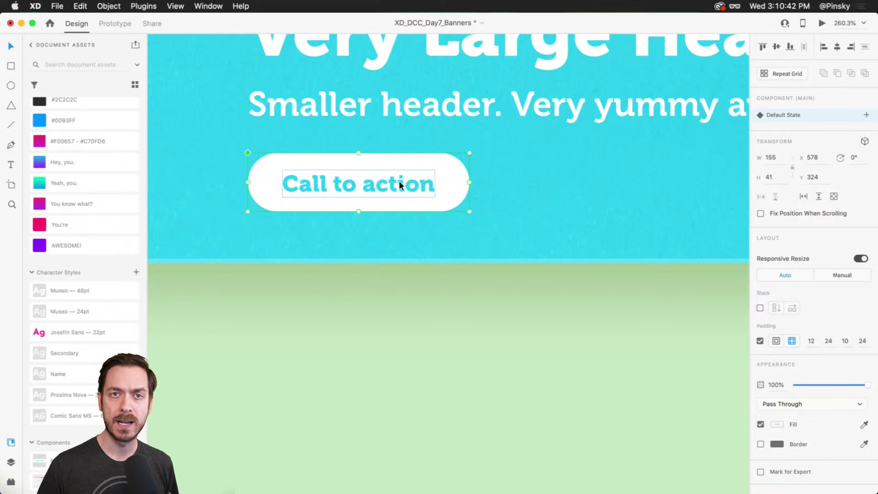
- Add a new state named "Outlined" to the main button component
click(866, 115)
click(792, 118)
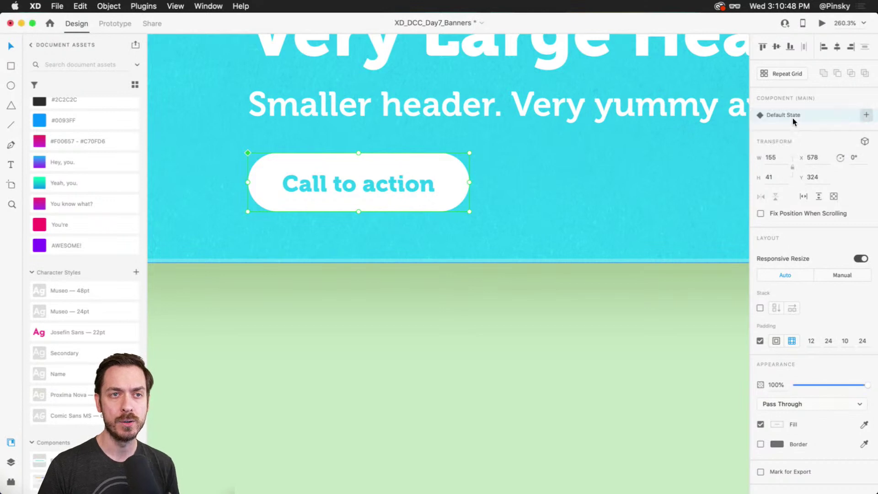
text(Outlined)
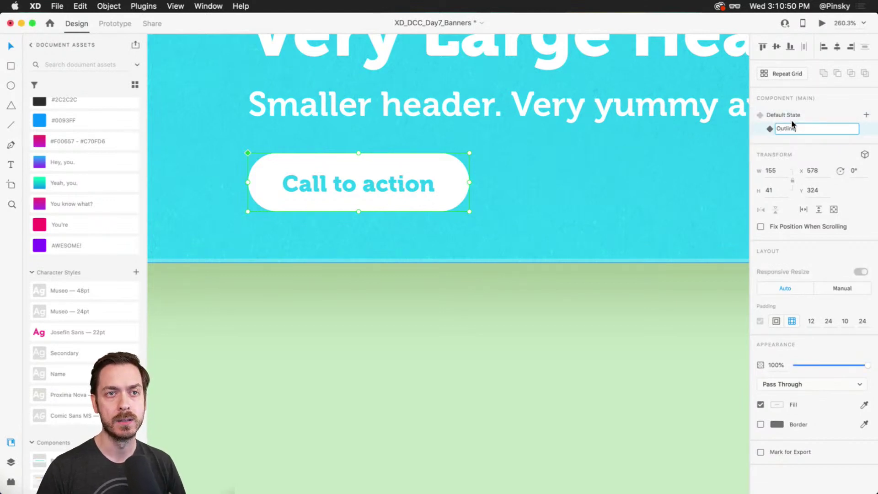
key(Return)
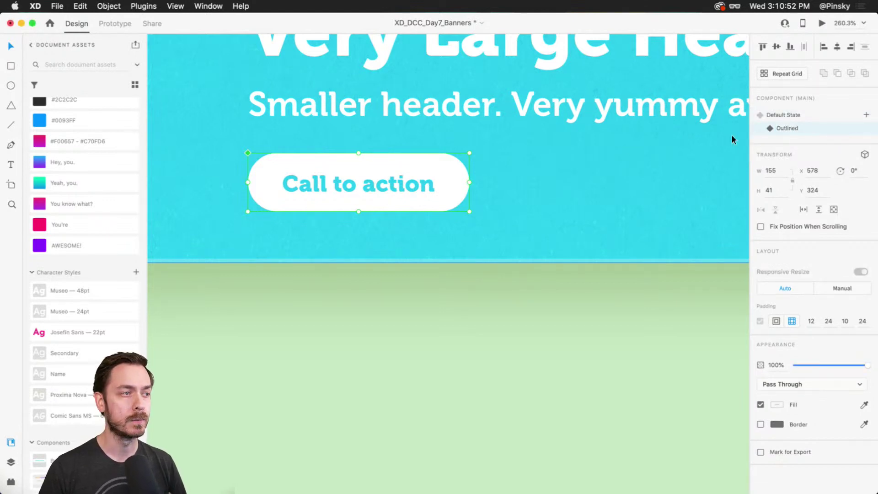
- In the Outlined state, remove the pill's fill and give it a white #FFFFFF border of size 3
double_click(421, 162)
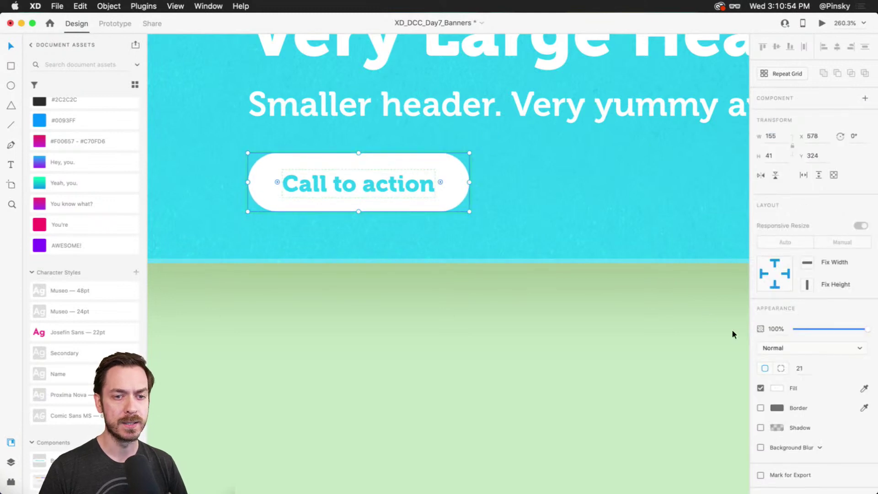
click(761, 389)
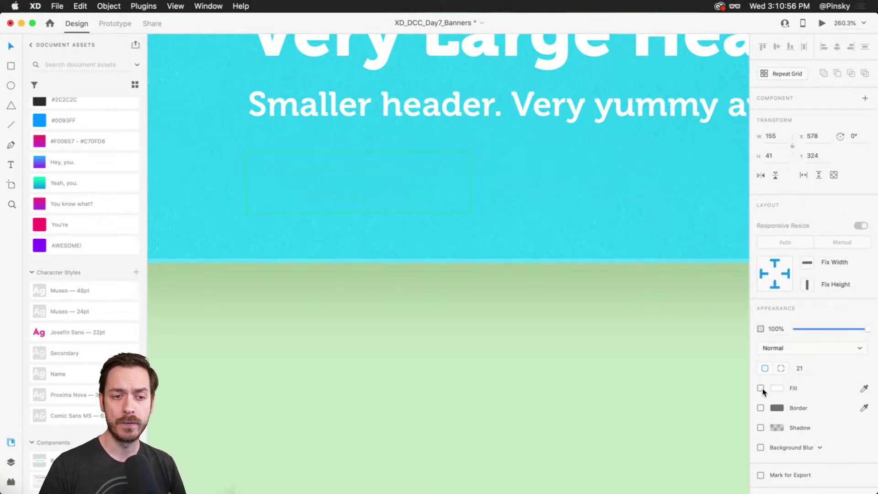
click(761, 407)
click(772, 408)
click(647, 346)
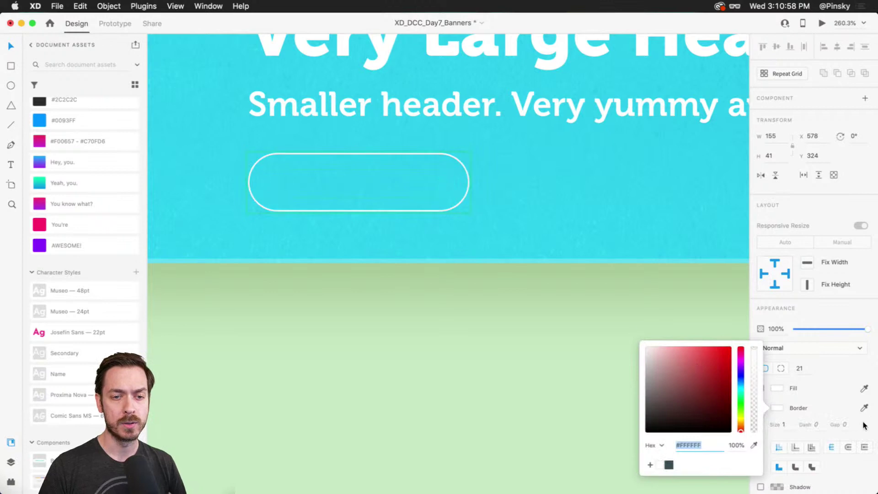
click(785, 425)
text(3)
key(Escape)
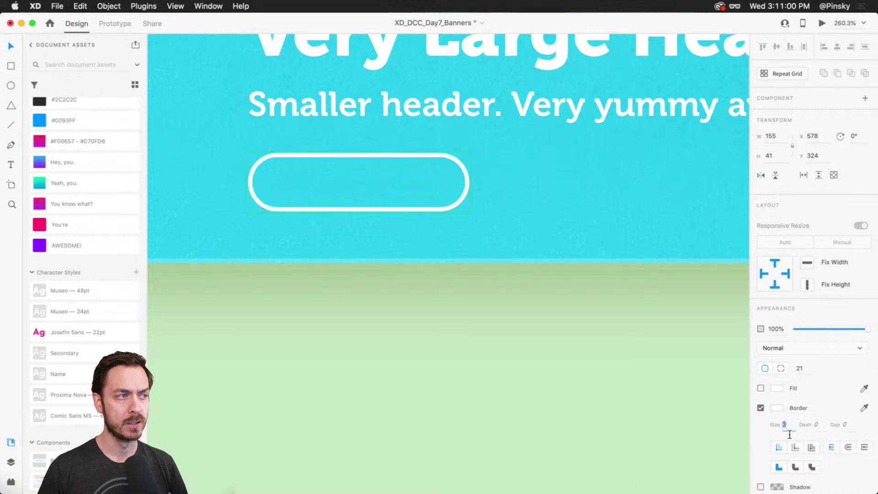
key(super+Return)
key(super+w)
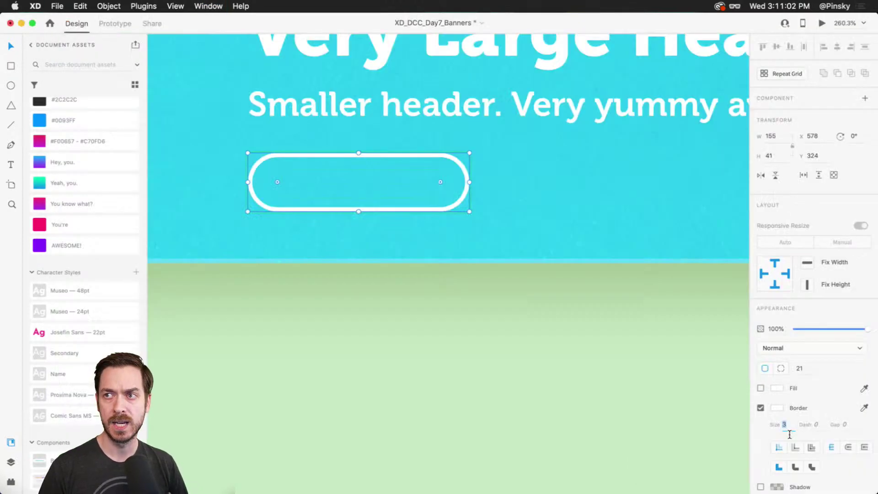
- Fill the Outlined state's button text with white and change its wording to "Secondary"
double_click(351, 178)
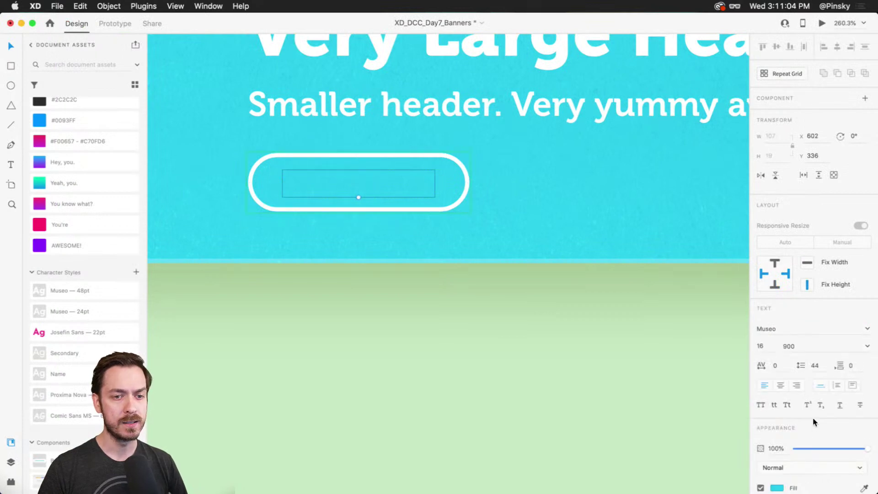
click(776, 487)
click(646, 356)
click(362, 169)
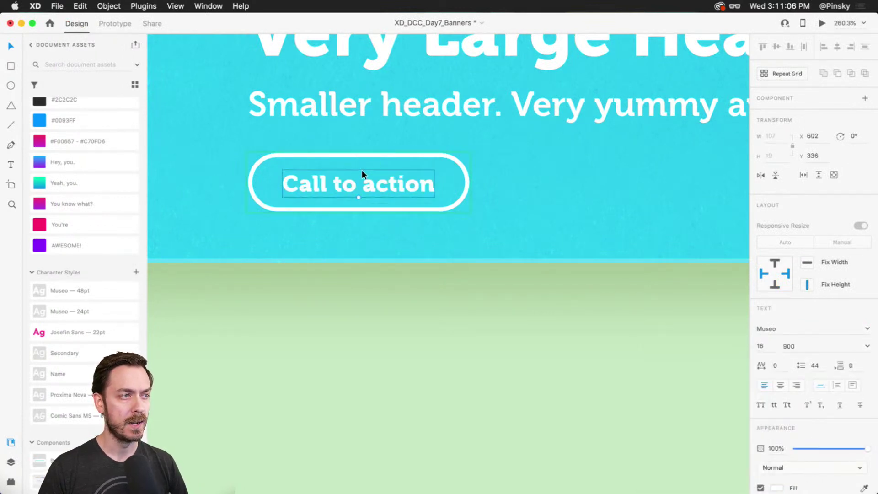
double_click(361, 182)
text(Se)
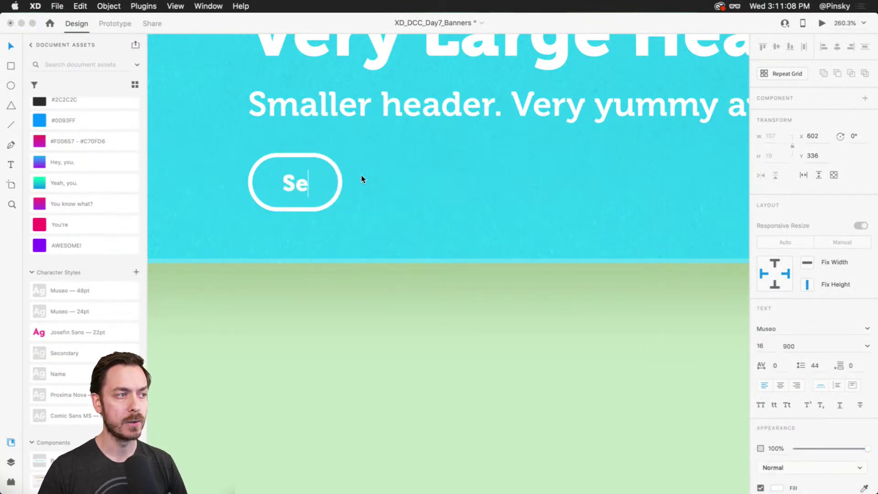
text(condary)
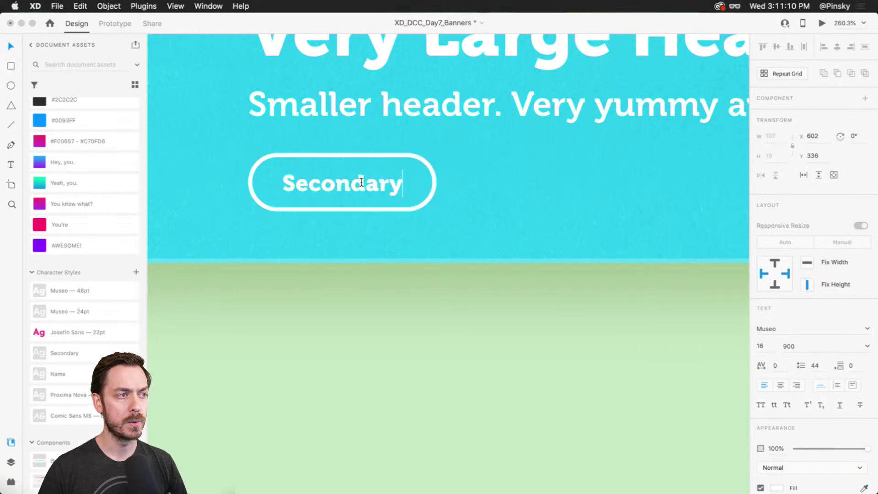
key(Escape)
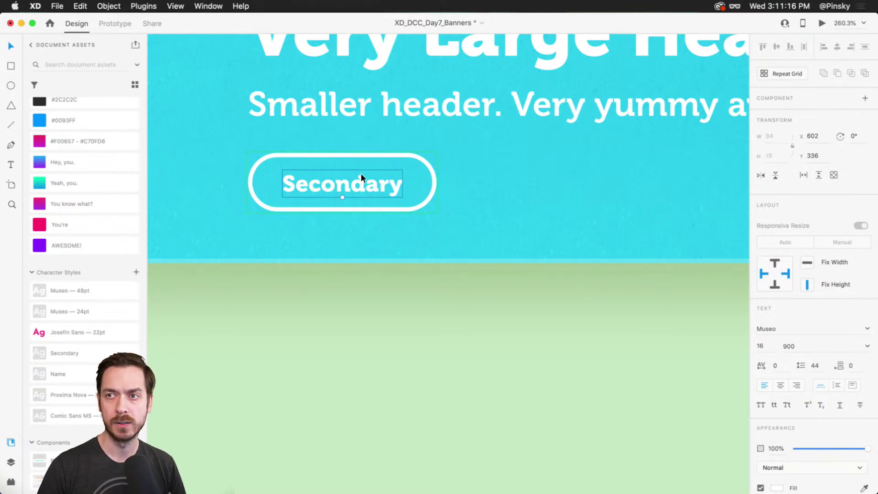
key(Escape)
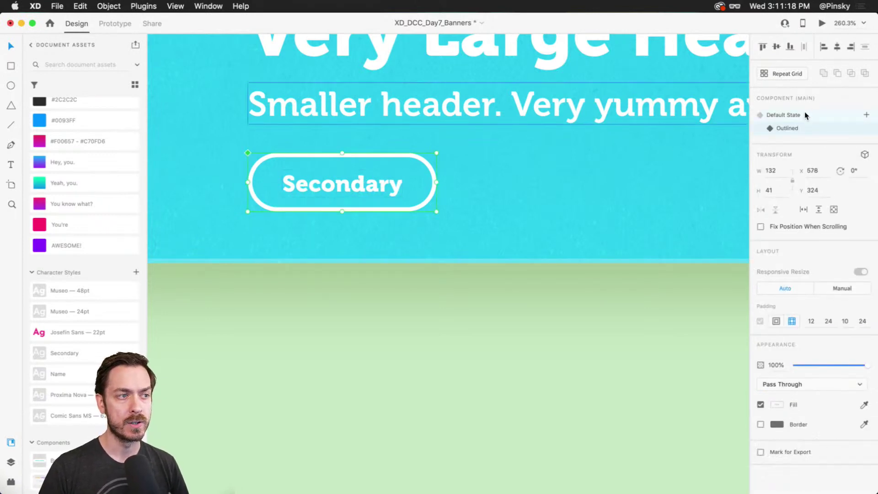
- Return the main button to Default State, and place a copy beside it at X 749 using the Outlined state
click(806, 115)
click(805, 127)
click(805, 115)
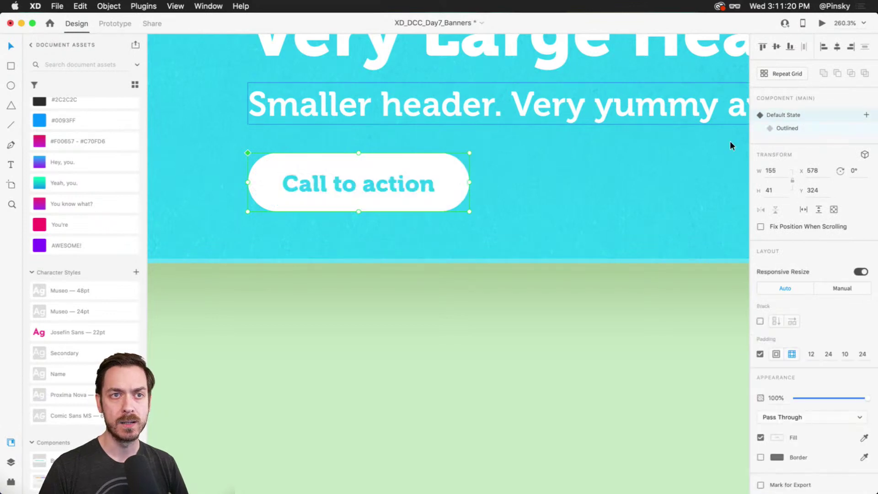
drag(359, 183, 617, 183)
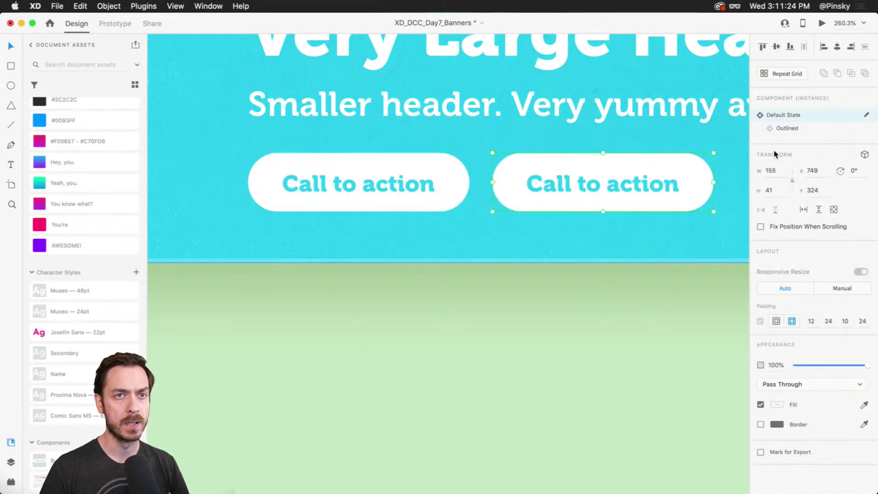
click(809, 126)
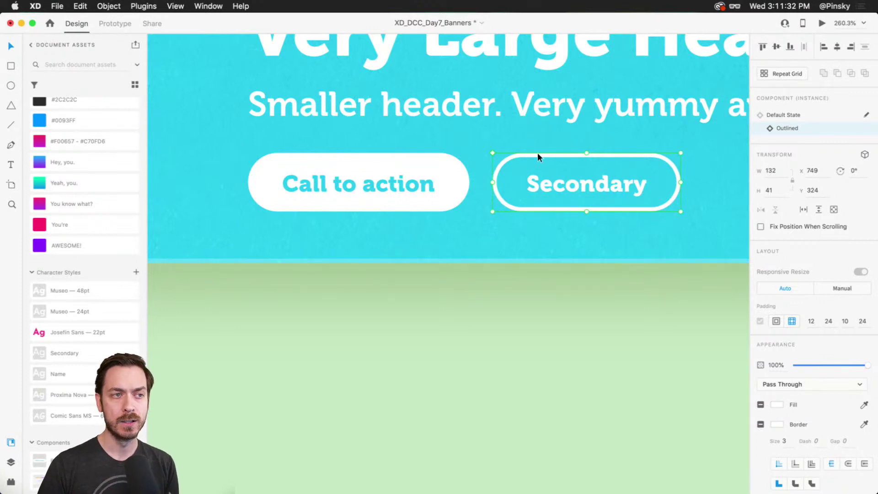
- Try a corner radius of 0 on the main button's pill, and undo the change
click(350, 207)
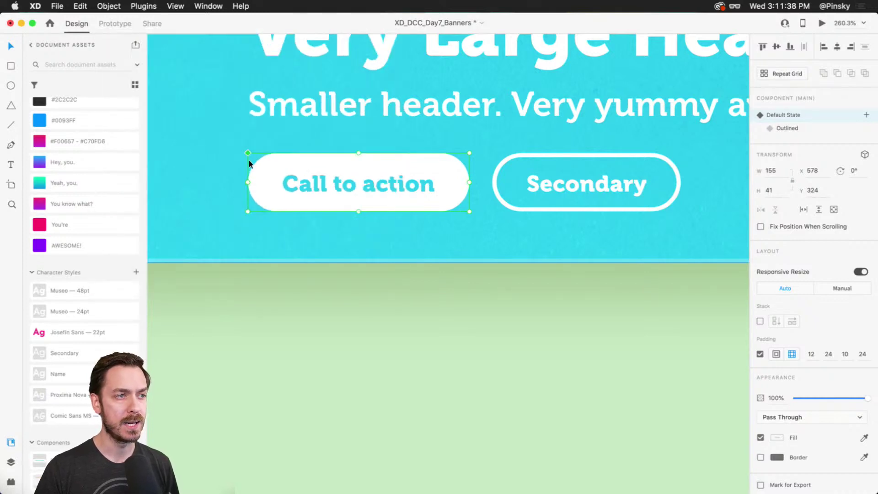
double_click(364, 156)
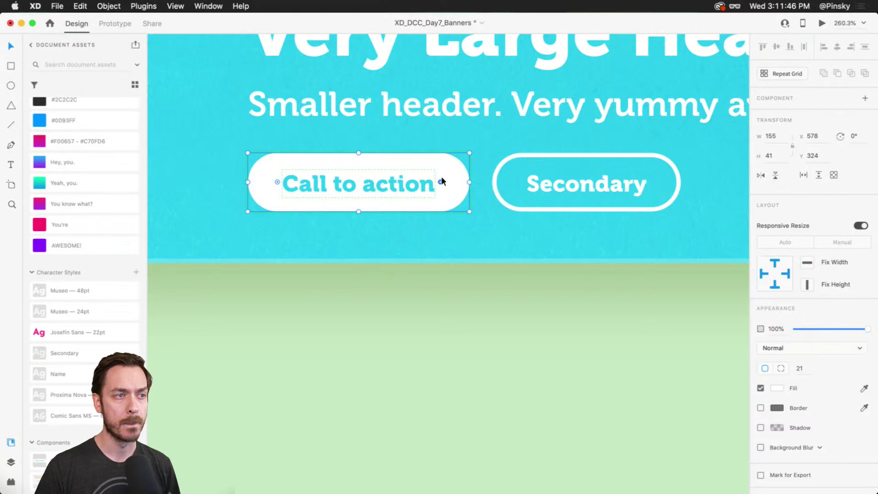
drag(440, 180, 462, 160)
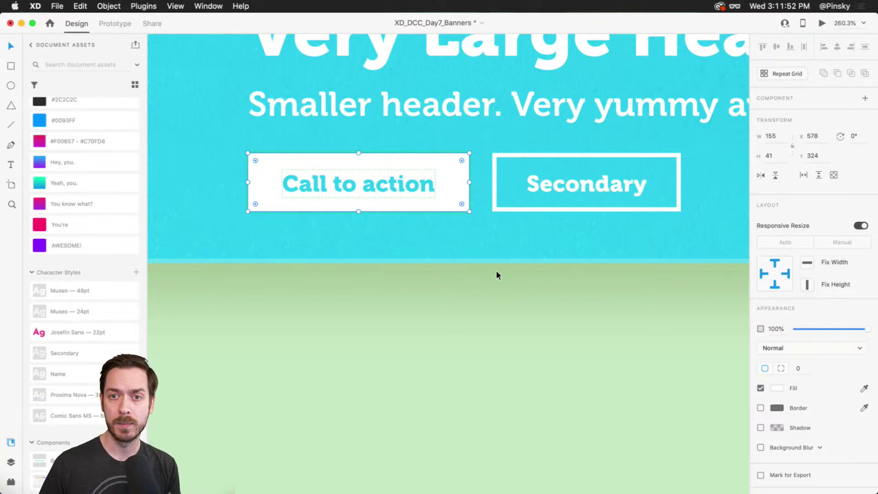
key(super+z)
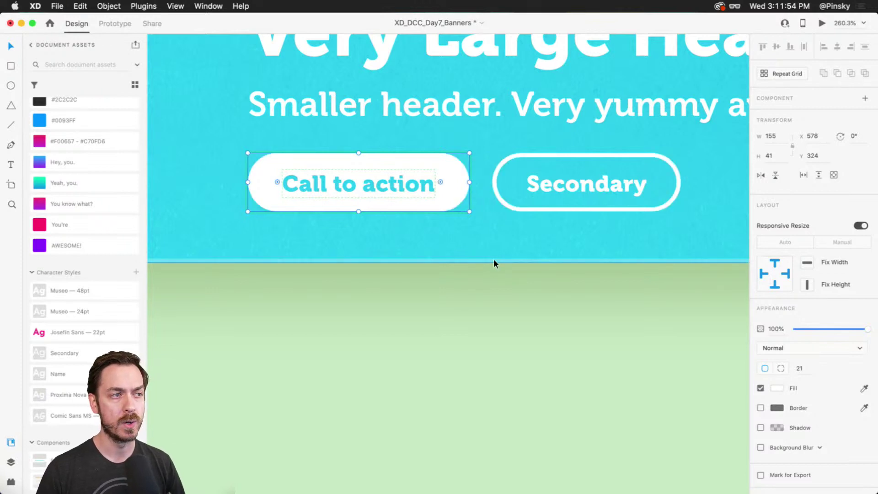
- Preview the banner with its filled and outlined buttons, and close the preview
click(475, 246)
click(385, 168)
key(super+Return)
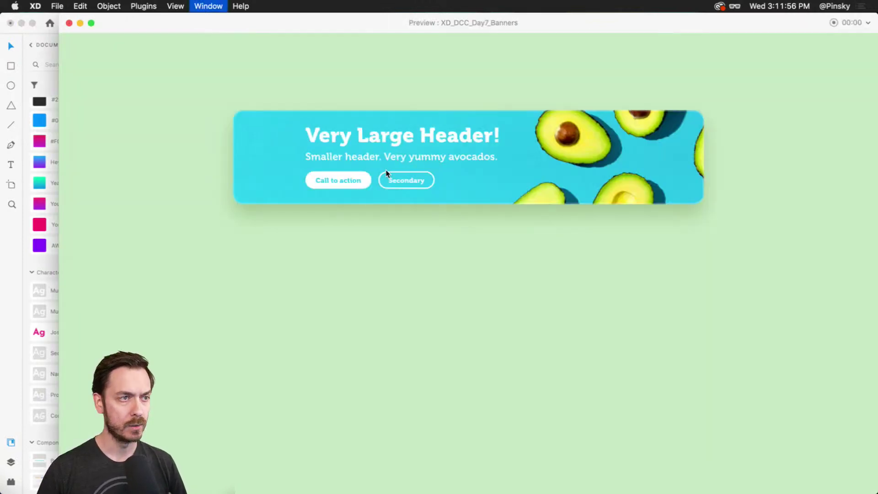
key(super+w)
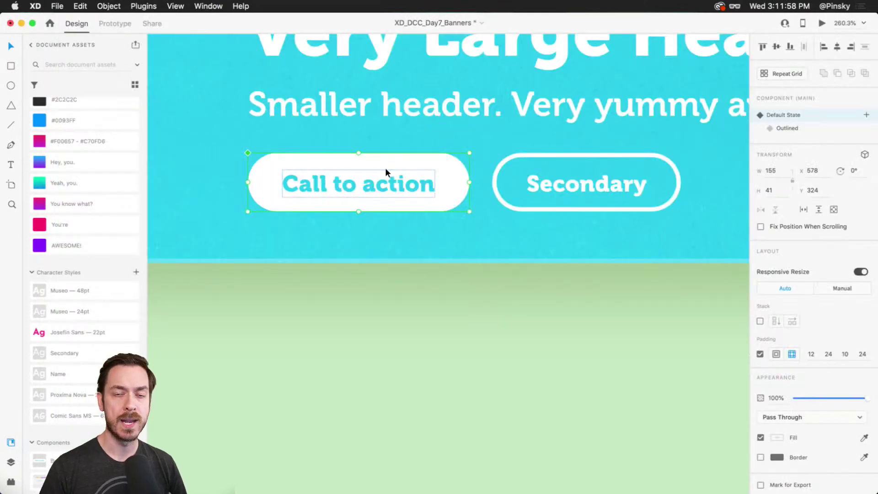
- Group the Call to action and Secondary buttons, and name the group "Buttons"
shift+click(569, 180)
key(super+y)
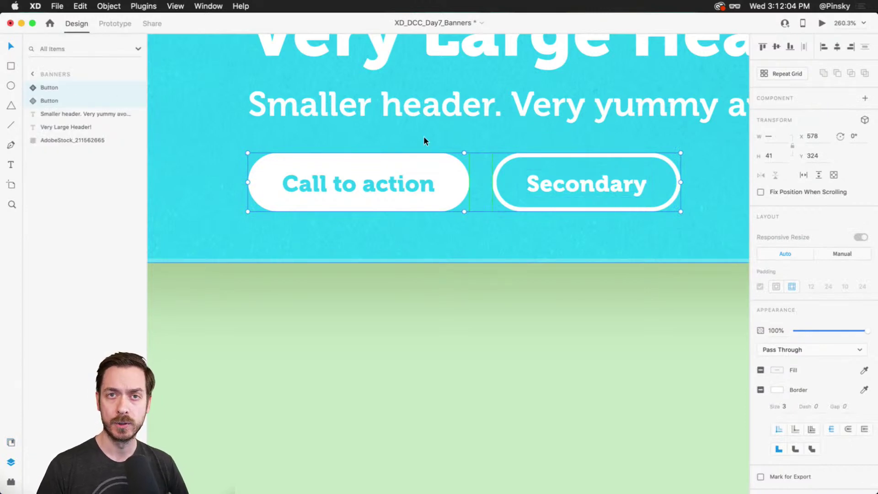
key(super+g)
double_click(55, 88)
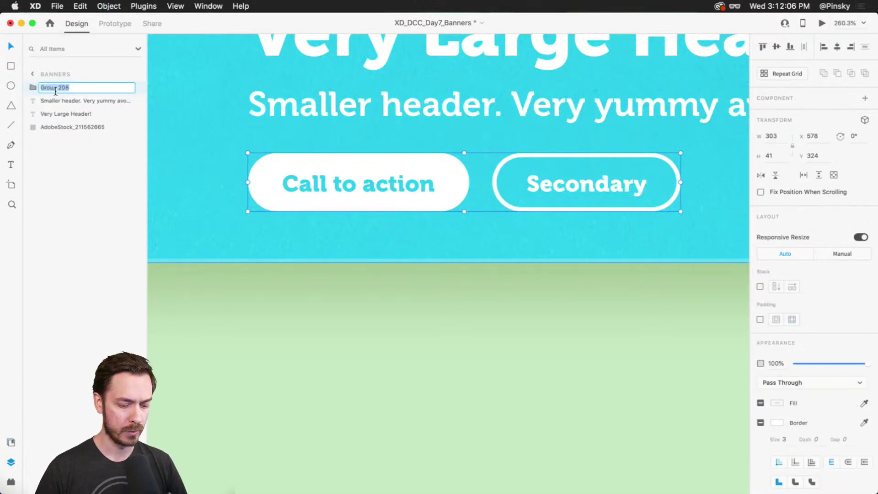
text(Buttons)
key(Return)
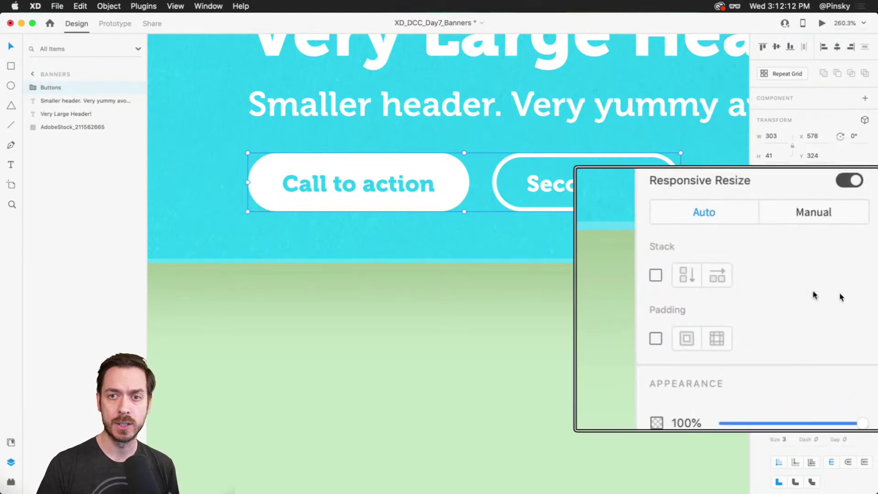
- Turn on a horizontal stack for the Buttons group, keeping the spacing at 16
click(656, 275)
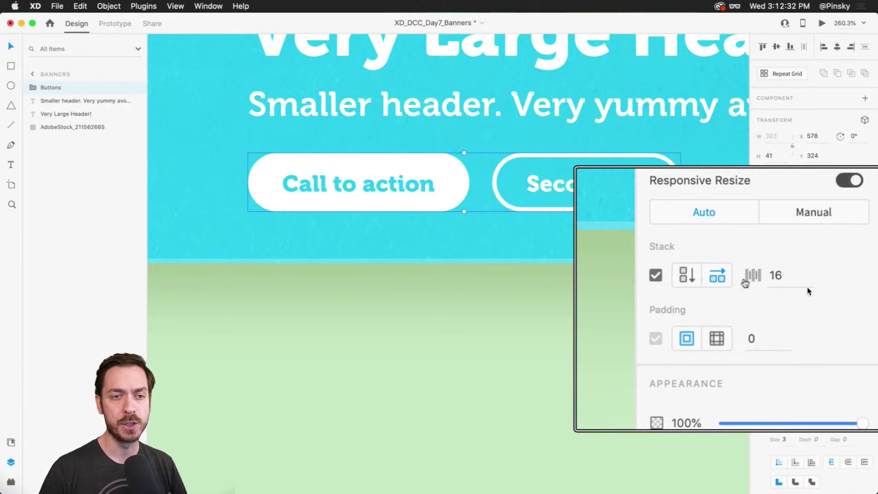
click(777, 276)
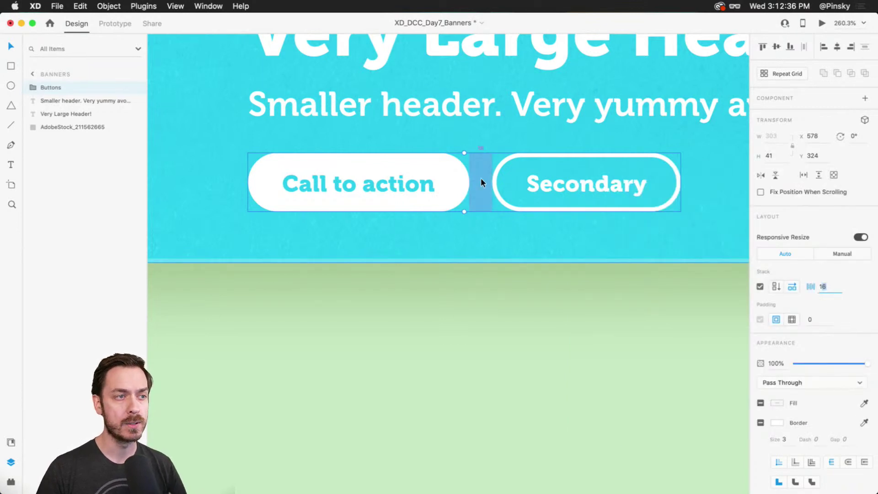
click(855, 303)
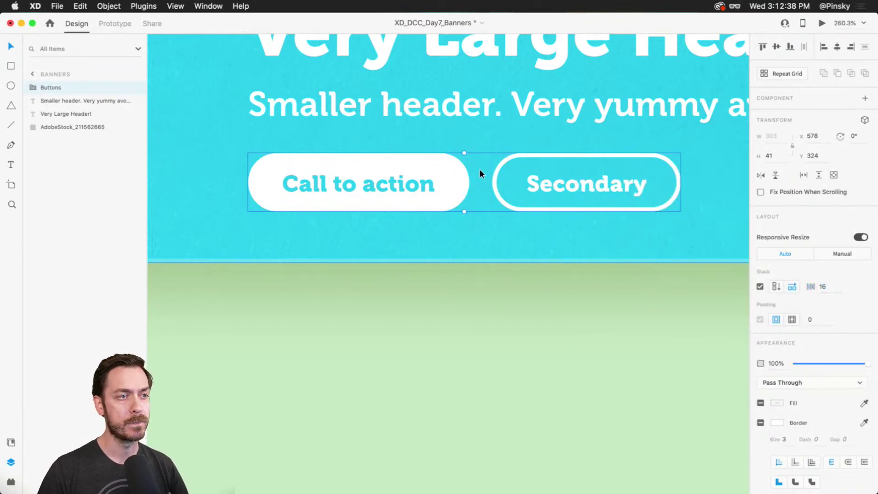
- Try adjusting the gap between the stacked buttons, undo it, and try moving the Secondary button within the stack
drag(478, 176, 505, 190)
key(super+z)
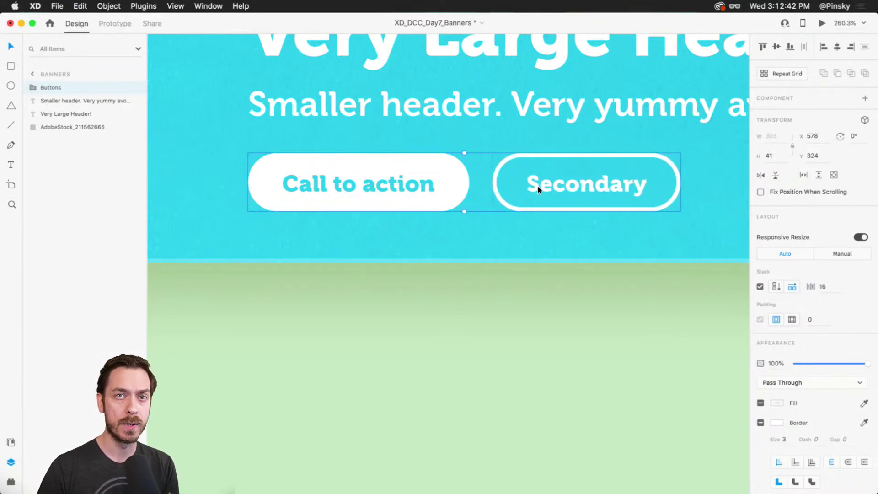
double_click(544, 183)
drag(572, 190, 530, 191)
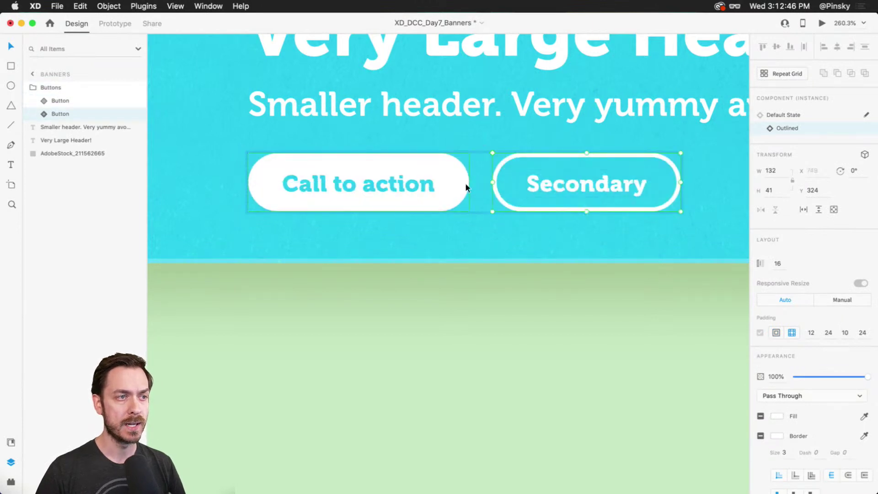
- Set the main button's left and right padding to 32, let it snap back into the stack, and reselect the Buttons group
click(416, 174)
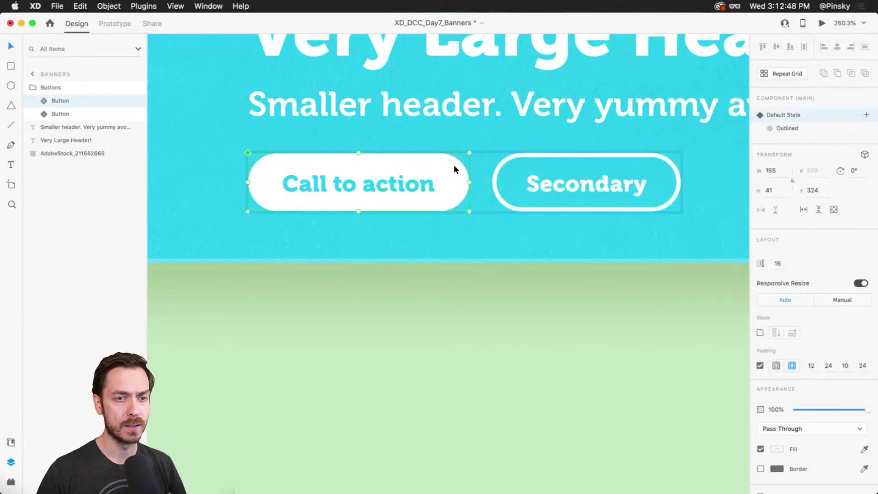
click(828, 366)
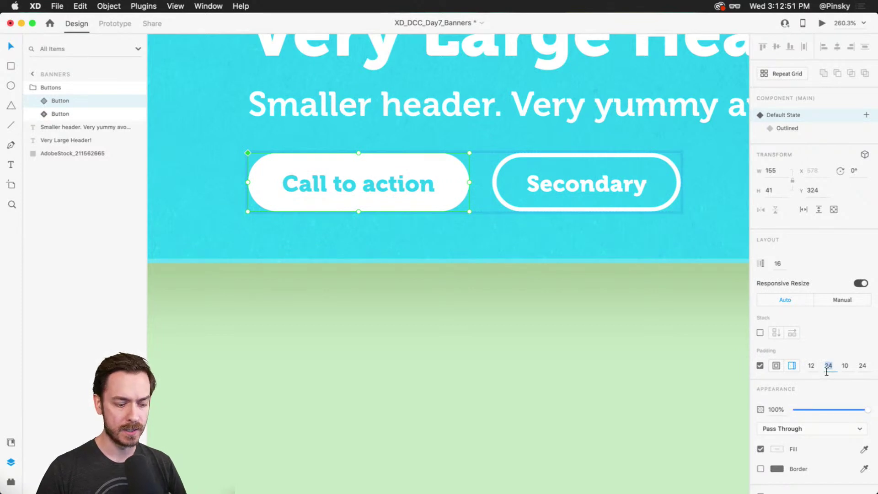
text(32)
click(859, 366)
text(32)
key(Tab)
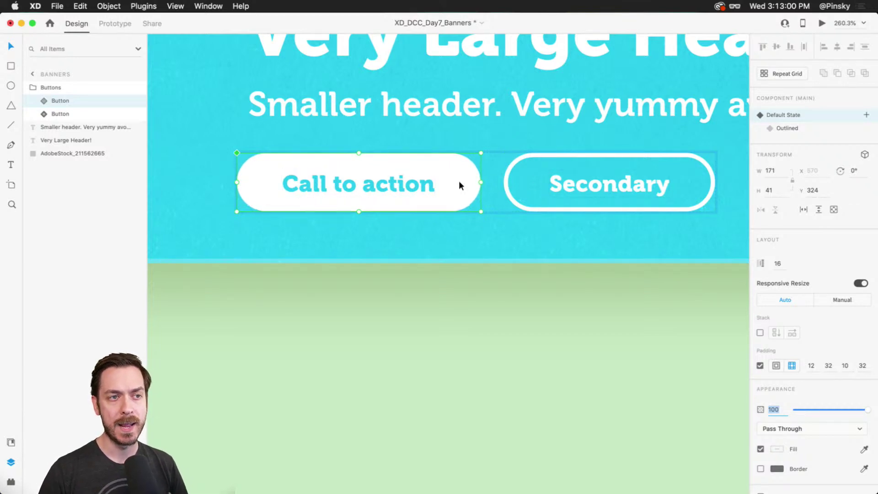
click(368, 182)
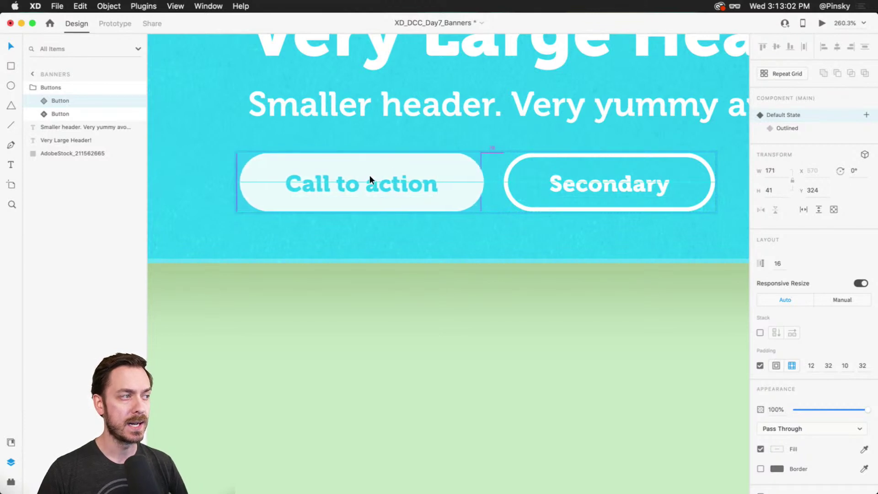
key(Escape)
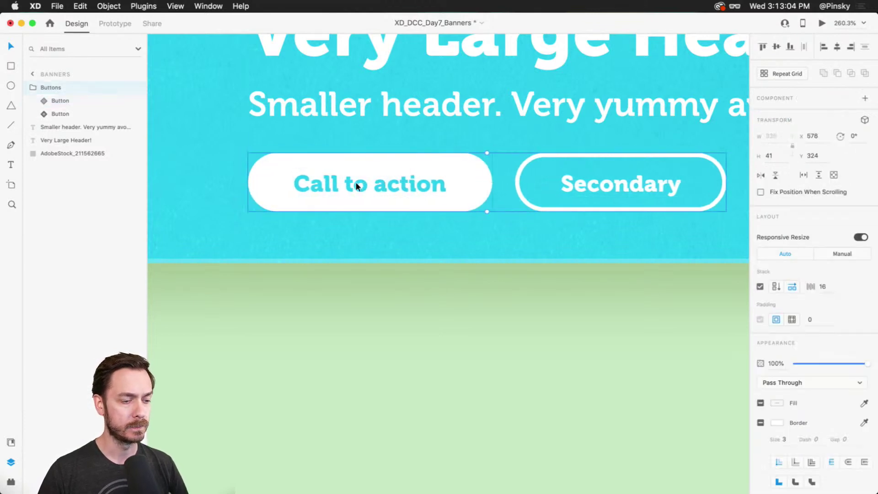
- Preview the banner with the wider buttons, and close the preview
key(super+Return)
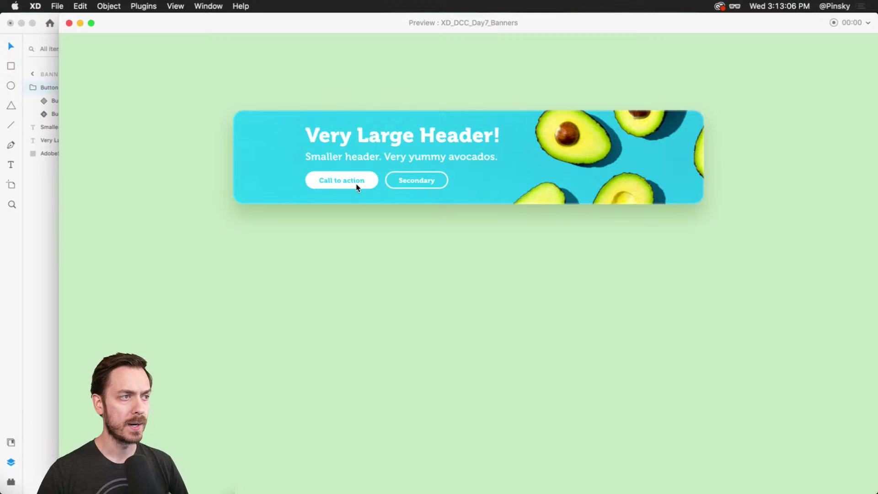
key(super+w)
- Group the large header, smaller header and Buttons group together, and name the new group "Info"
scroll(417, 170, up, 5)
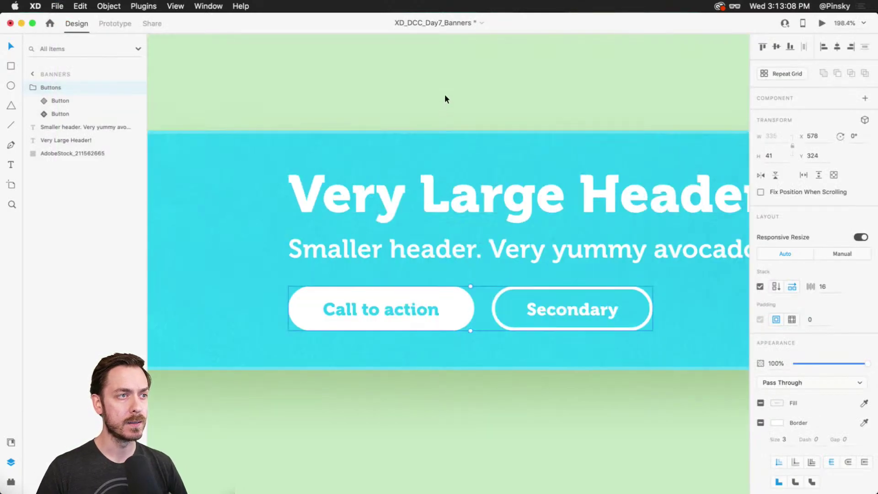
click(463, 237)
click(467, 195)
drag(460, 259, 441, 213)
shift+click(435, 162)
drag(436, 166, 437, 172)
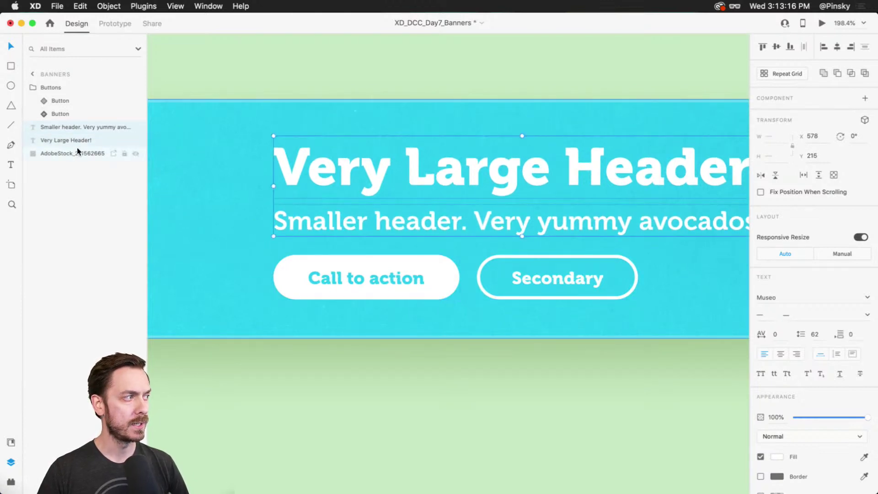
shift+click(70, 87)
key(super+g)
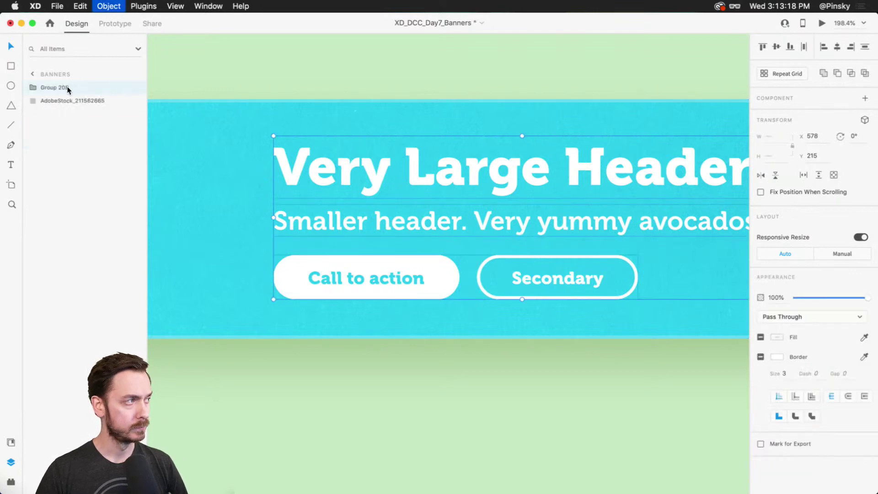
double_click(57, 87)
text(In)
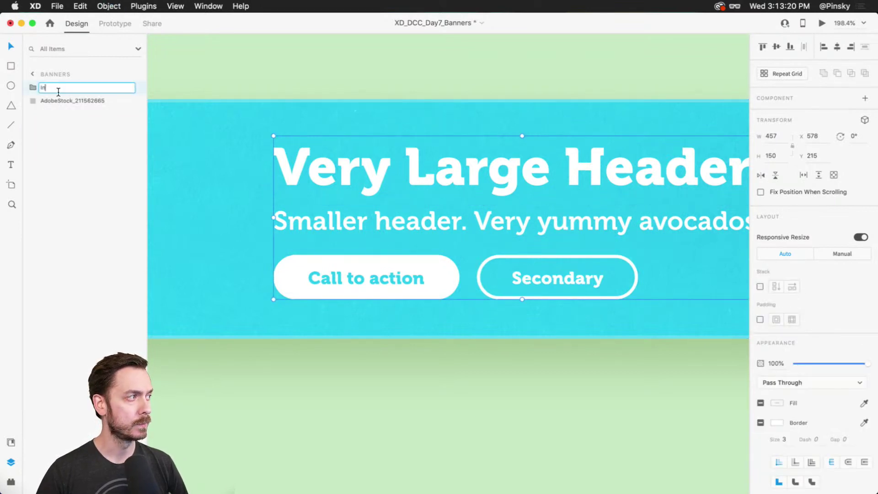
text(fo)
key(Return)
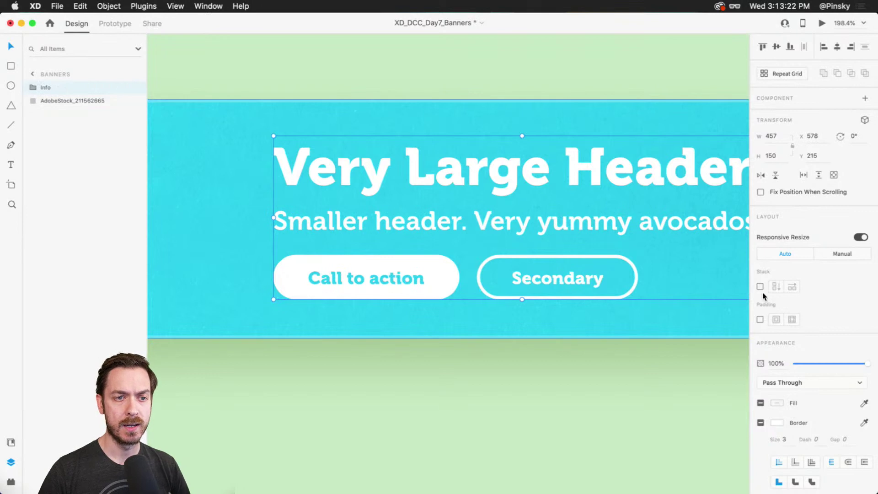
- Stack the Info group's contents vertically, try reordering the subheader and buttons, and undo the last reordering
double_click(492, 225)
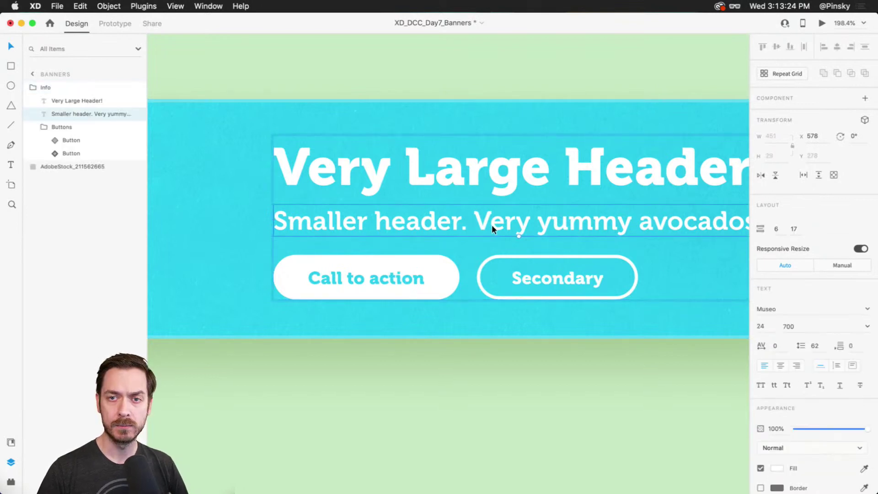
mouse_move(492, 224)
mouse_down()
mouse_move(490, 173)
mouse_move(504, 220)
mouse_up()
drag(522, 276, 531, 169)
key(super+z)
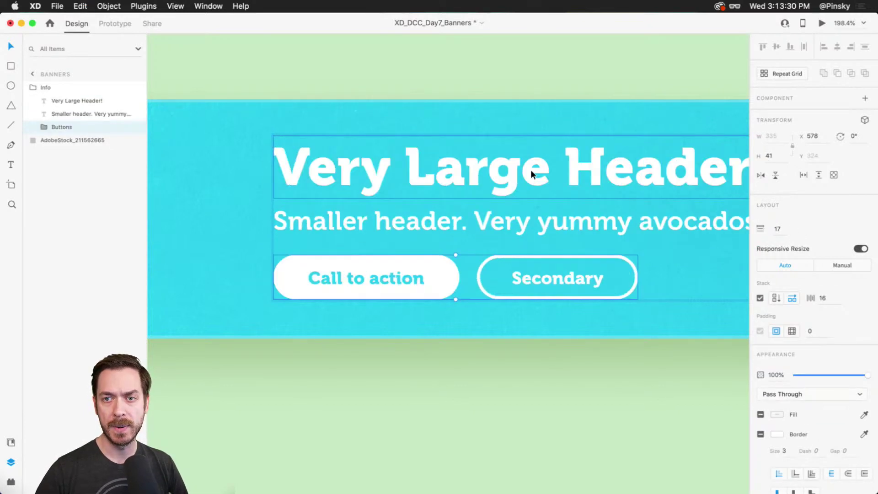
click(552, 220)
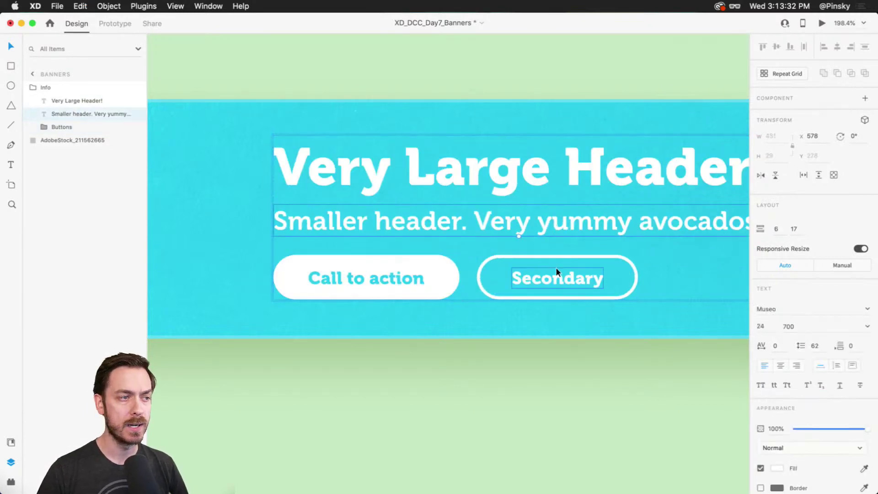
- Group the Info group with the avocado background image and name the new group "Banner"
scroll(556, 267, down, 5)
click(550, 350)
scroll(519, 324, right, 3)
scroll(519, 324, down, 1)
scroll(519, 317, down, 1)
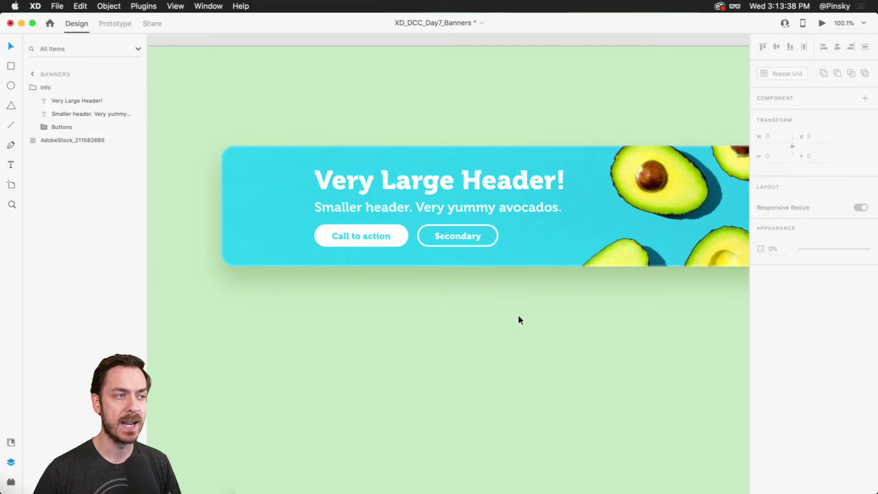
scroll(523, 317, down, 3)
scroll(487, 297, right, 2)
scroll(487, 296, down, 2)
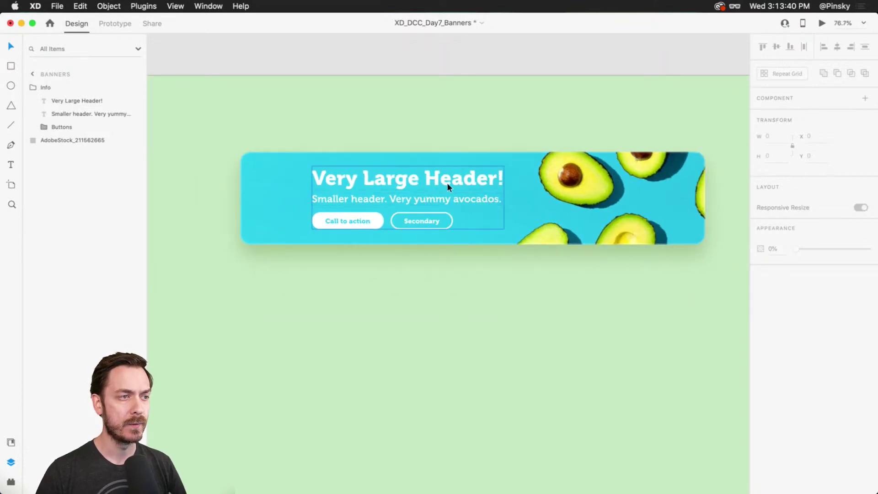
click(396, 172)
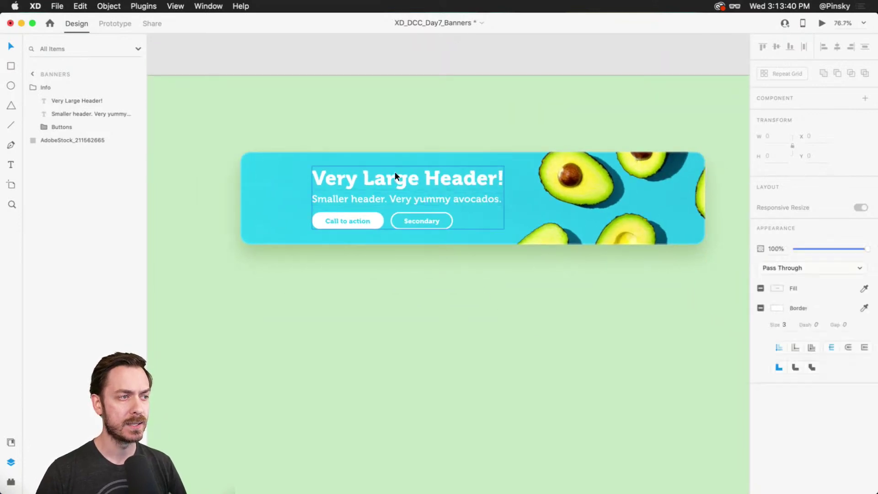
click(588, 232)
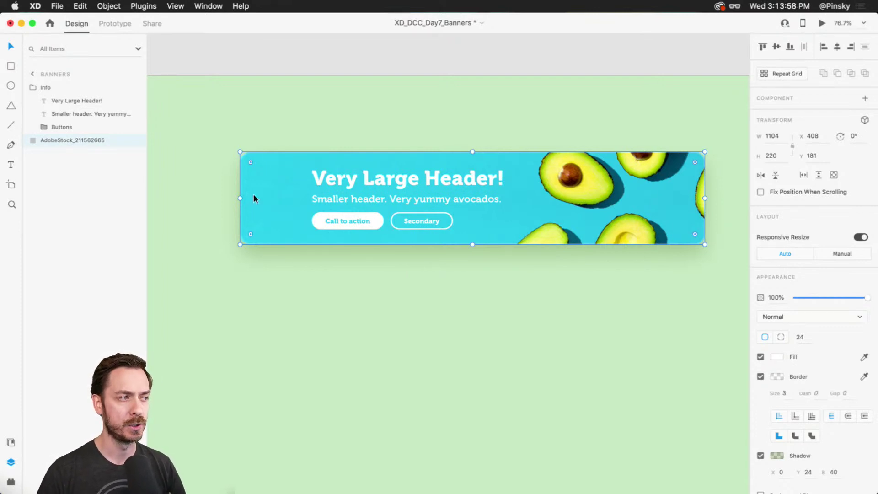
drag(306, 118, 538, 274)
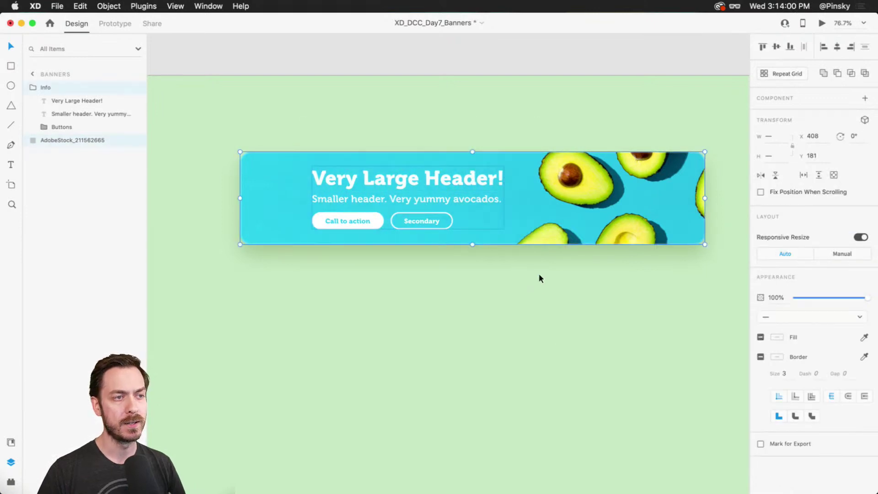
mouse_move(510, 211)
mouse_down()
mouse_move(509, 252)
mouse_move(509, 210)
mouse_up()
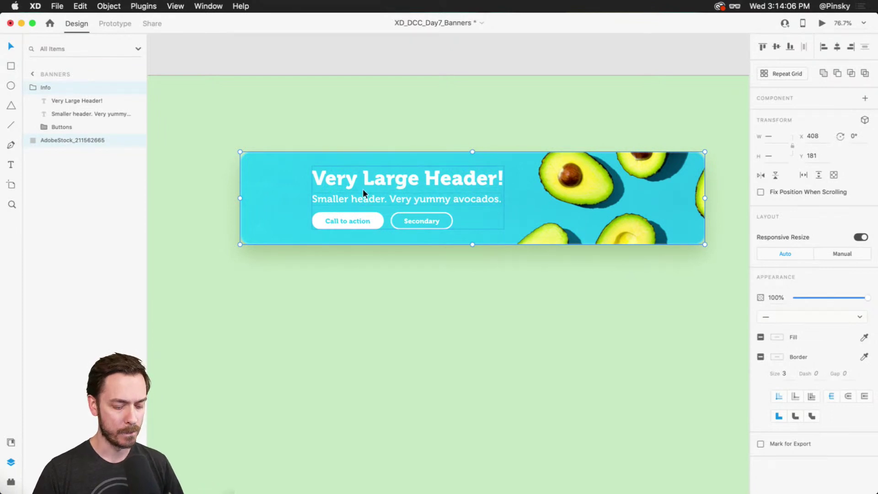
key(super+g)
double_click(48, 86)
text(B)
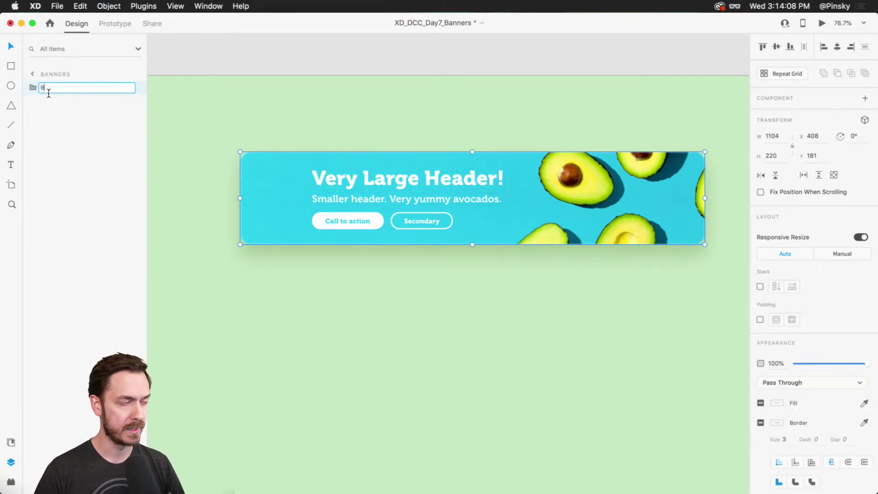
text(anner)
key(Return)
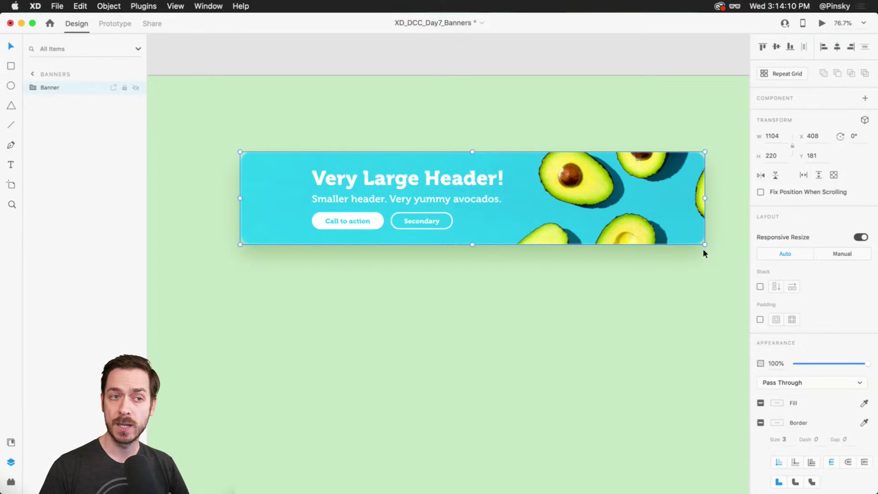
- Enable padding on the Banner group and reduce its left padding to 58
click(760, 319)
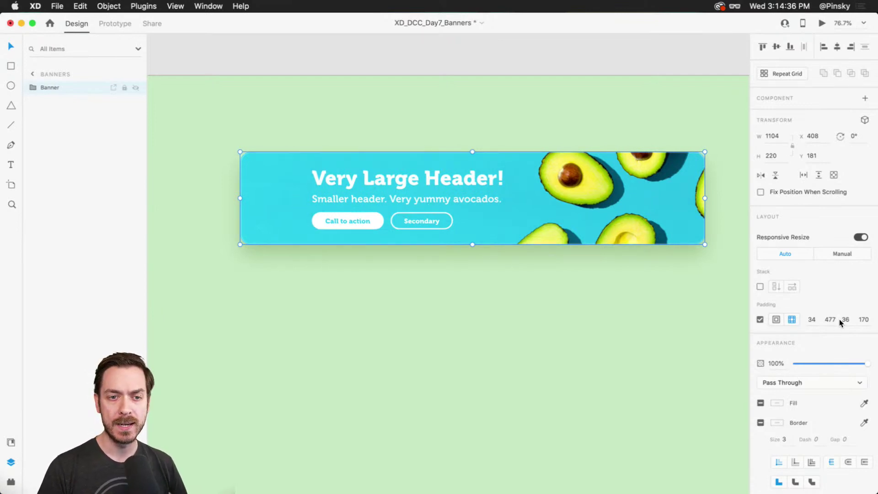
click(868, 322)
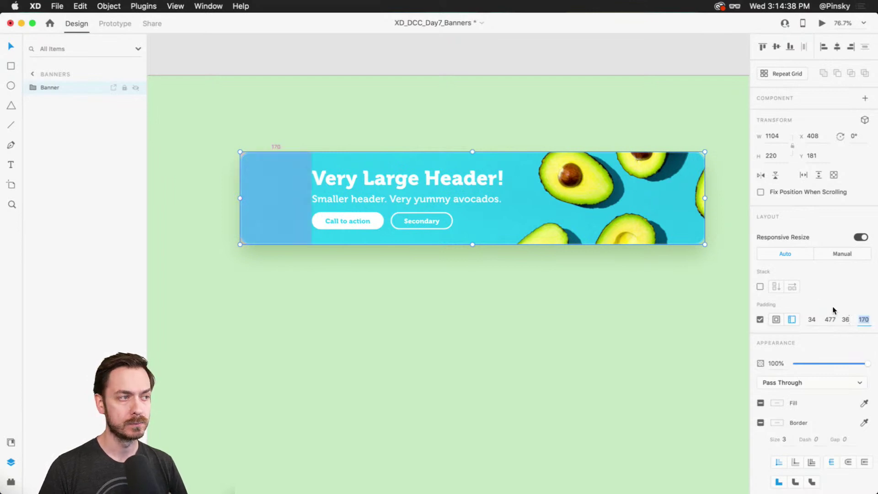
click(277, 179)
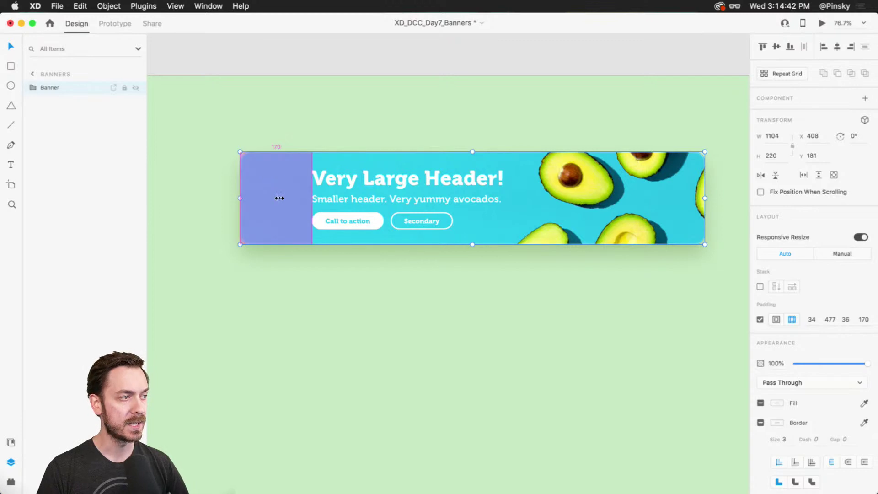
drag(284, 197, 325, 196)
click(396, 285)
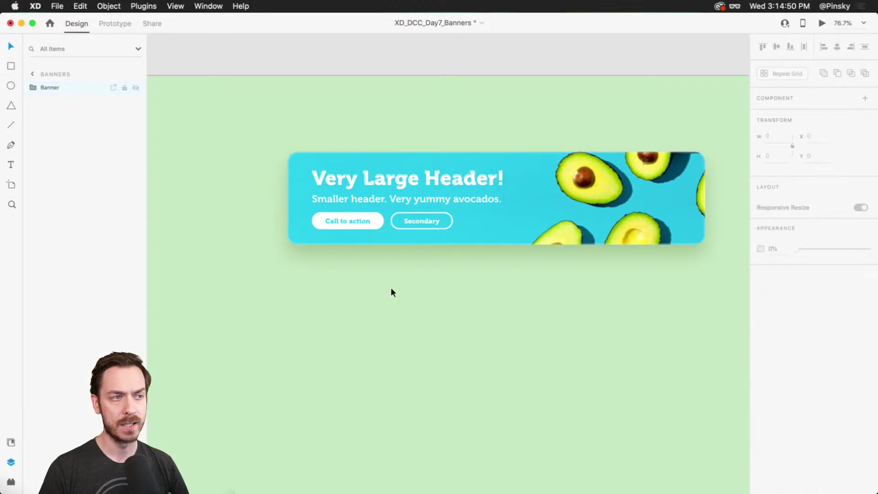
- Duplicate the smaller header five times inside the Banner's Info stack to test how the padded background adapts
click(384, 188)
scroll(431, 201, right, 2)
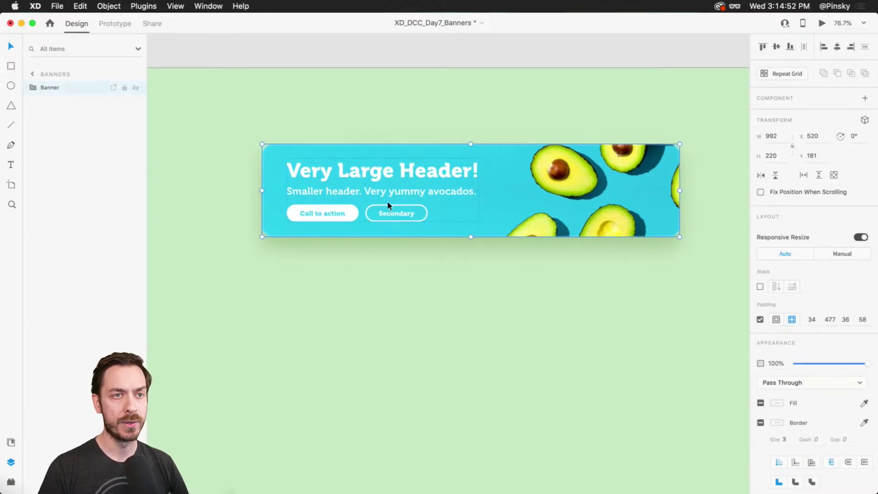
scroll(388, 205, up, 3)
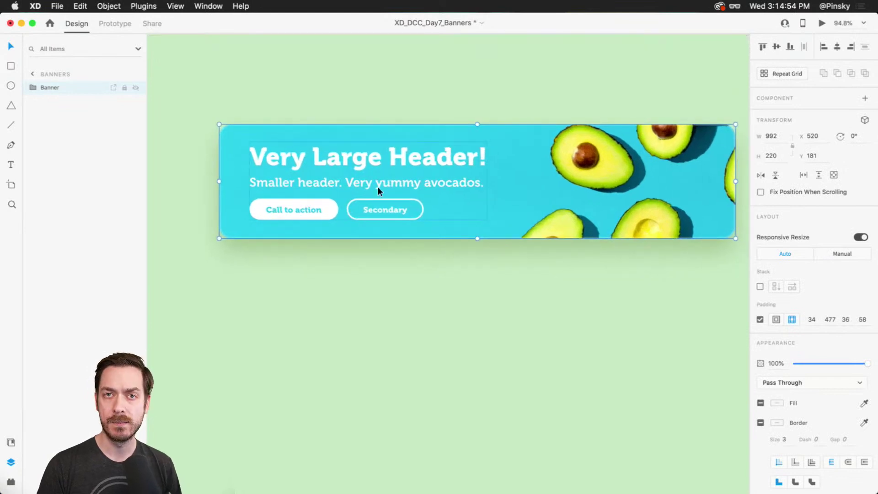
double_click(361, 181)
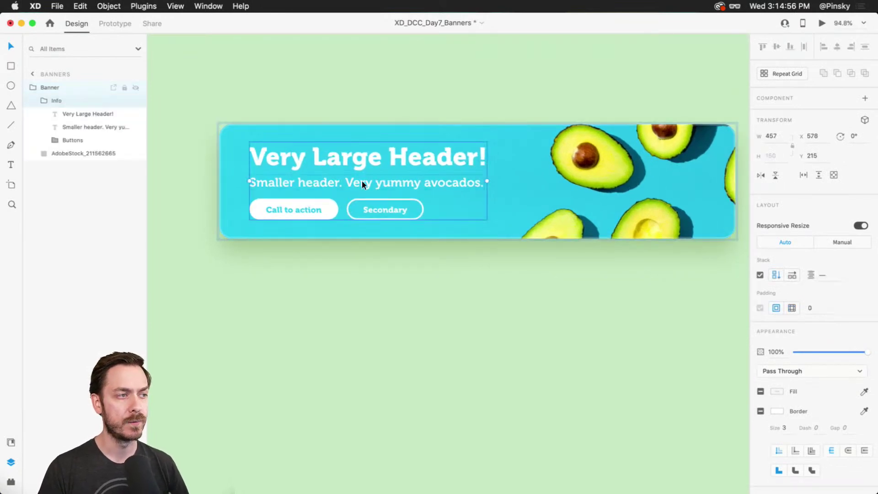
double_click(294, 178)
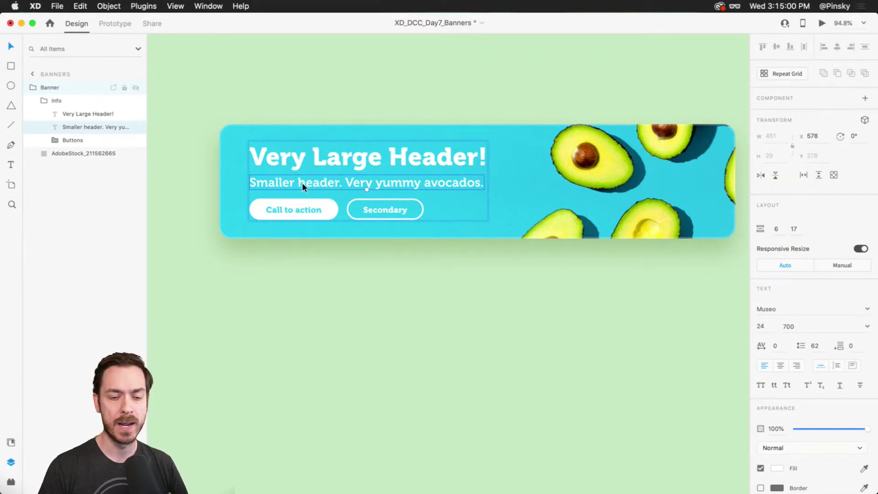
key(super+d)
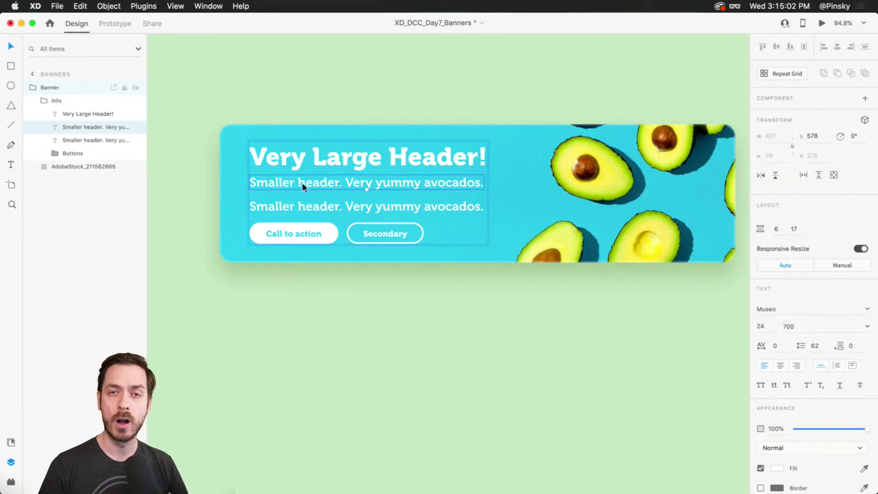
key(super+d)
key(super+d)
key(super+d)
key(super+d)
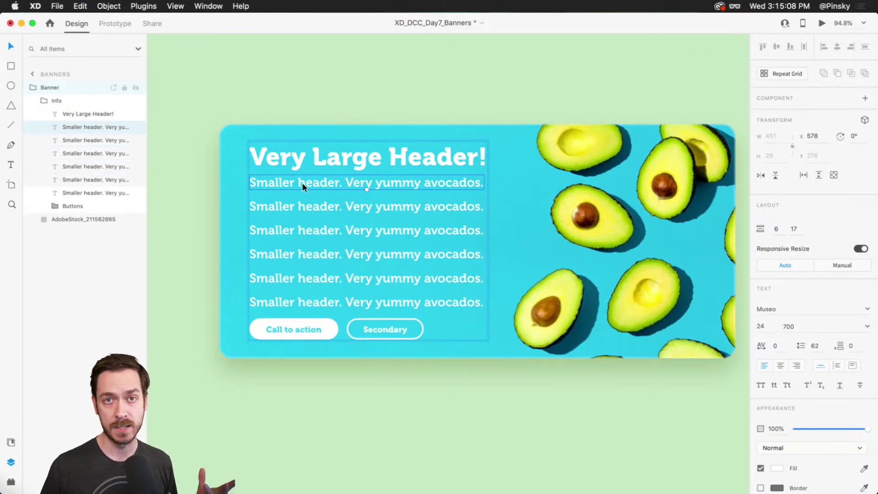
- Undo the five smaller header duplicates and clear the selection
key(super+z)
key(super+z)
key(super+z)
key(super+z)
key(super+z)
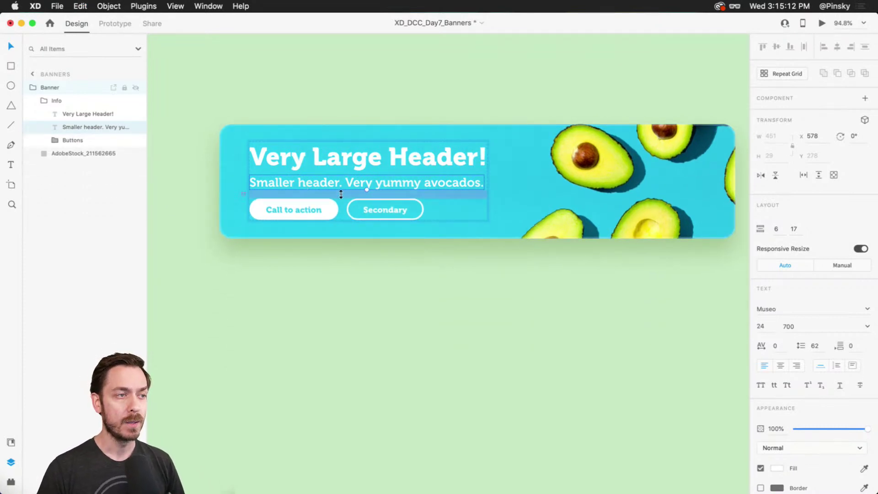
click(538, 287)
- Move the Banner group higher on the artboard, to X 553 and Y 138
scroll(438, 193, down, 2)
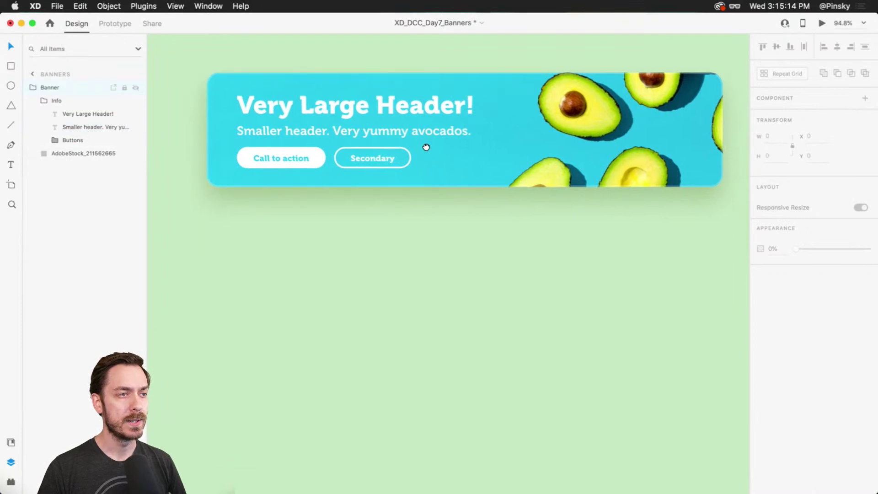
scroll(433, 198, down, 3)
drag(440, 222, 436, 219)
drag(448, 162, 459, 148)
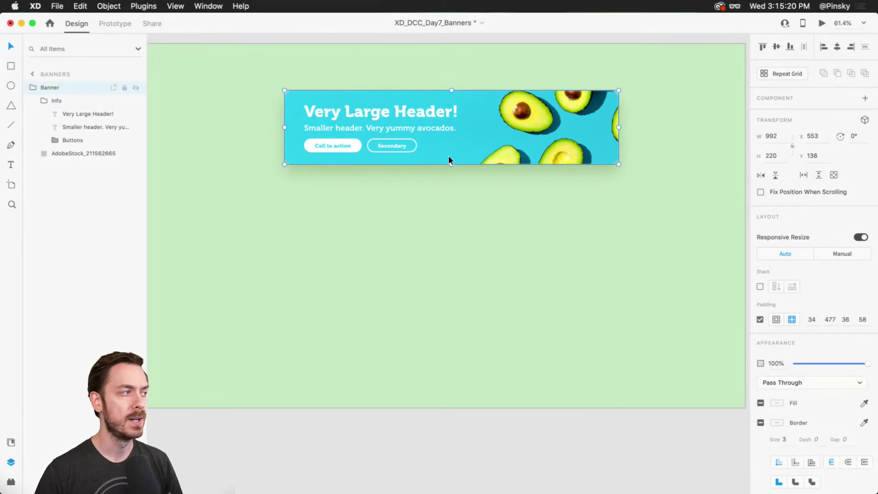
- Duplicate the Banner directly below the original at Y 430, and turn off padding on the copy
drag(449, 155, 462, 247)
scroll(447, 242, up, 3)
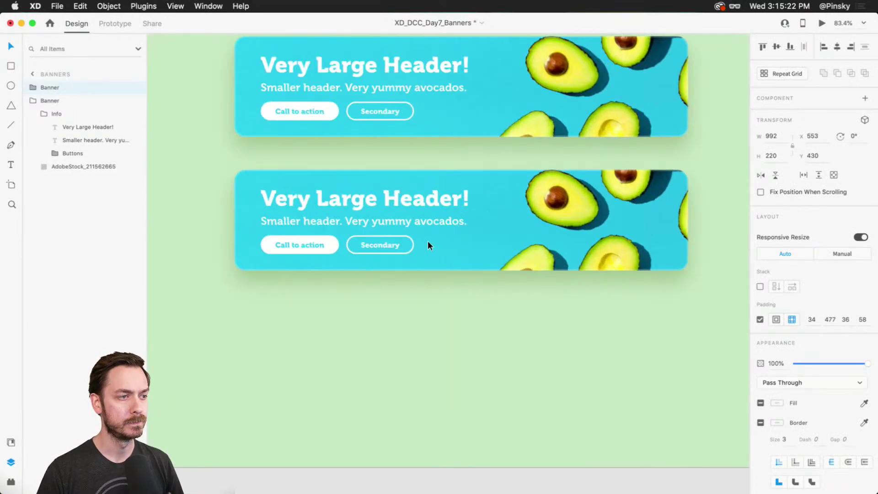
click(760, 319)
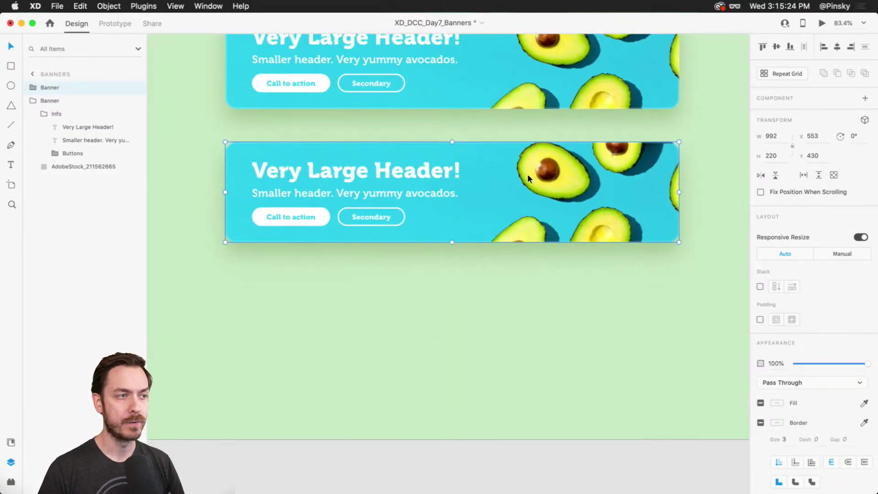
- Switch to the Illustrations document and copy the avocado splash image together with its two separate leaf images
key(super+grave)
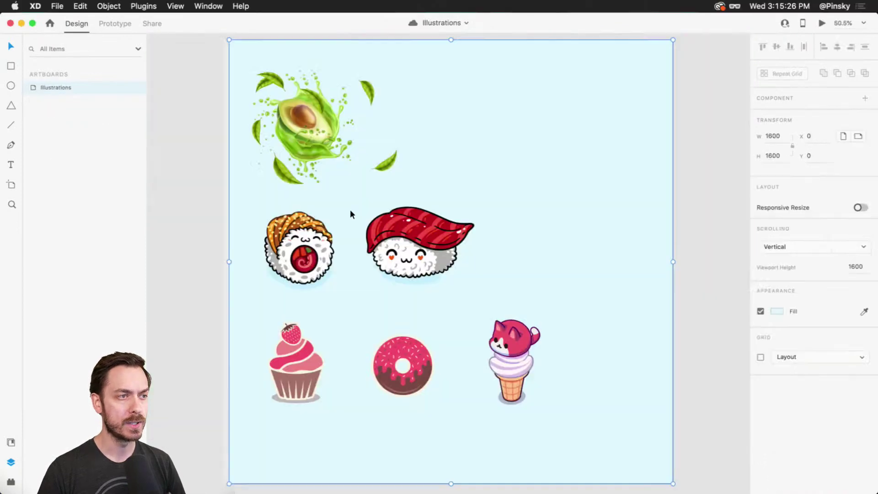
click(342, 112)
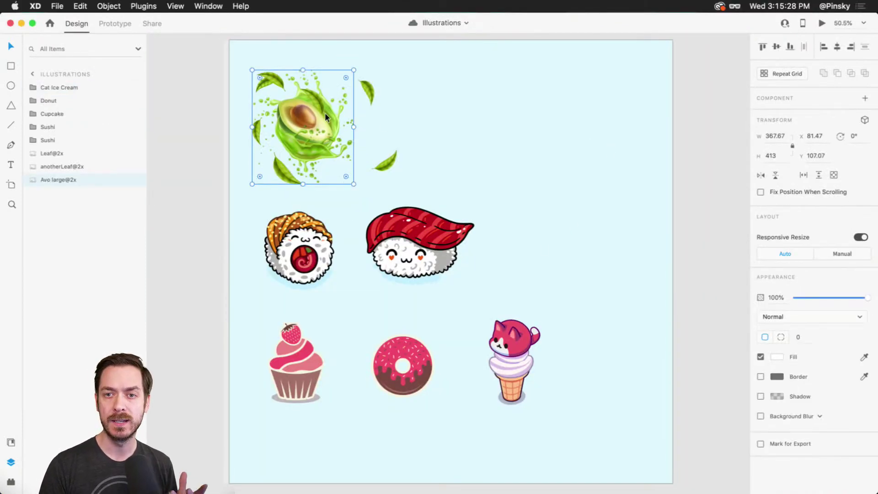
click(510, 146)
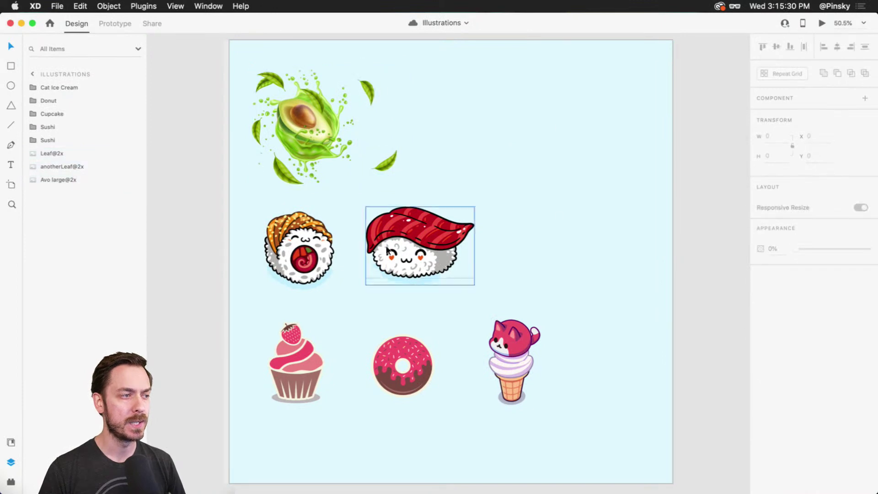
click(293, 108)
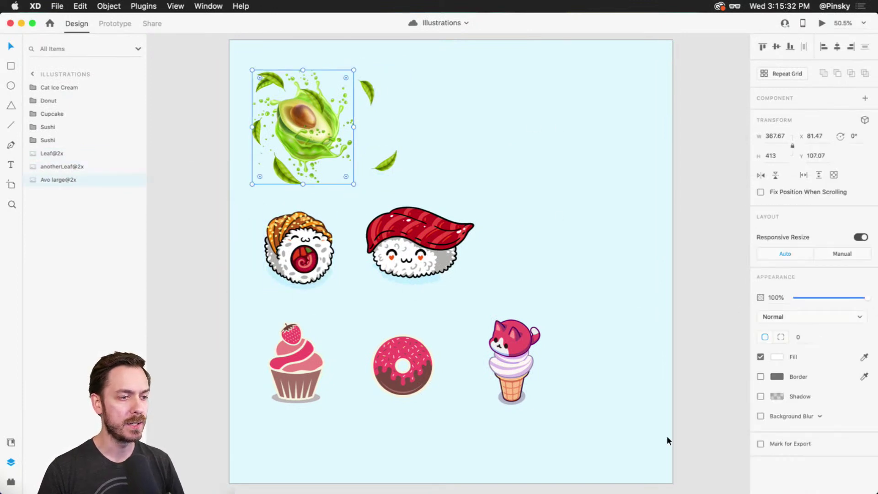
drag(435, 68, 257, 158)
scroll(296, 101, up, 5)
scroll(295, 101, down, 7)
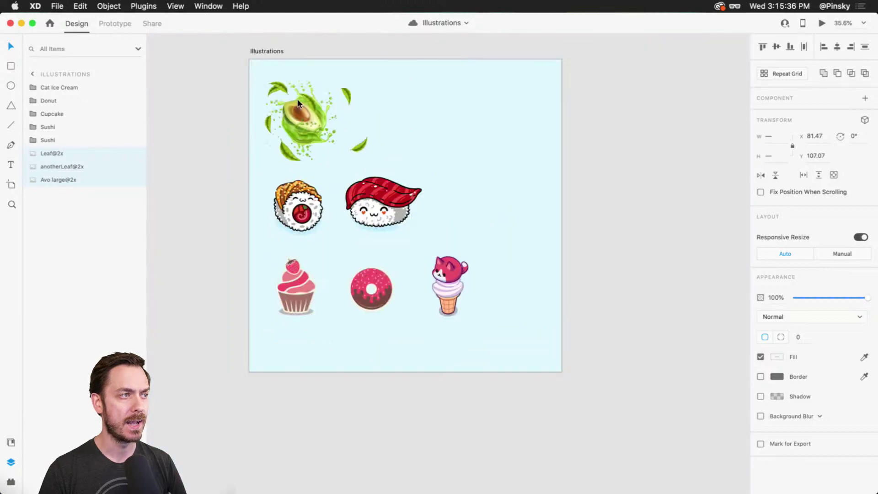
scroll(296, 101, up, 2)
- Return to the XD_DCC_Day7_Banners document and hide the original upper Banner group
key(super+Tab)
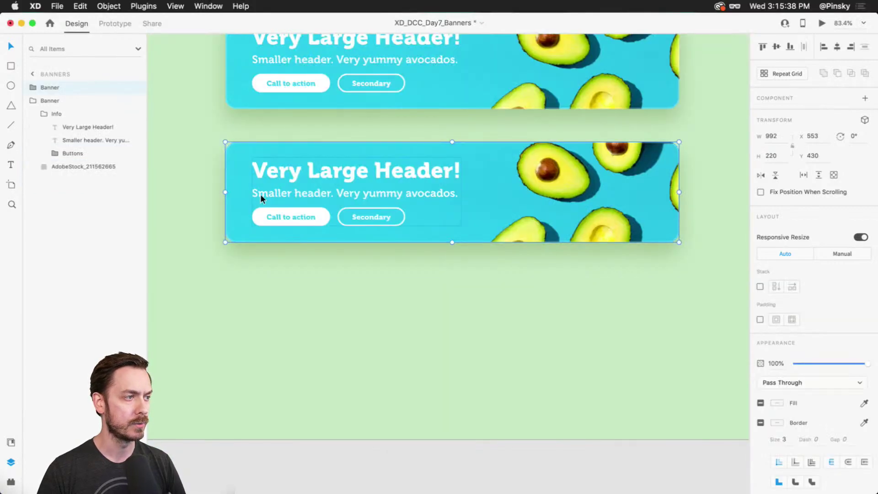
double_click(258, 169)
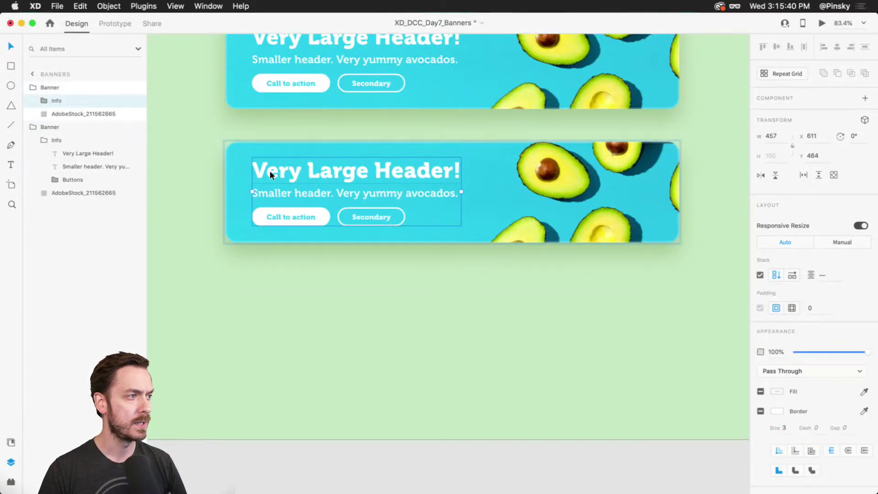
click(242, 97)
click(136, 128)
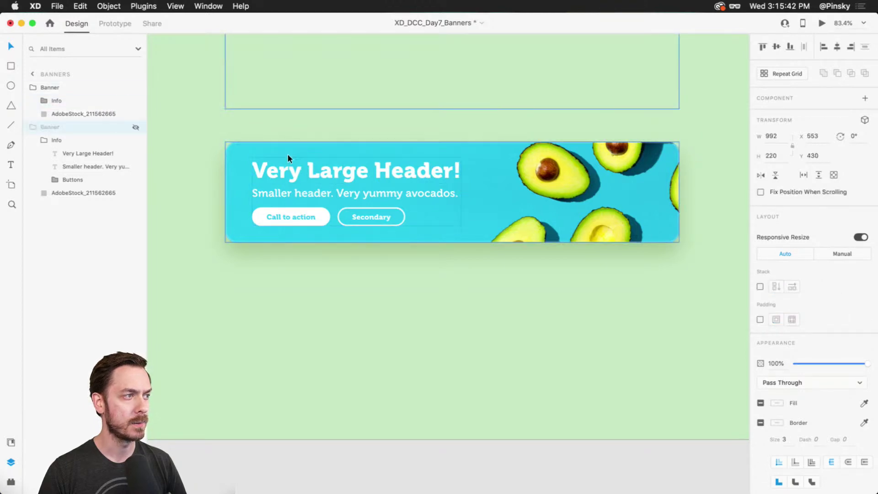
- Paste the copied avocado and leaf images inside the lower Banner group
click(280, 163)
double_click(281, 163)
key(super+v)
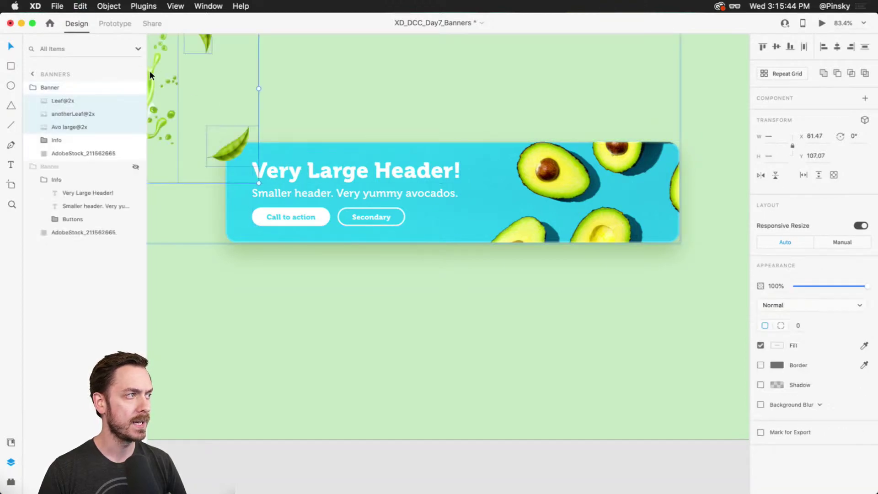
- Move the avocado and leaf images over the left end of the lower banner and scale them down, to about X 461, Y 340
drag(157, 84, 269, 145)
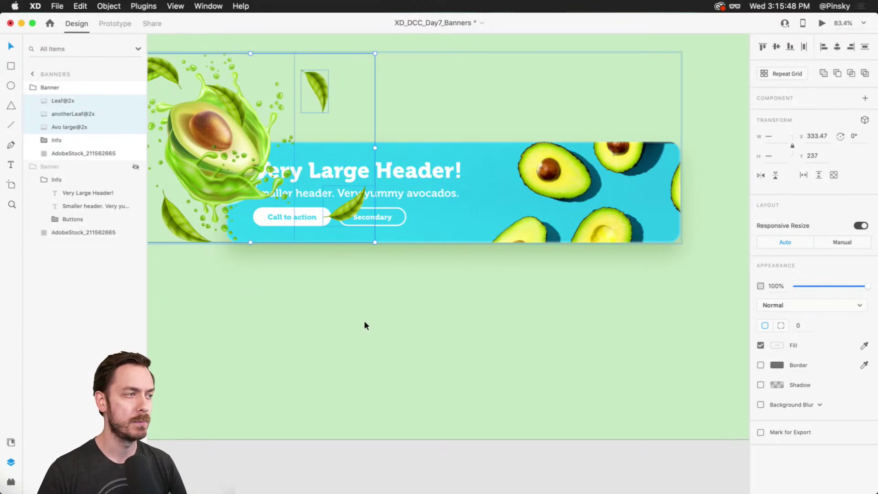
drag(236, 157, 276, 191)
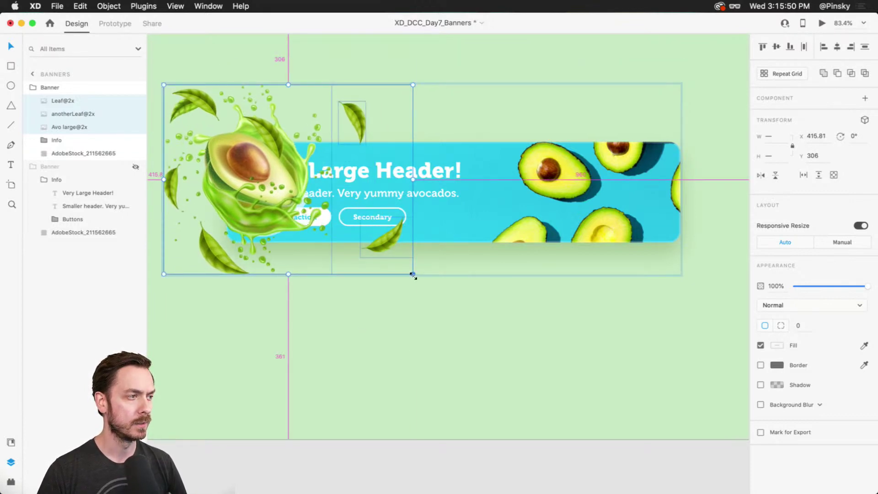
drag(410, 275, 392, 260)
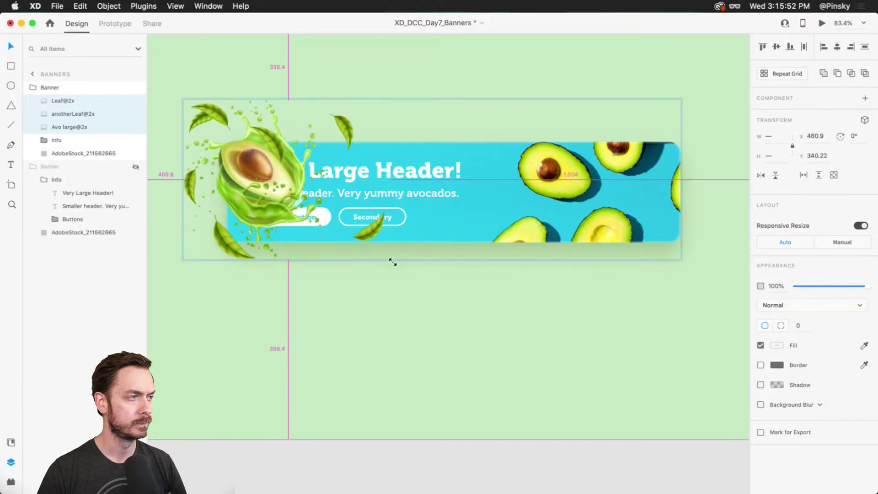
- Place the avocado splash over the banner's left edge and move the lower leaf beside its bottom-left corner
click(415, 310)
click(250, 181)
drag(251, 181, 341, 173)
drag(343, 172, 270, 182)
drag(442, 213, 341, 238)
- Move the small upper leaf to the banner's top-right corner, to about X 1464, Y 399
drag(426, 117, 350, 133)
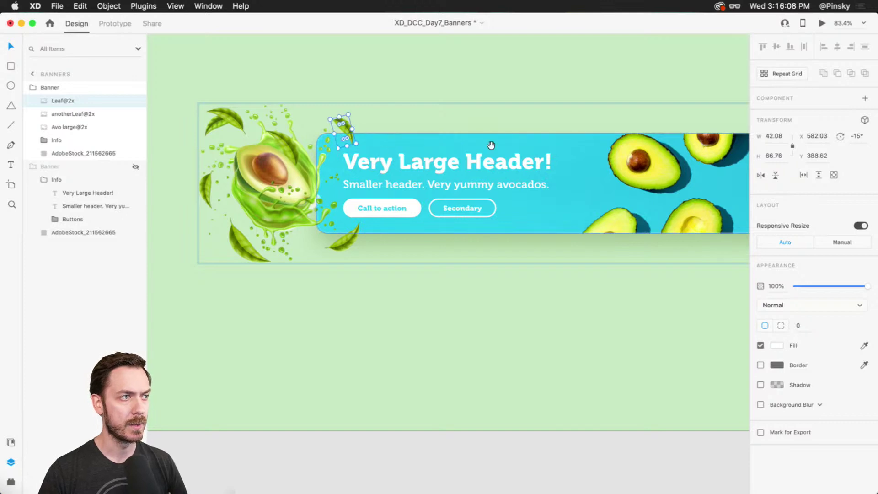
scroll(349, 133, right, 4)
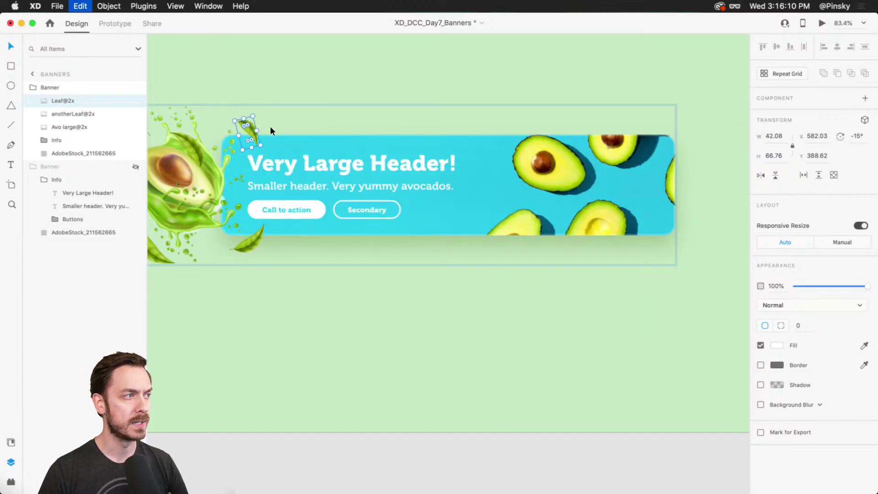
drag(249, 128, 651, 138)
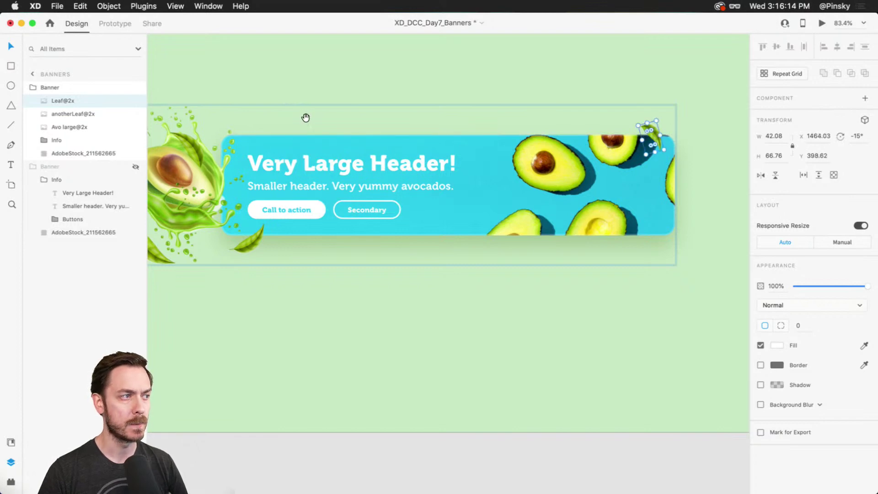
- Extend the banner's background rectangle leftward behind the avocado splash to a width of about 1133
drag(303, 118, 397, 111)
click(580, 149)
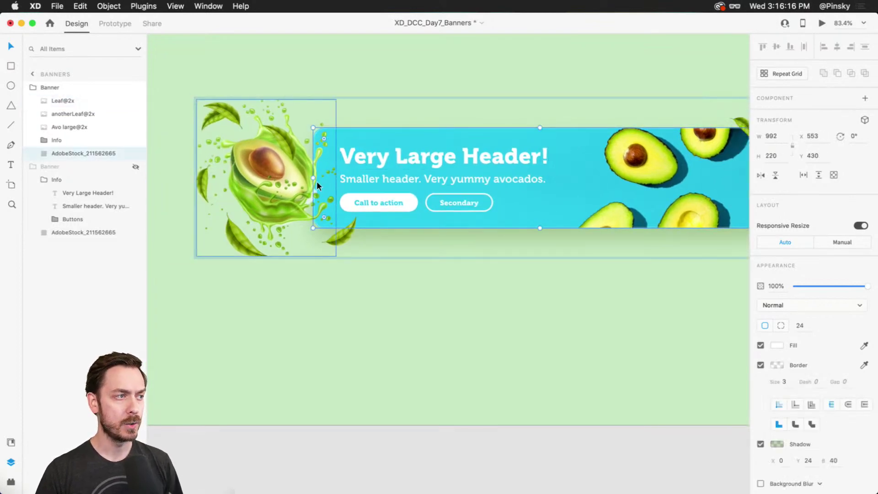
drag(313, 178, 248, 168)
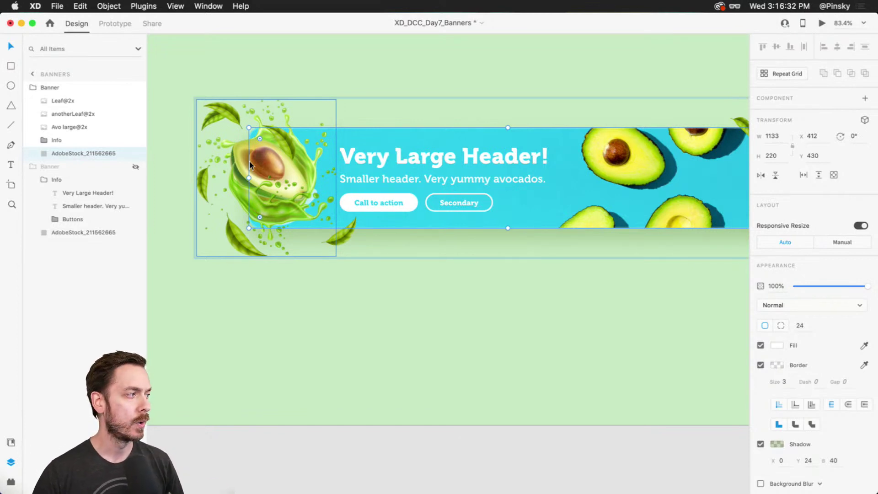
- Group the avocado splash, both leaves and the AdobeStock background image, and name the group Background
click(72, 102)
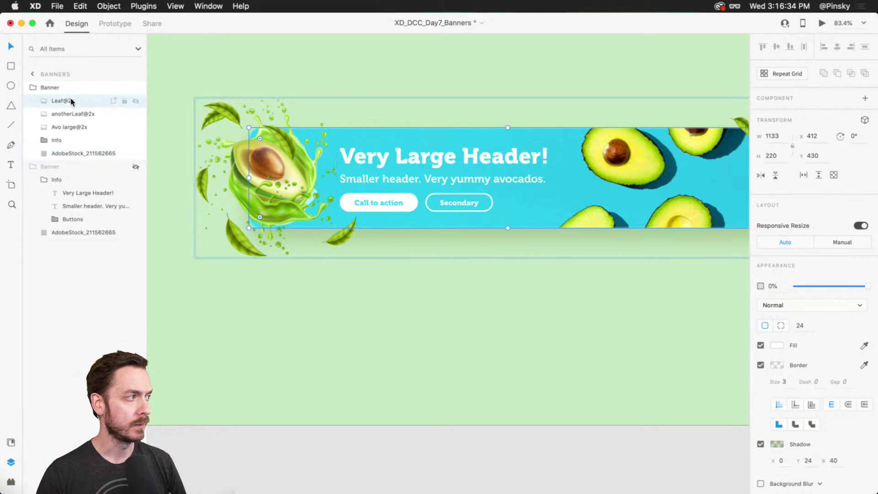
shift+click(78, 126)
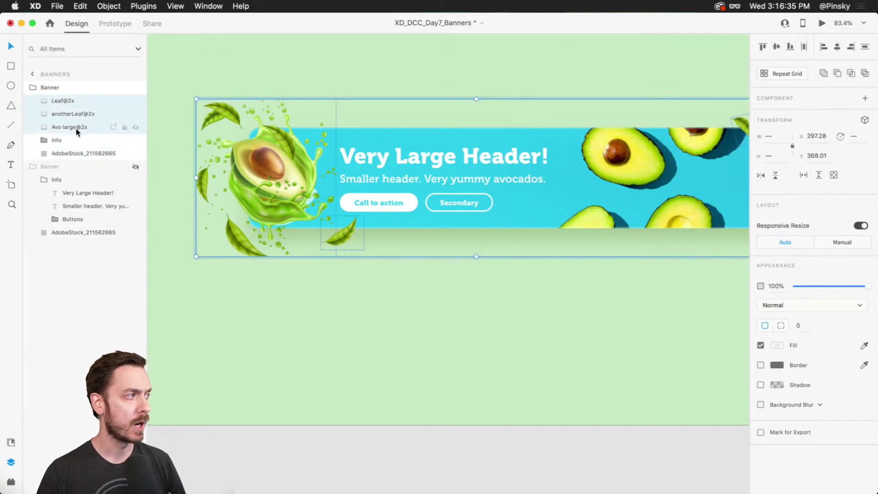
shift+click(71, 153)
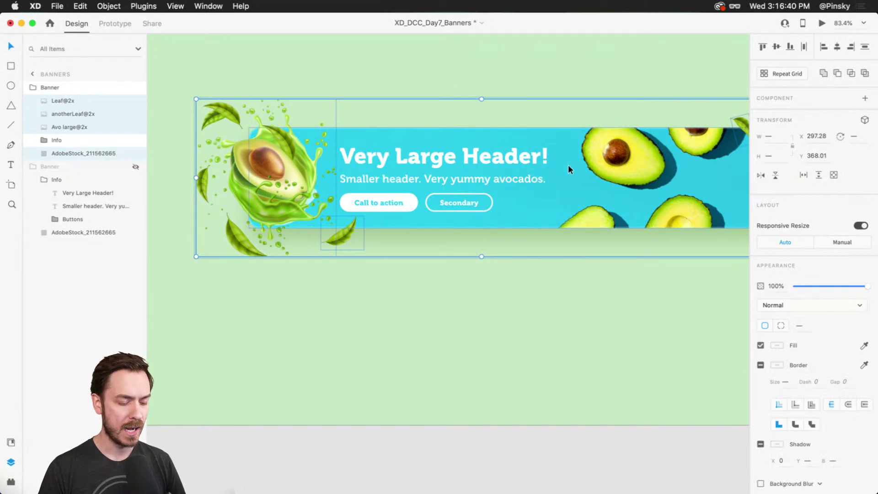
key(super+g)
double_click(66, 101)
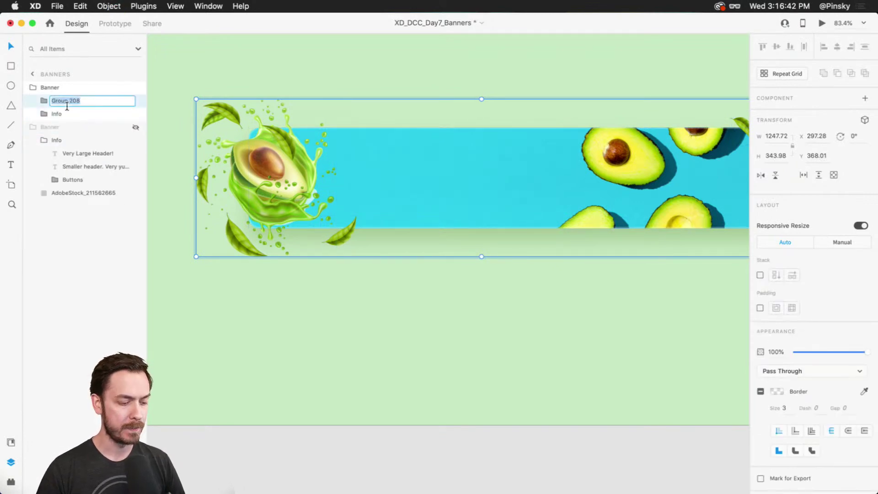
text(Background)
key(Return)
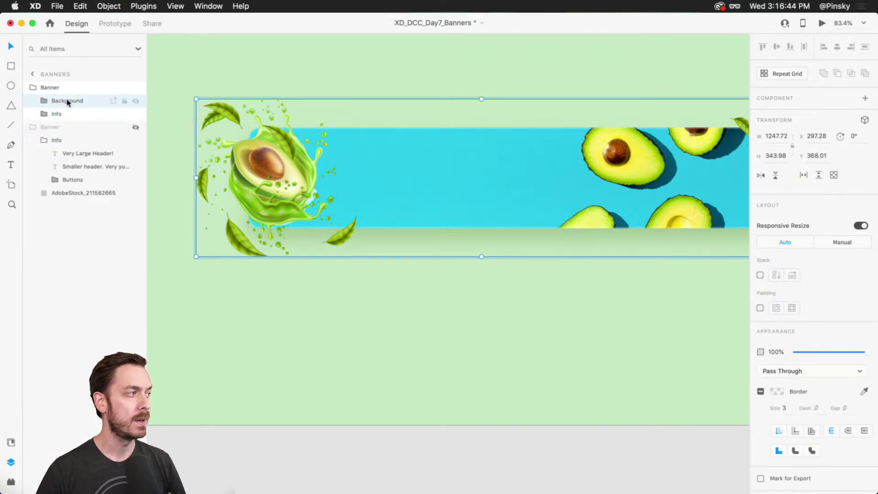
- Send the Background group behind the Info group within the Banner
key(super+bracketleft)
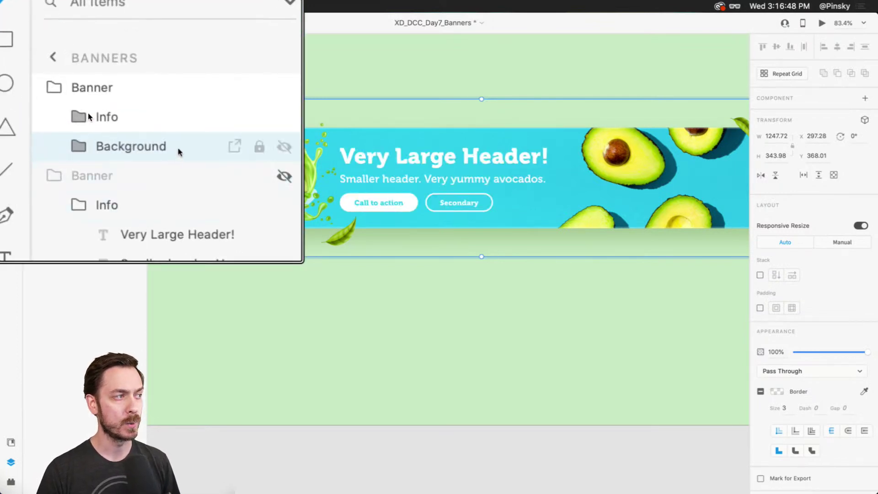
click(169, 123)
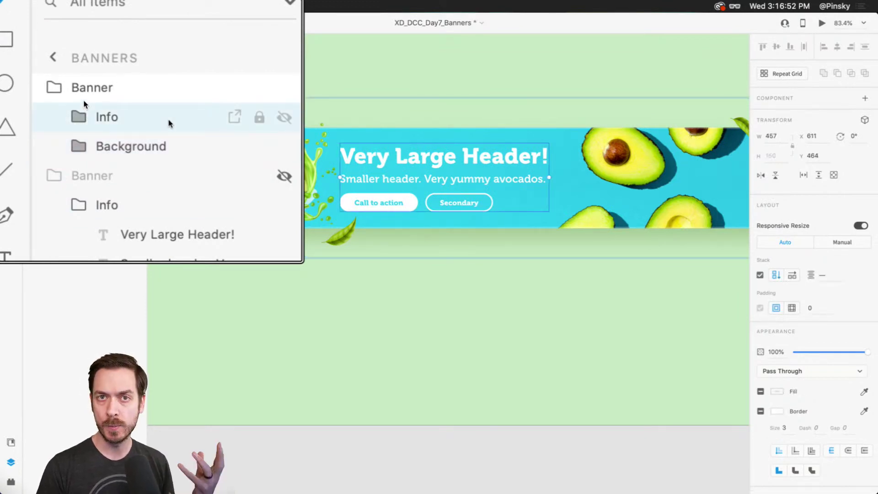
click(171, 146)
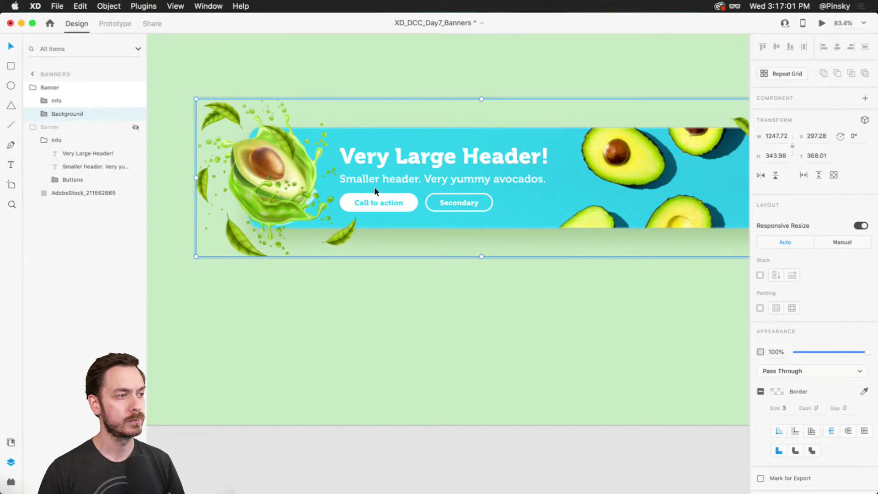
- Turn on padding for the visible Banner group
scroll(375, 191, right, 2)
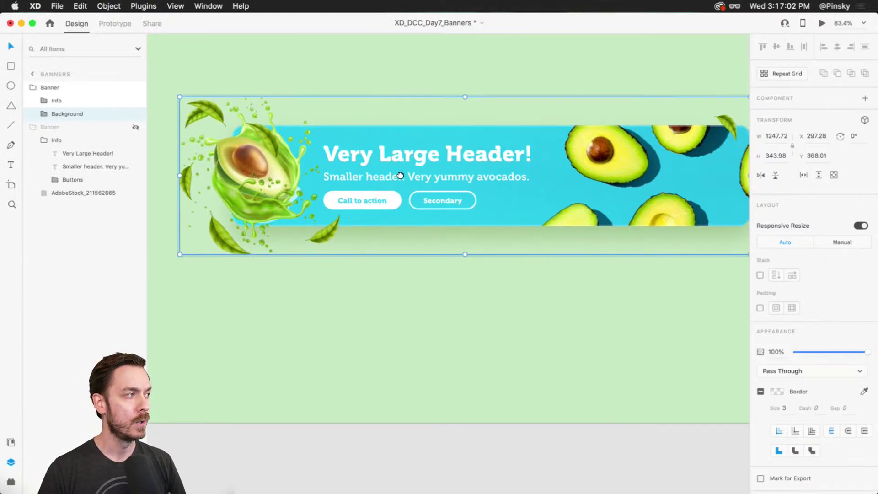
click(64, 88)
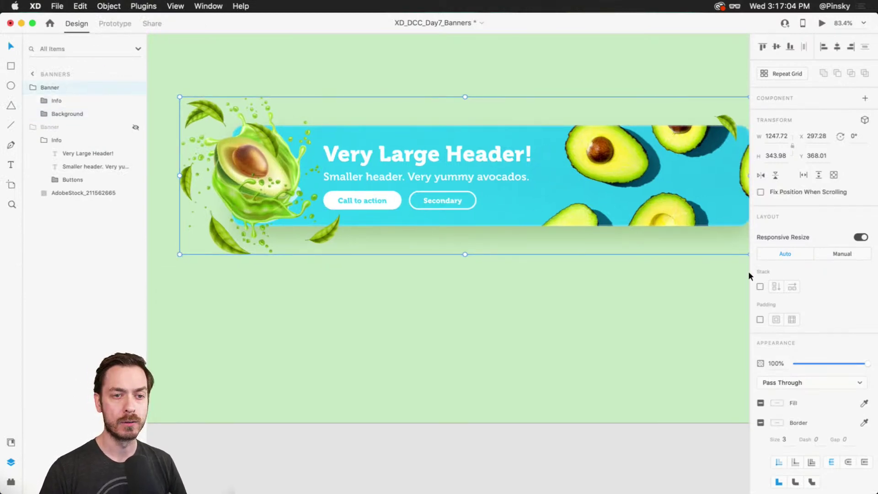
click(761, 320)
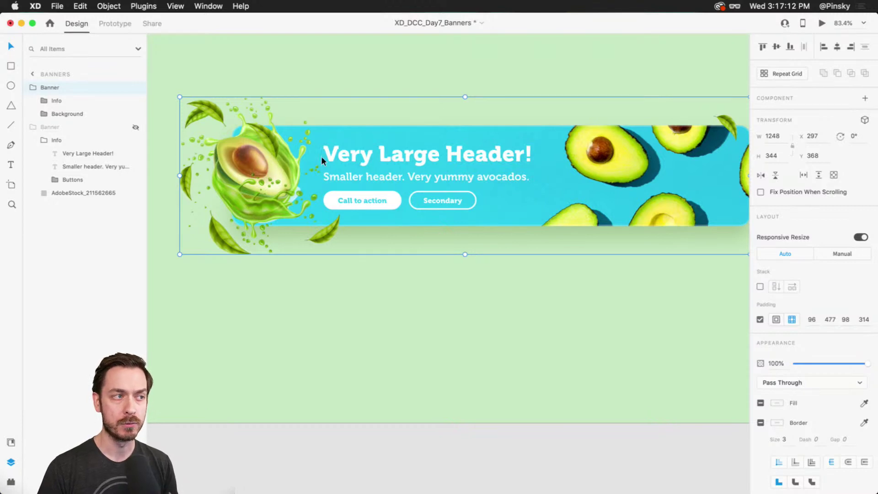
- Duplicate the smaller header three times in the Info group to test the padding, and undo the duplicates
double_click(412, 158)
double_click(401, 170)
key(super+d)
key(super+d)
key(super+d)
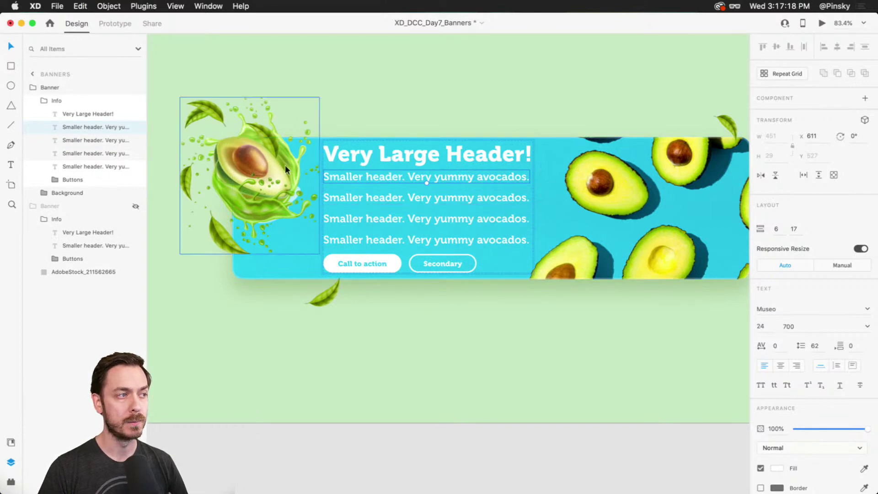
key(super+z)
key(super+z)
key(super+z)
- Switch the avocado splash image inside the Background group to manual responsive resize
click(273, 158)
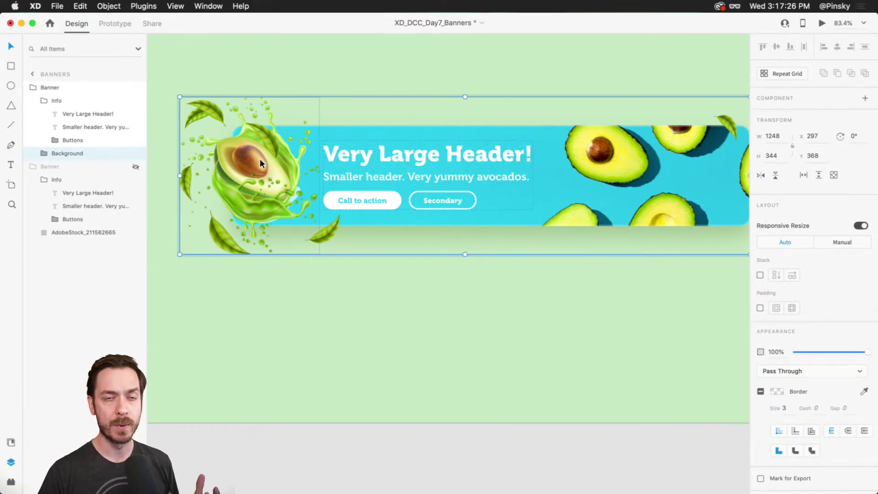
double_click(260, 159)
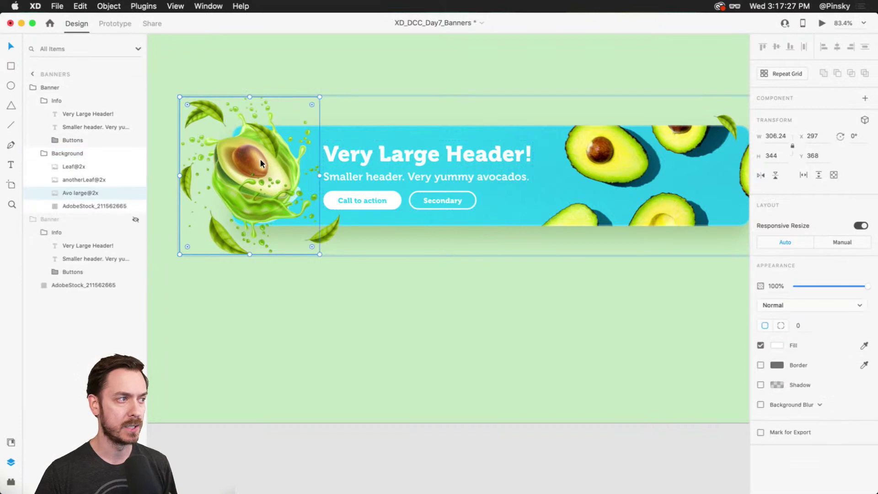
click(69, 193)
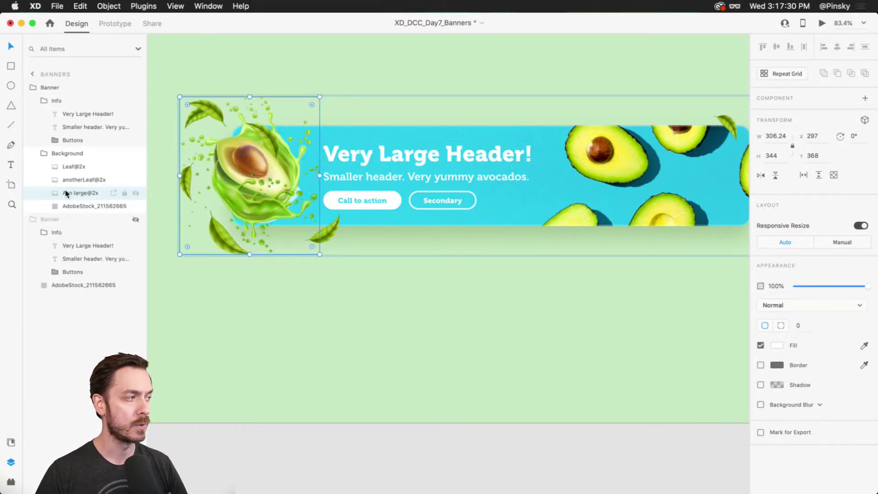
click(853, 245)
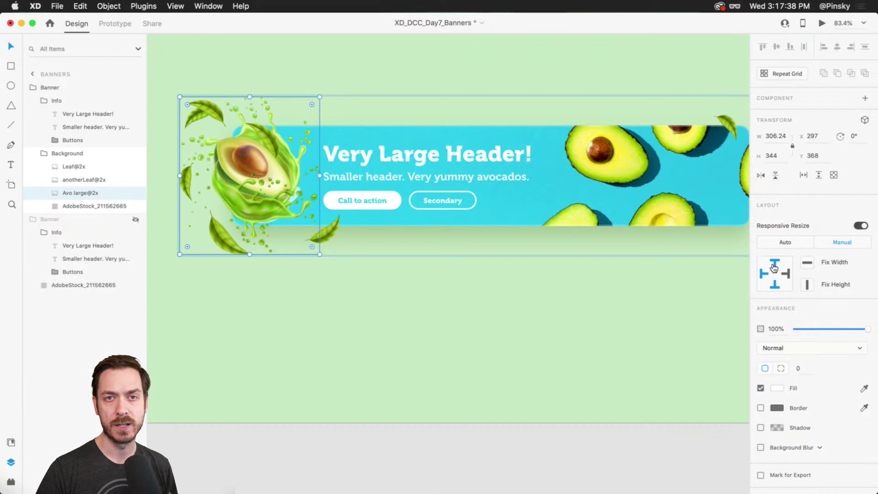
- Duplicate the smaller header once to test the avocado's manual resize setting, and undo the duplicate
double_click(417, 173)
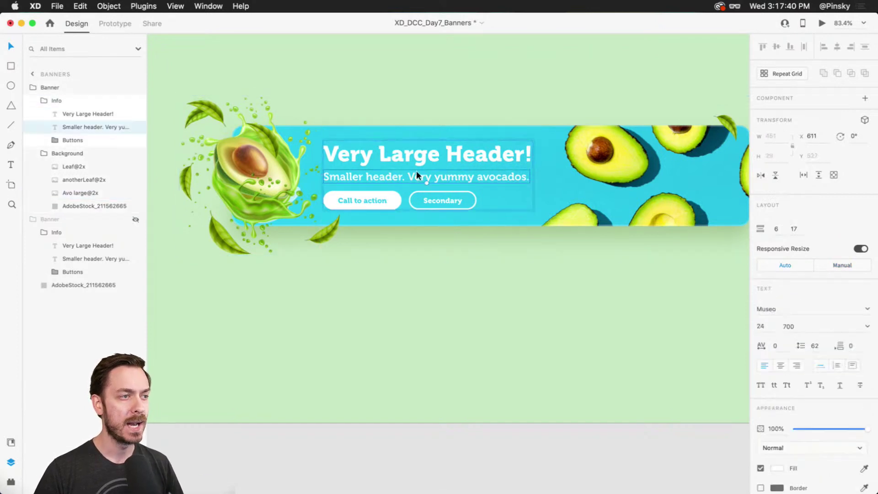
key(super+d)
key(super+z)
- Switch the Background group's responsive resize to manual
click(270, 161)
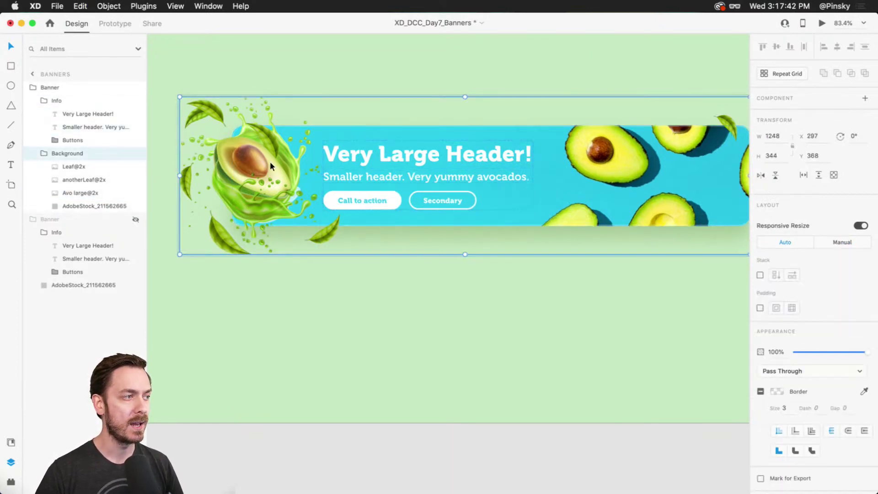
double_click(266, 162)
click(91, 154)
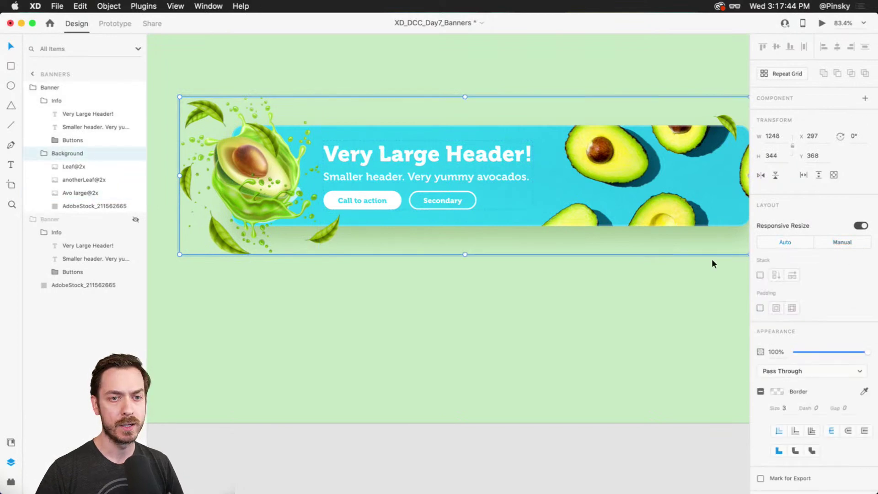
click(847, 245)
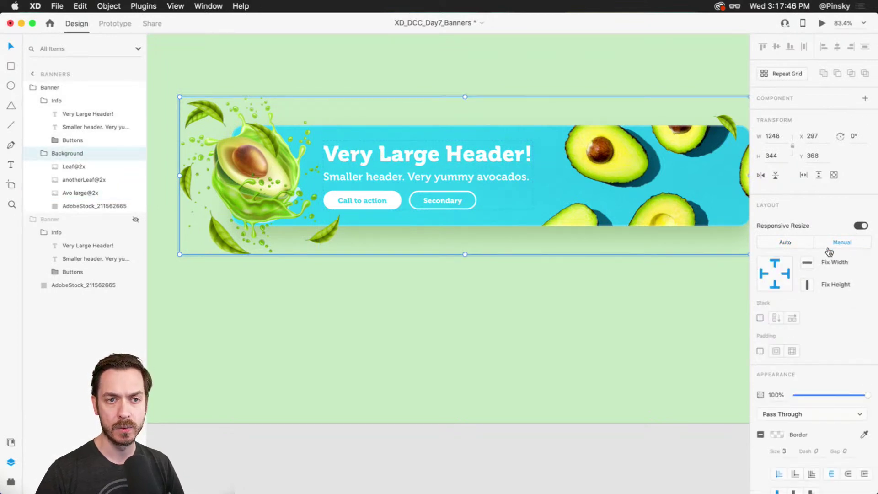
- Check the avocado's resize constraints, duplicate the smaller header to test the Background group's resizing, and undo the duplicate
double_click(240, 190)
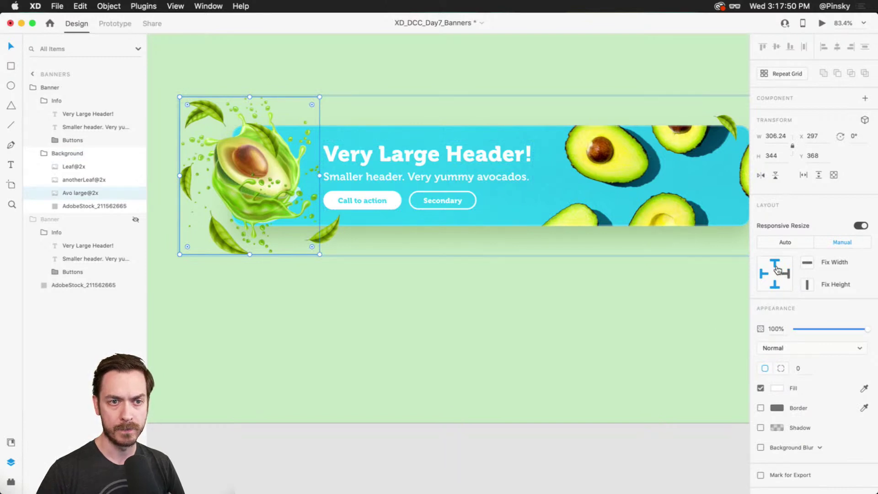
double_click(396, 172)
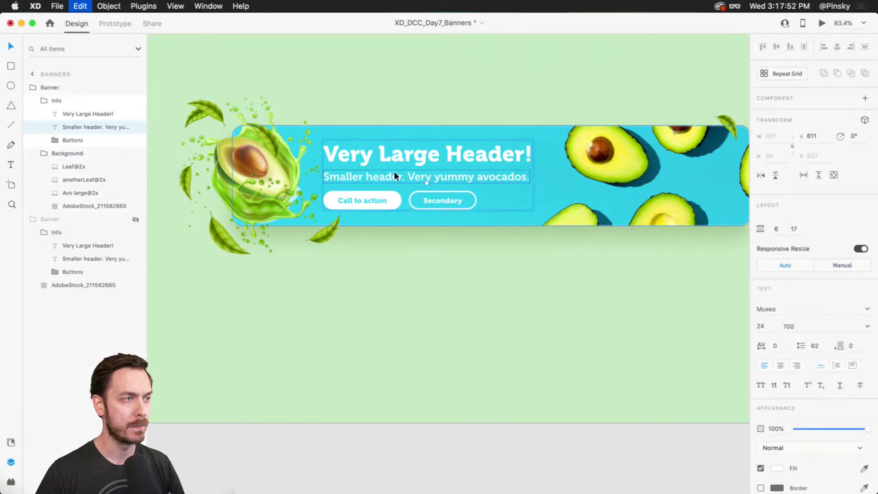
key(super+d)
key(super+z)
- Try adjusting the Banner group's left padding directly on the canvas, and undo the adjustment
click(258, 162)
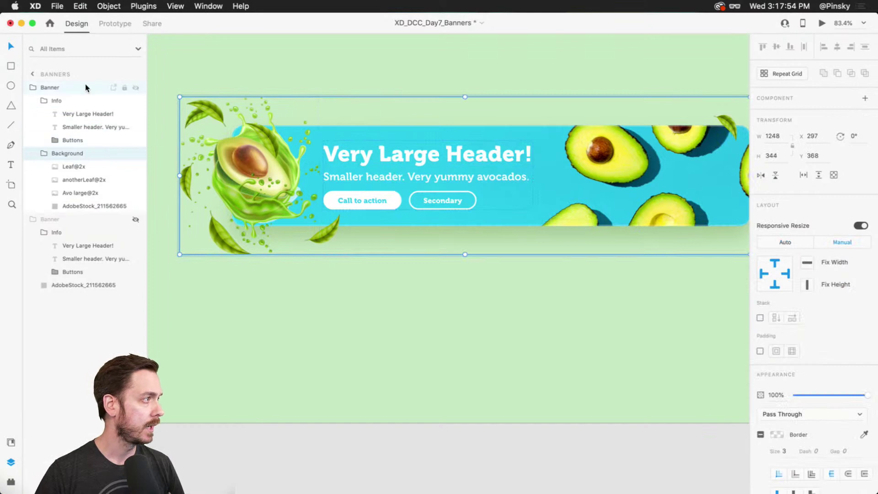
click(267, 173)
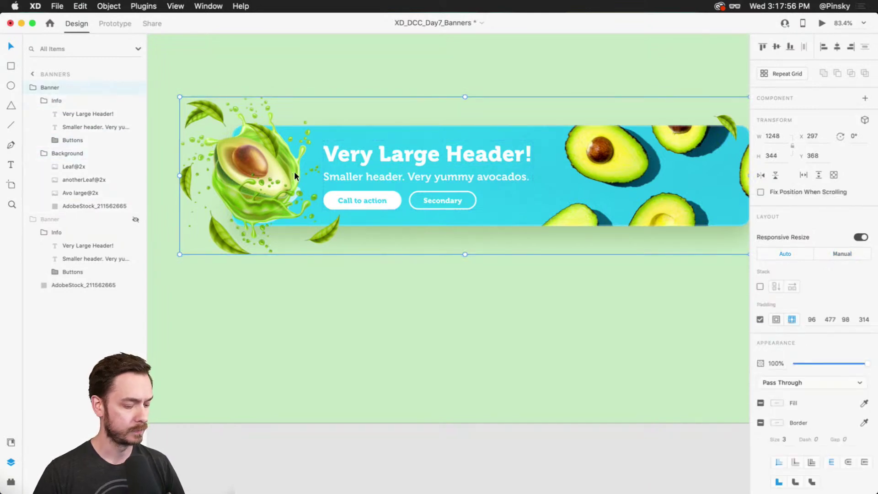
mouse_move(302, 183)
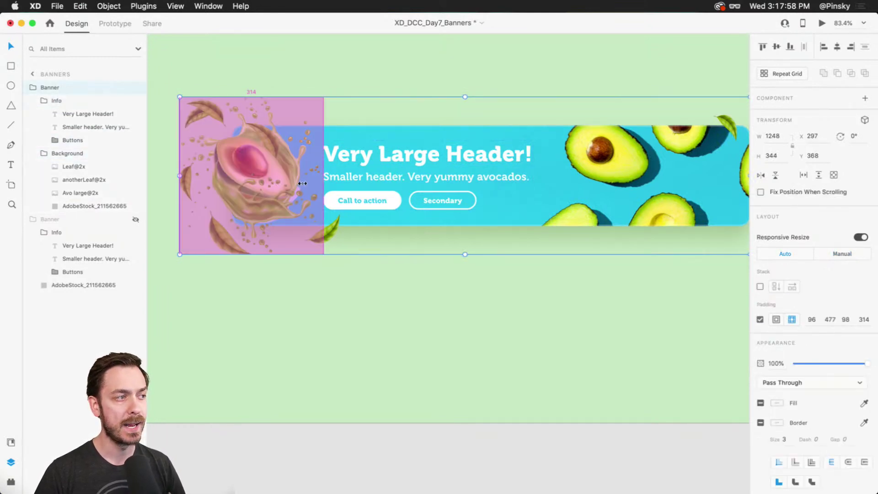
drag(302, 183, 276, 183)
key(super+z)
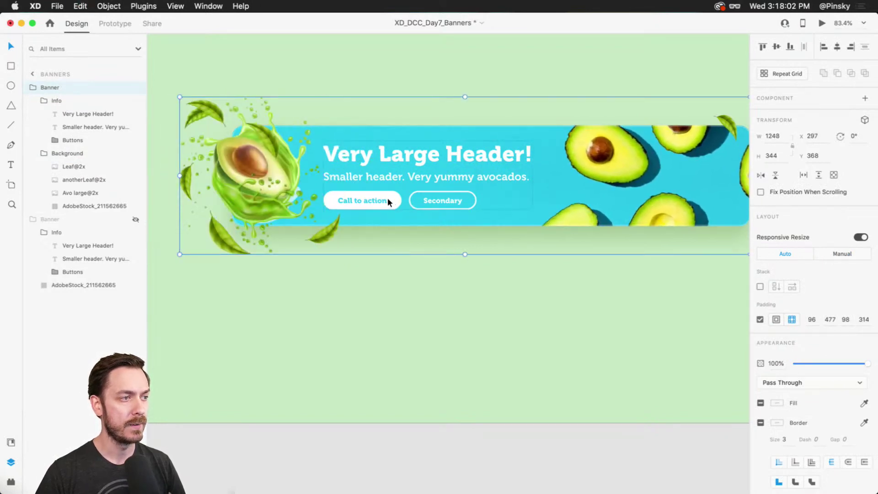
- Draw a rectangle about 386 × 25 above the large header inside the Info group and remove its border
double_click(346, 150)
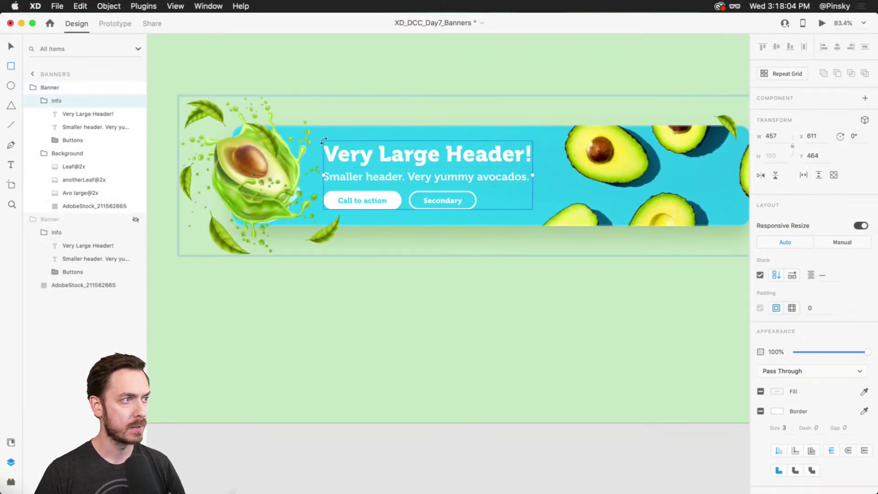
click(453, 156)
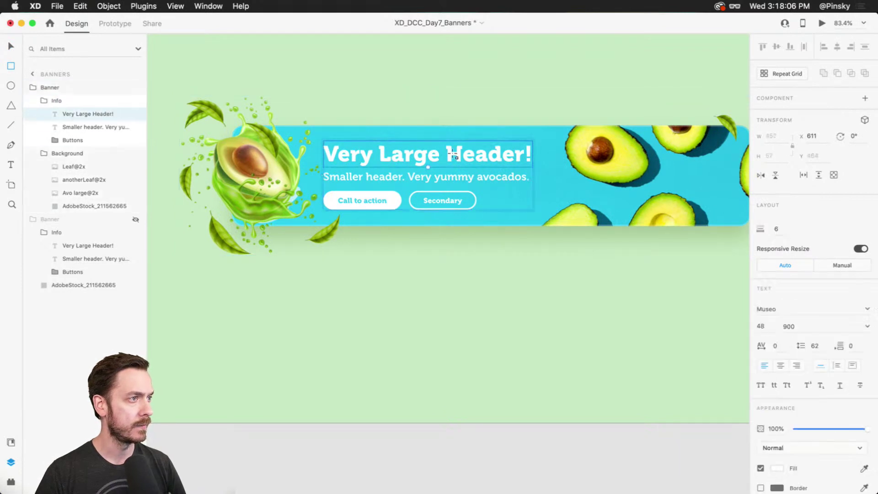
mouse_move(324, 141)
mouse_down()
mouse_move(535, 161)
mouse_move(532, 146)
mouse_move(494, 147)
mouse_move(496, 155)
mouse_move(526, 135)
mouse_up()
scroll(479, 148, up, 1)
scroll(468, 151, up, 5)
key(v)
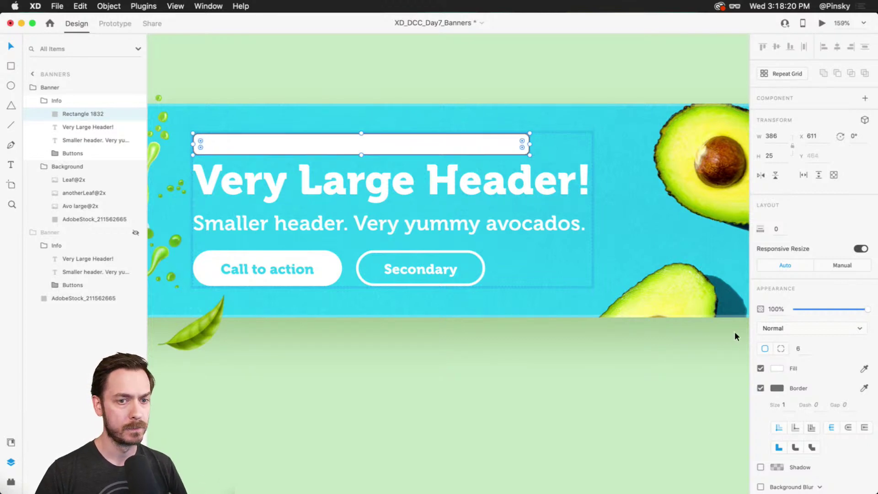
click(760, 387)
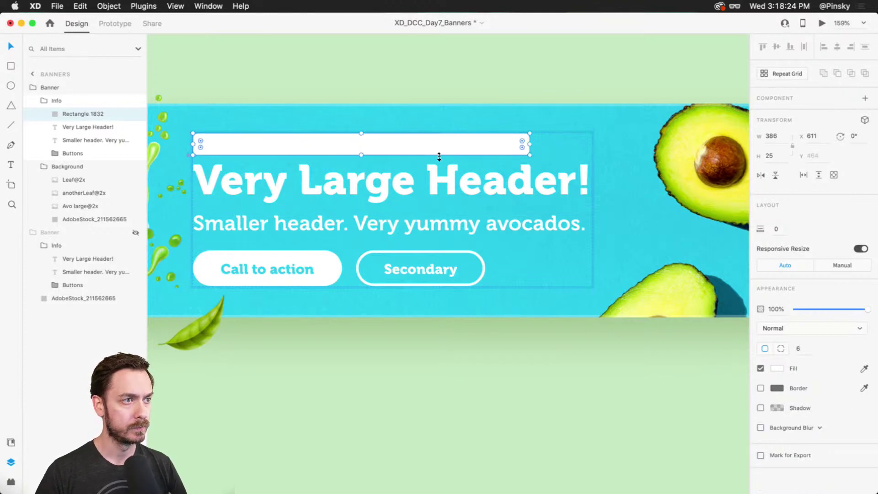
- Set the stack spacing between the new white rectangle and the large header to 9
drag(439, 157, 441, 164)
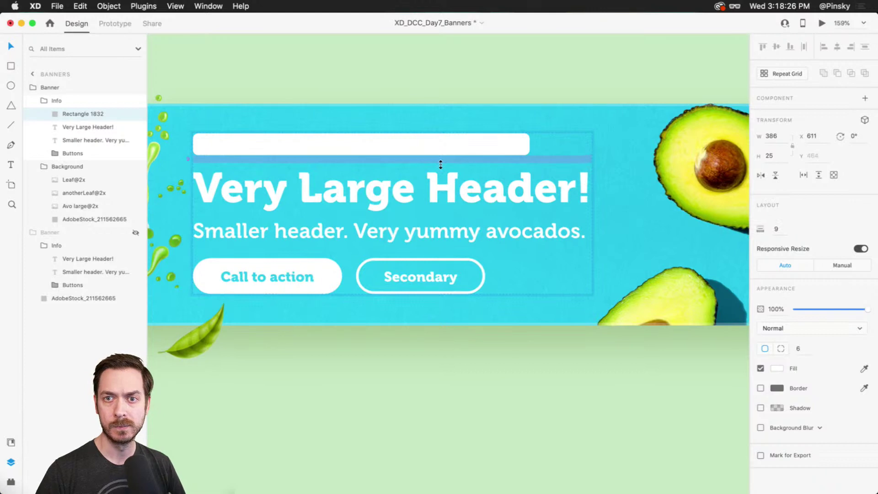
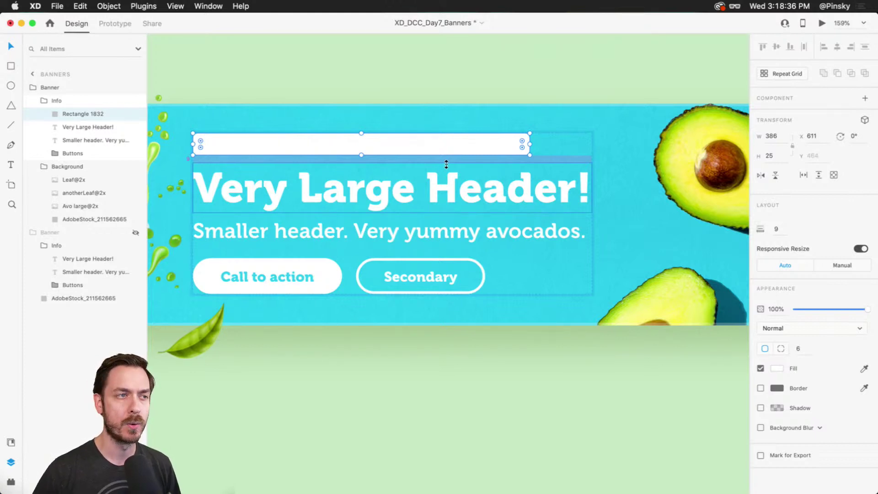
scroll(447, 164, down, 3)
click(388, 43)
drag(399, 74, 444, 84)
scroll(462, 110, down, 3)
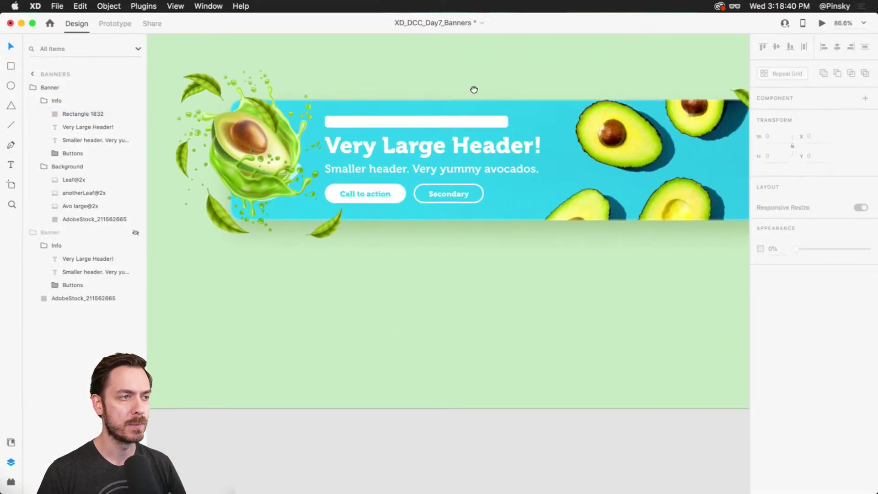
- Move the whole Banner group up on the artboard to about Y 67
click(266, 147)
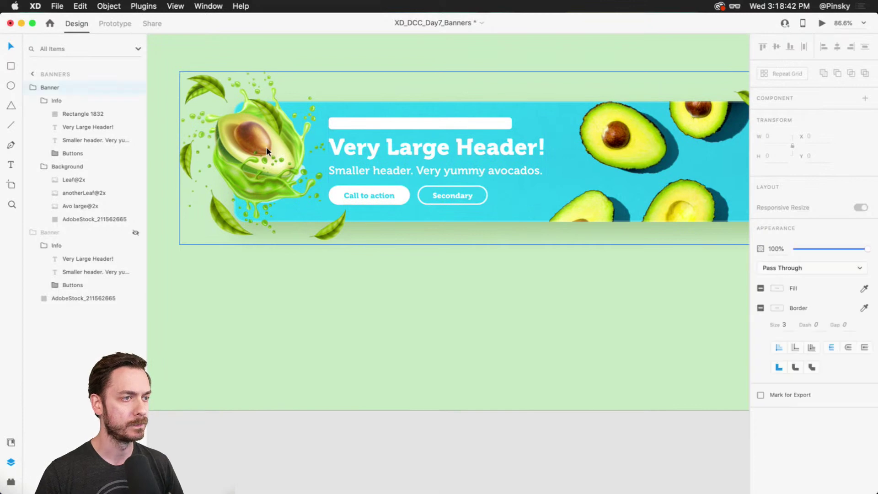
scroll(520, 293, down, 5)
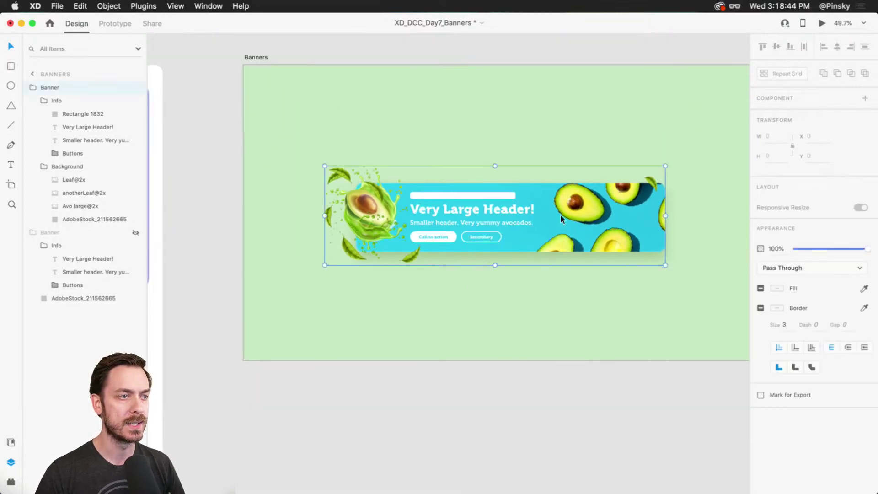
drag(561, 214, 574, 143)
scroll(570, 139, right, 3)
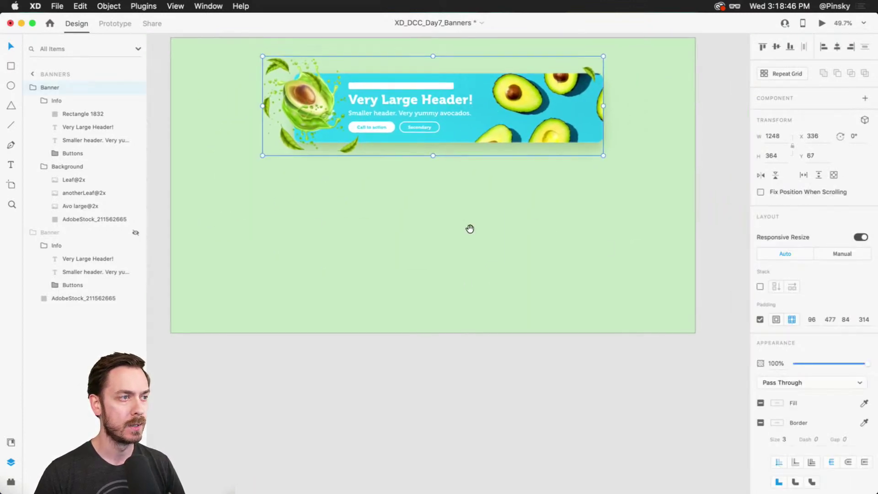
- Draw a rectangle about 1083 × 222 below the avocado banner and round its corners to 24
click(307, 210)
scroll(327, 218, up, 3)
key(r)
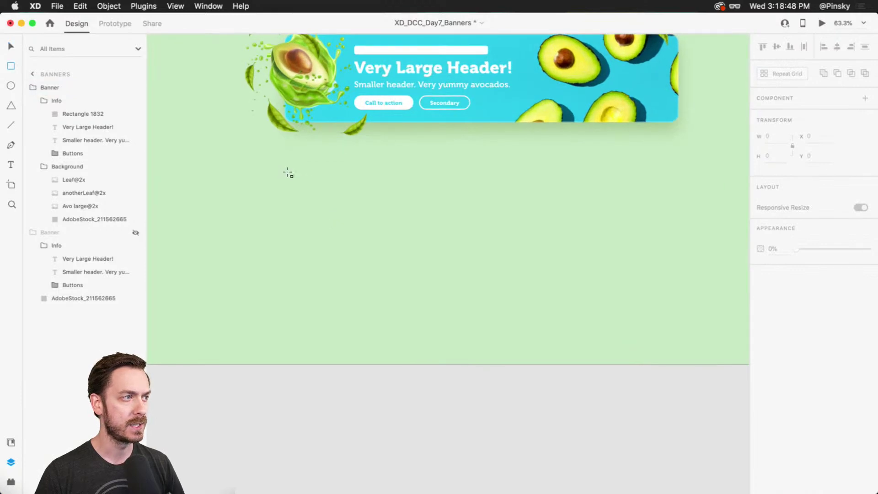
mouse_move(284, 168)
mouse_down()
mouse_move(596, 226)
mouse_move(686, 252)
mouse_move(659, 247)
mouse_up()
scroll(534, 190, up, 2)
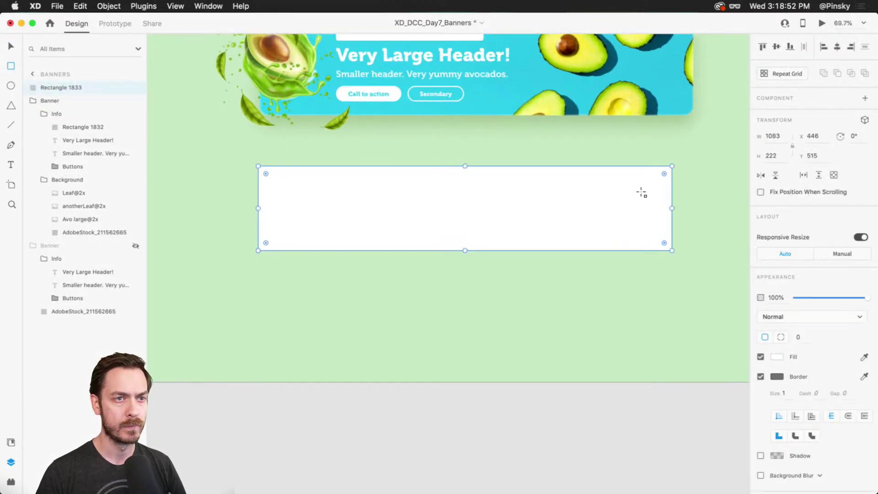
drag(663, 172, 664, 172)
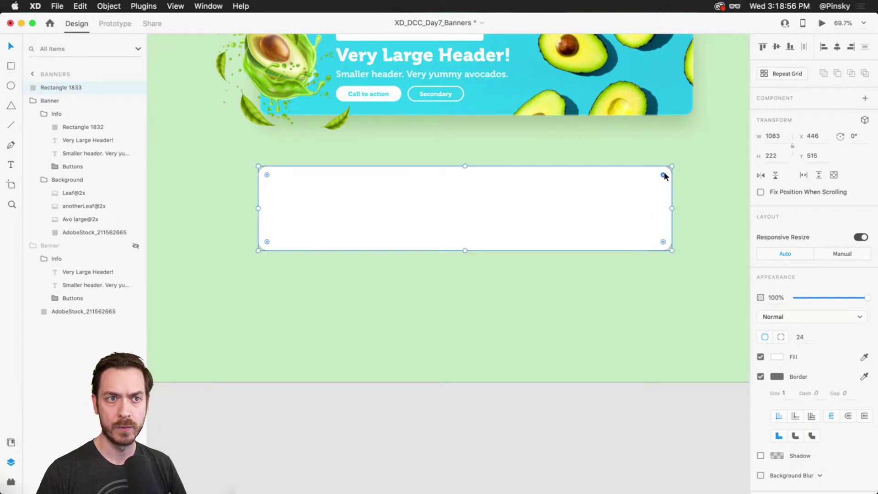
- Try a red border and 43% opacity on the new rectangle, then remove the border and restore 100% opacity
click(779, 377)
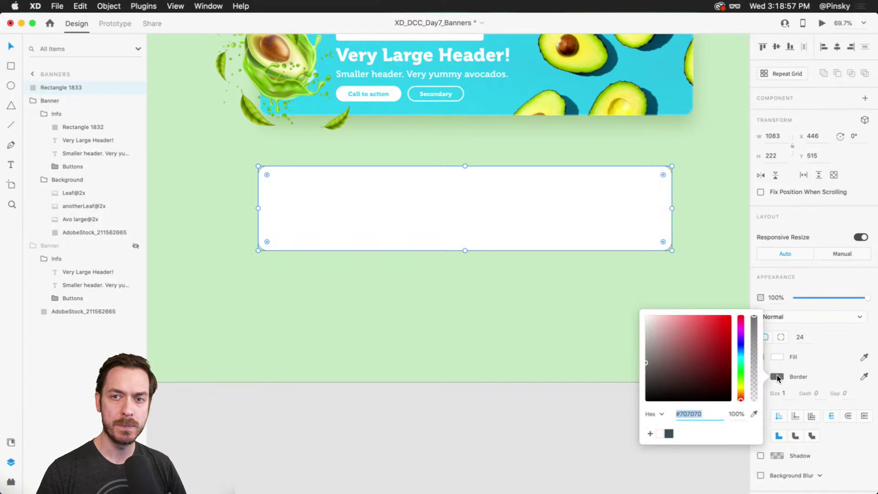
click(709, 322)
click(827, 298)
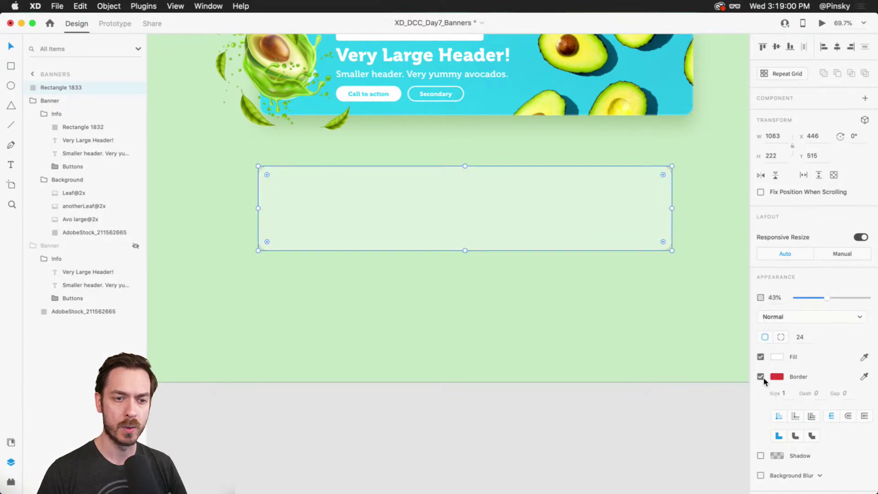
click(760, 376)
drag(827, 298, 871, 297)
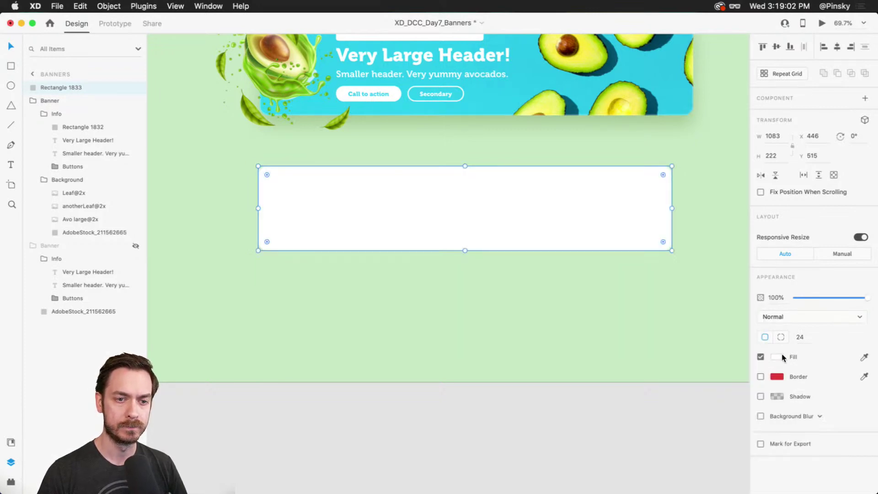
- Fill the new rectangle with pink #E2215C and enable its shadow
click(777, 357)
click(741, 311)
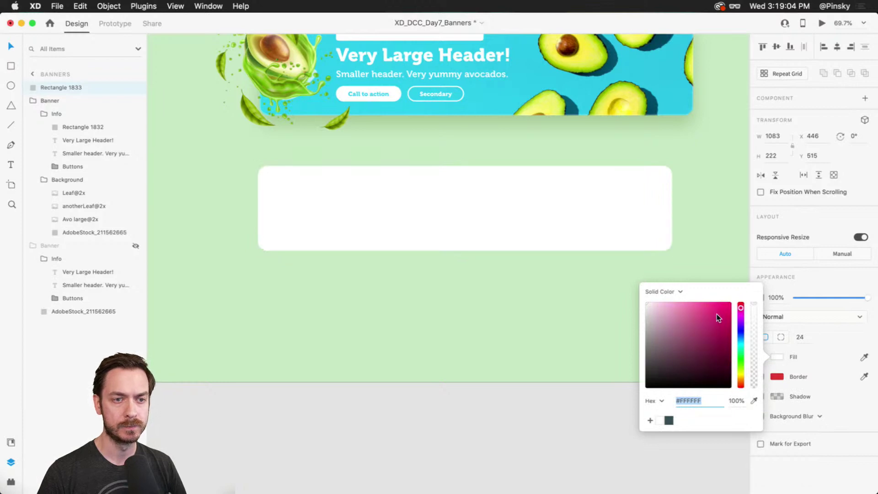
click(718, 312)
click(742, 307)
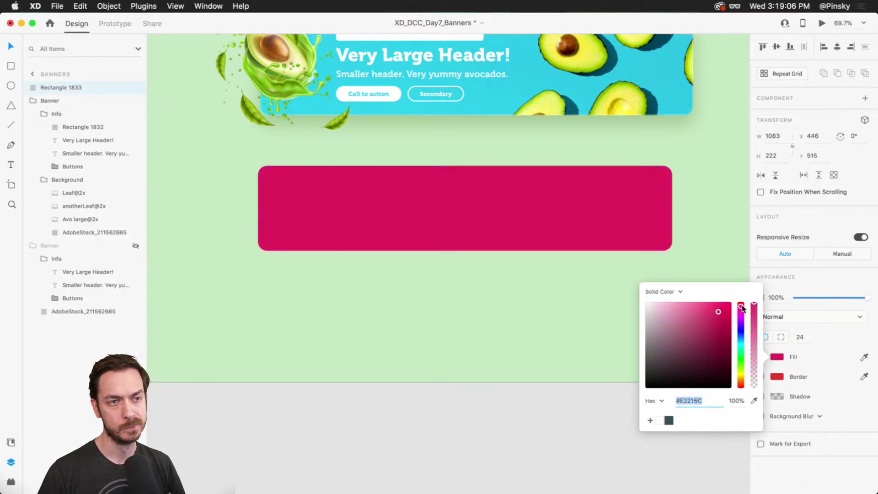
click(819, 285)
click(761, 397)
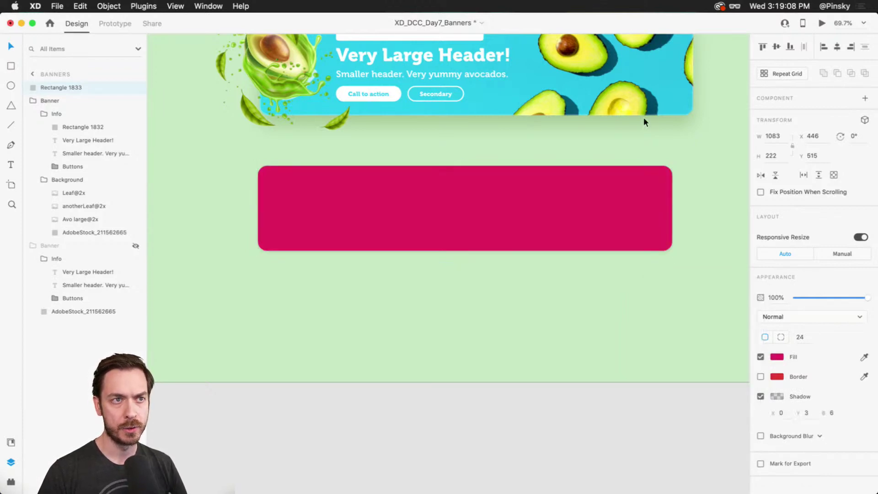
- Copy the avocado banner background's appearance and apply it to the new rectangle
click(671, 100)
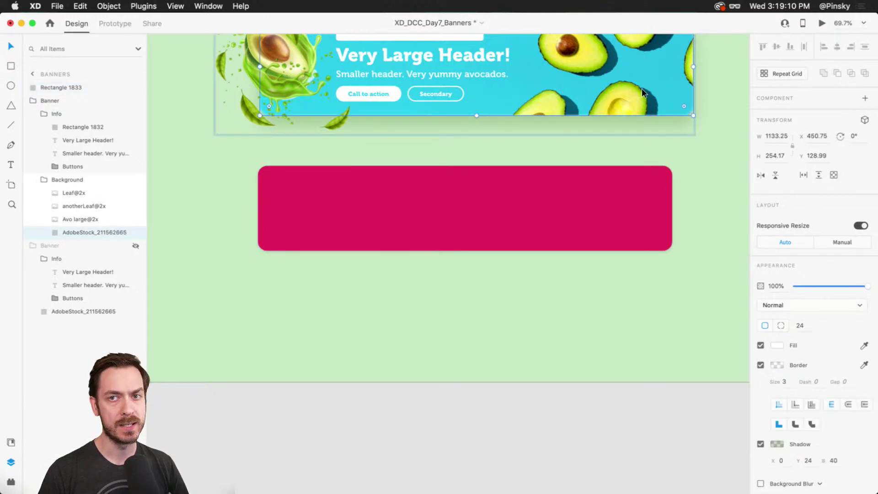
key(super+c)
click(616, 234)
key(super+shift+v)
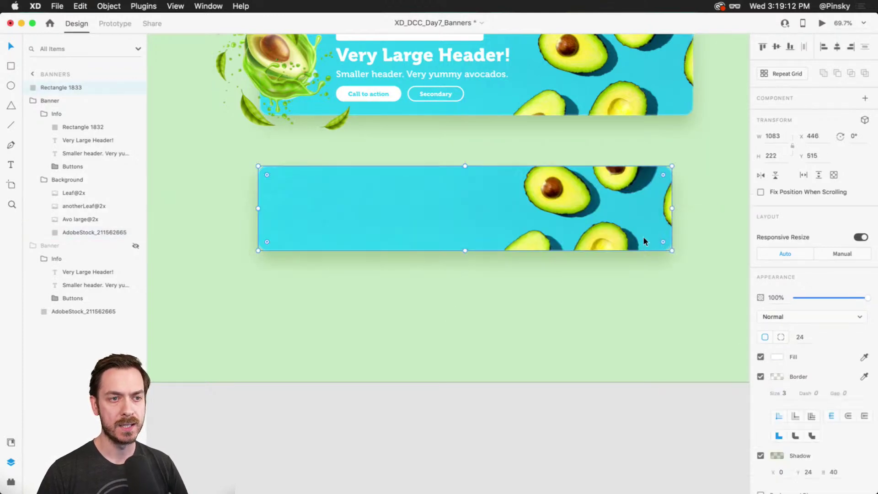
- Replace the new rectangle's image fill with a solid crimson pink
click(777, 357)
click(740, 310)
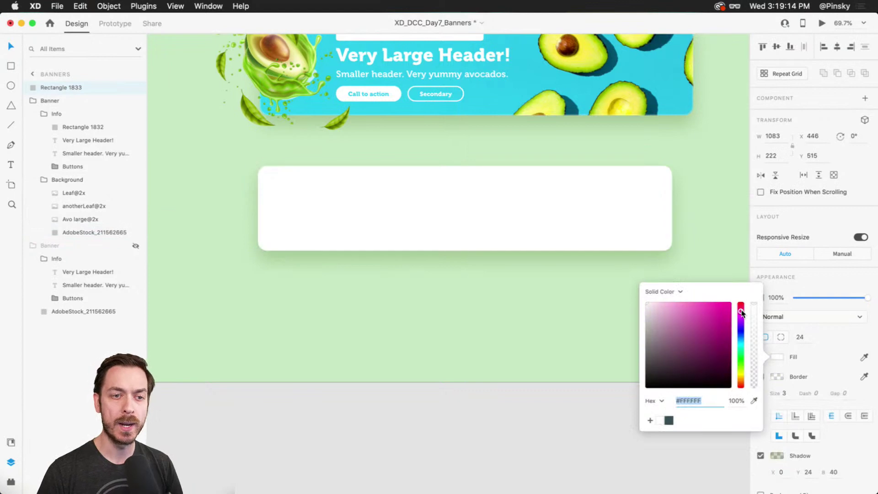
click(721, 310)
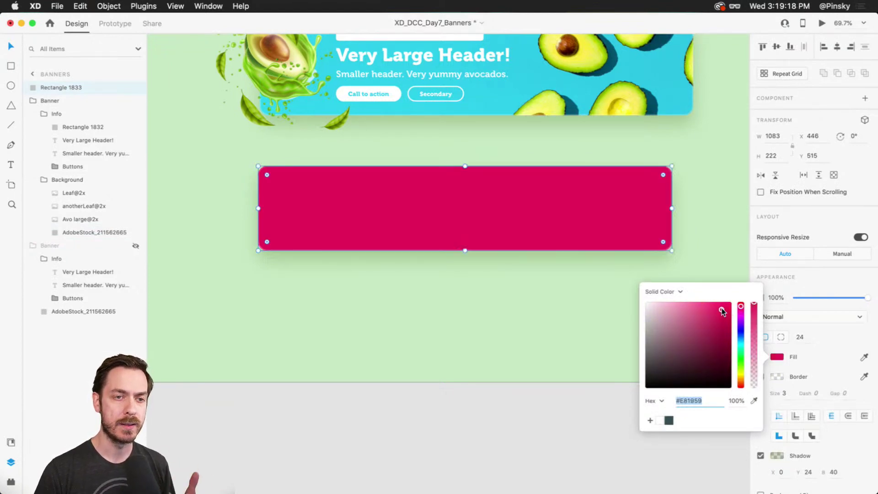
drag(721, 311, 716, 311)
click(829, 286)
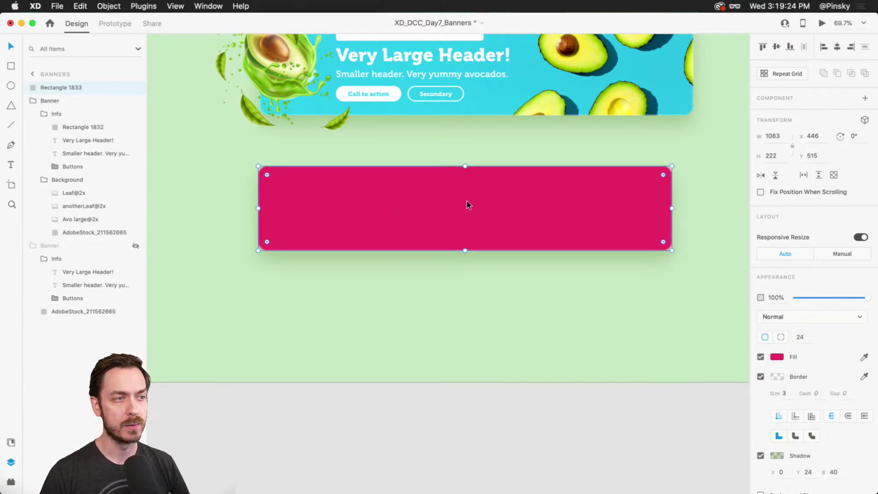
- Copy the two sushi drawings from the Illustrations document and paste them into the Banners artboard
key(super+grave)
click(302, 234)
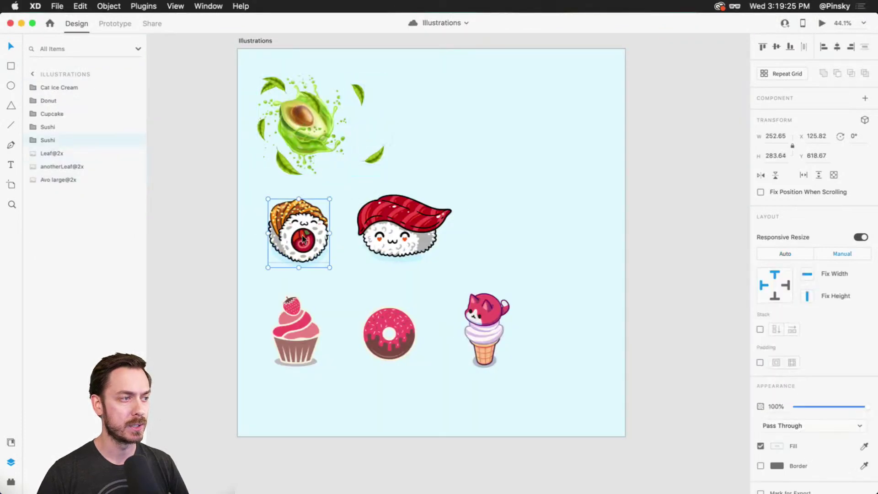
shift+click(396, 236)
key(super+grave)
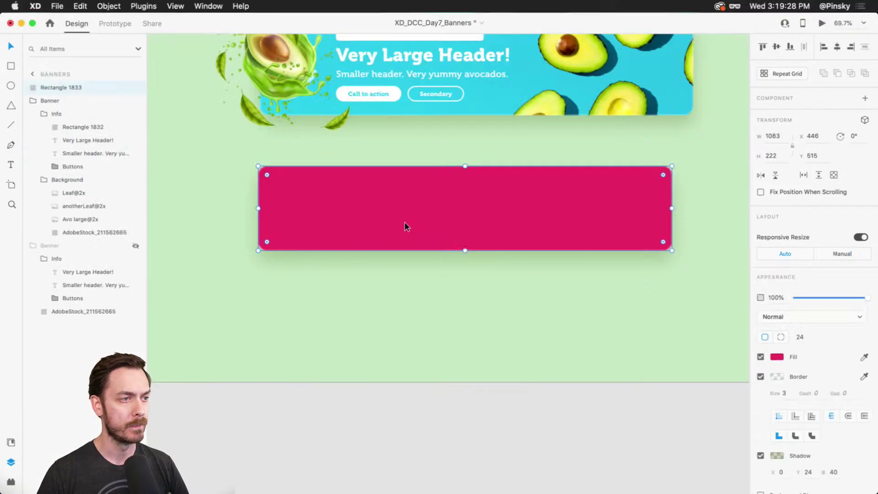
key(super+v)
- Place the sushi roll over the pink rectangle's left end and set the red-topped sushi aside below the artboard
click(421, 238)
drag(421, 238, 620, 225)
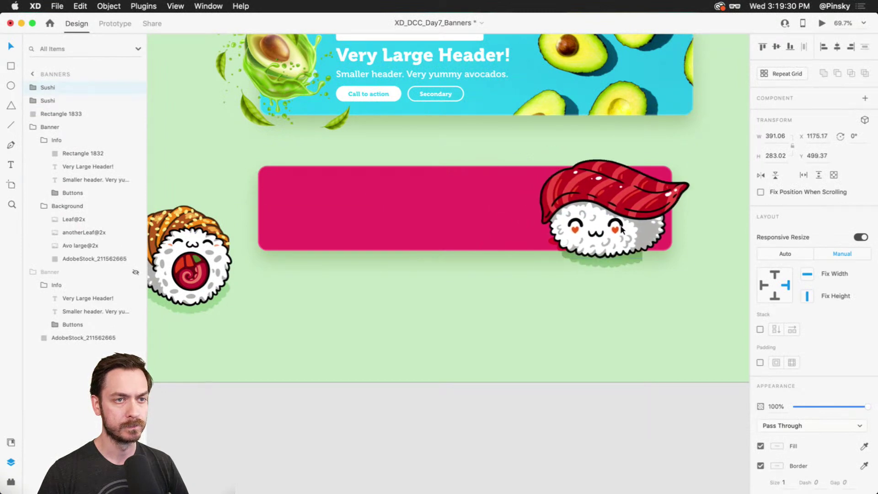
drag(204, 247, 321, 205)
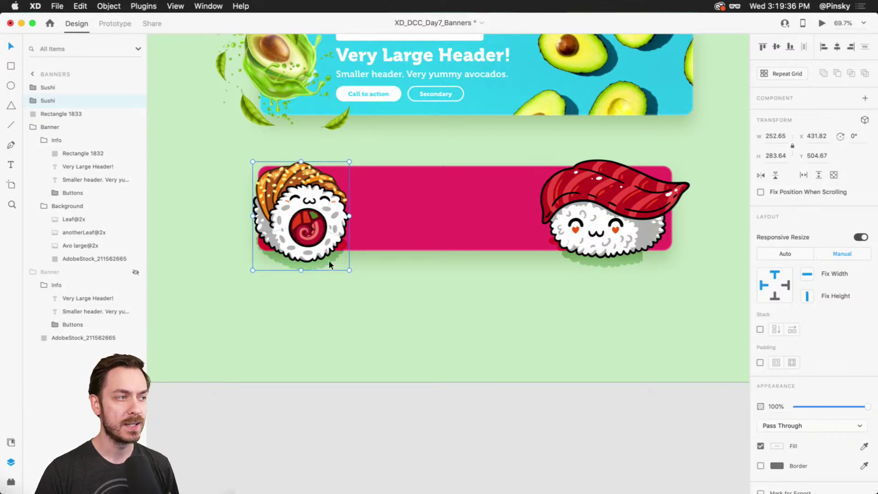
click(383, 201)
drag(574, 224, 645, 464)
- Duplicate the pink rectangle in place and move the copy above the sushi roll in the layer order
click(336, 216)
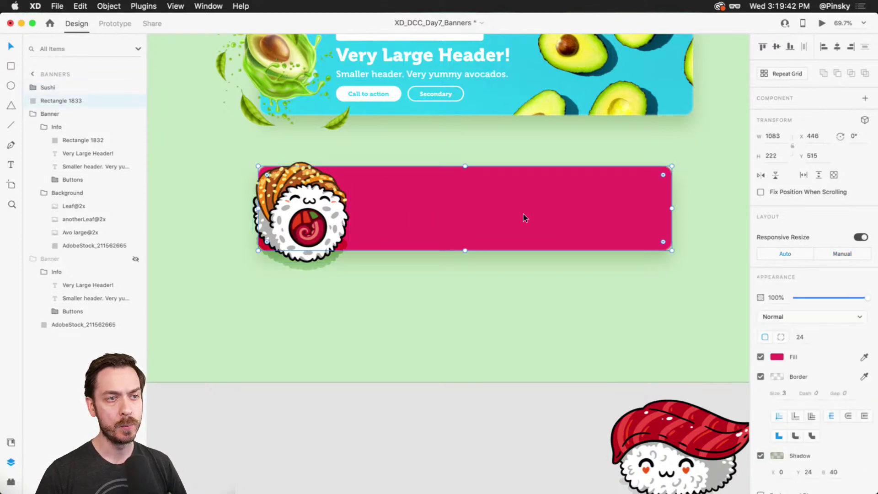
drag(523, 213, 494, 222)
key(super+z)
key(super+d)
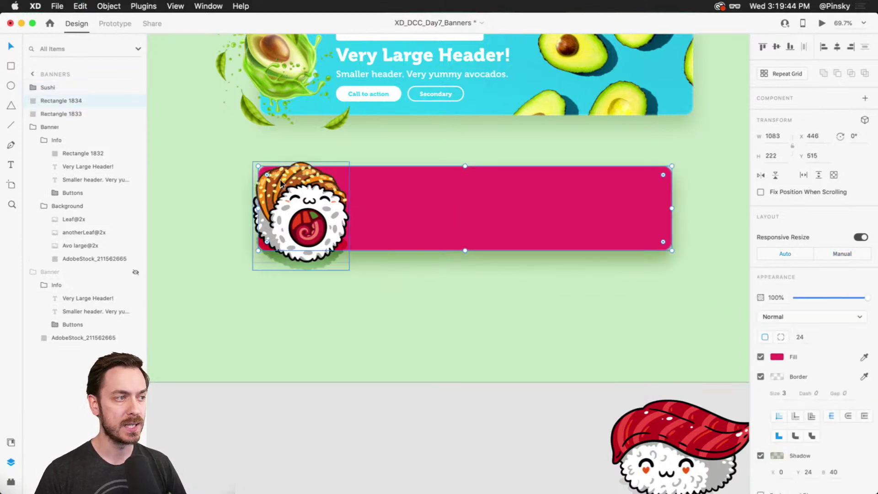
drag(74, 100, 61, 87)
drag(60, 84, 61, 86)
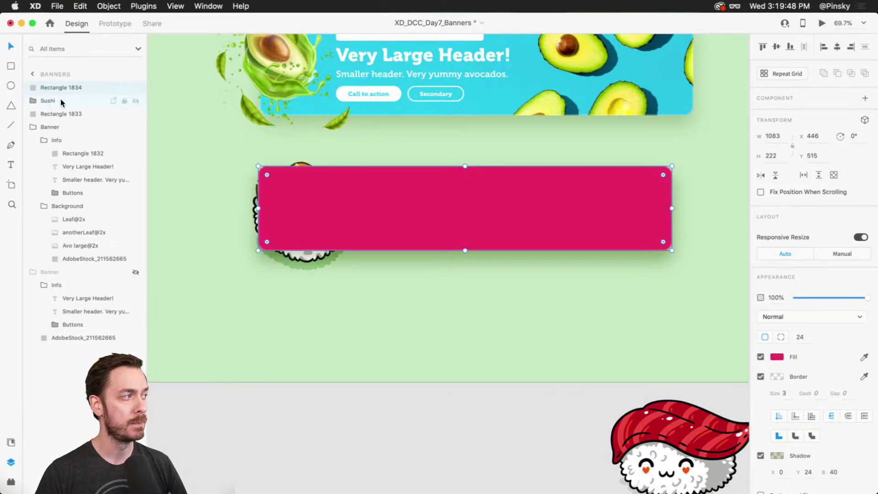
- Mask the sushi roll with the duplicate rectangle and rename the mask group Sushi
shift+click(60, 99)
click(104, 5)
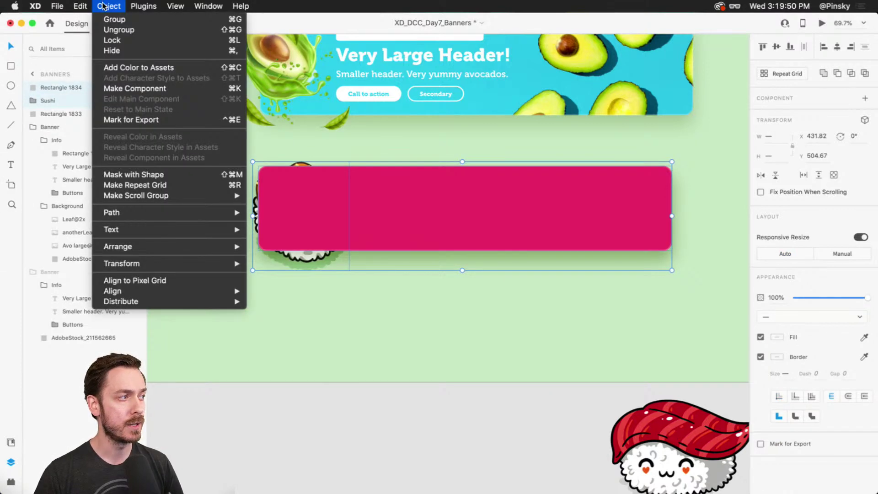
click(162, 177)
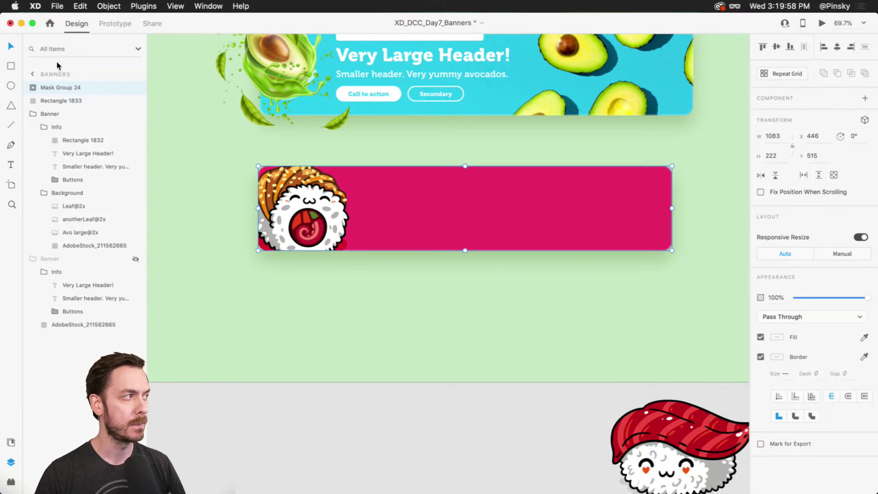
double_click(48, 88)
text(Sh)
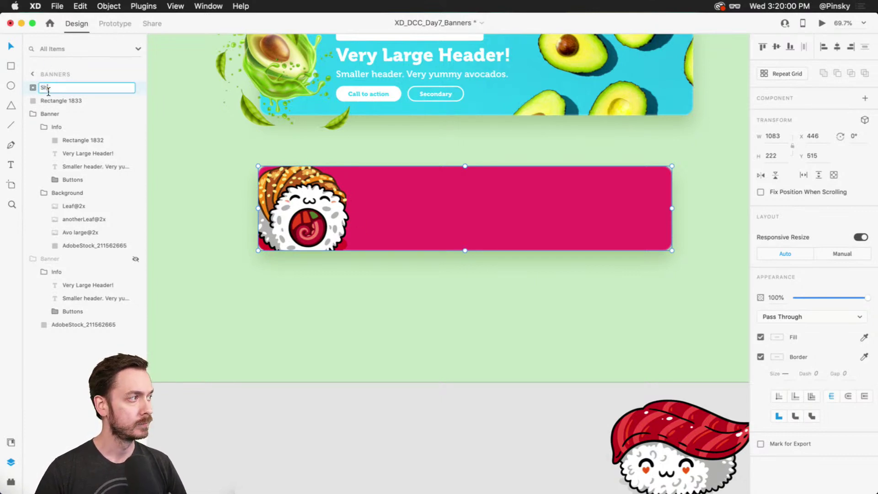
text(ushi)
key(Return)
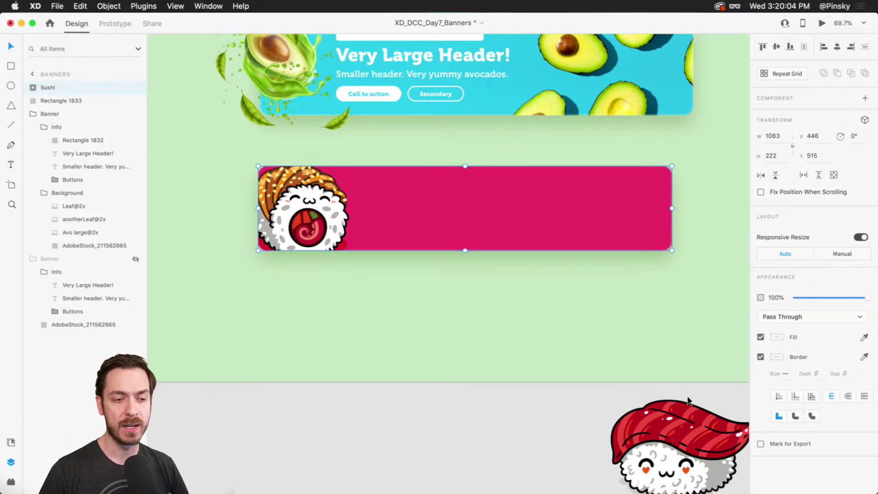
- Move the red-topped sushi onto the pink rectangle's right end, overhanging its edge, and scale it to about 331 × 239
drag(683, 432, 596, 203)
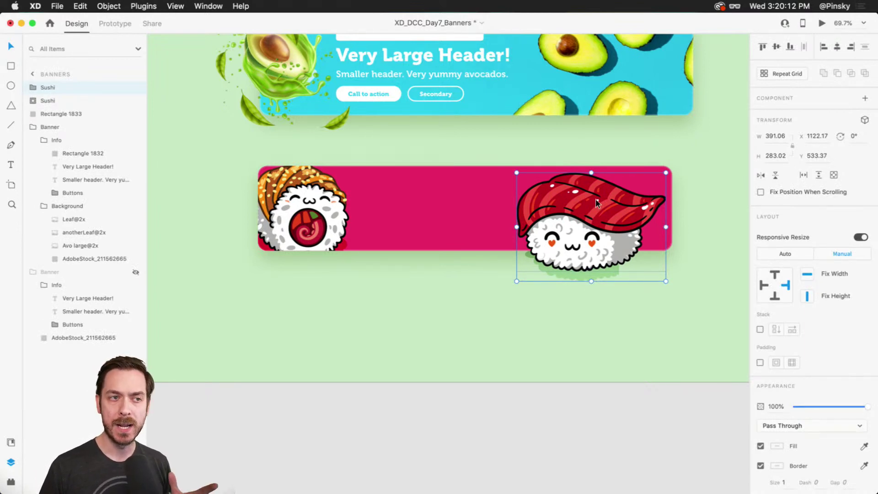
drag(596, 203, 625, 213)
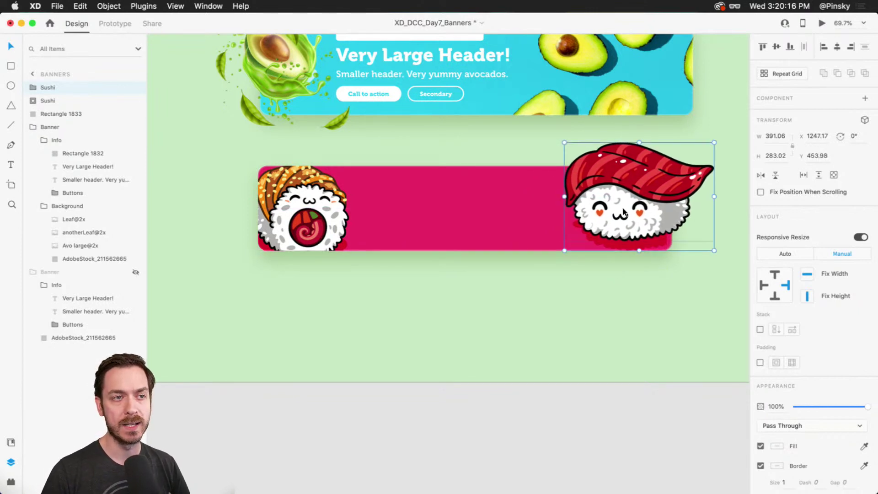
drag(568, 143, 586, 151)
drag(648, 214, 646, 206)
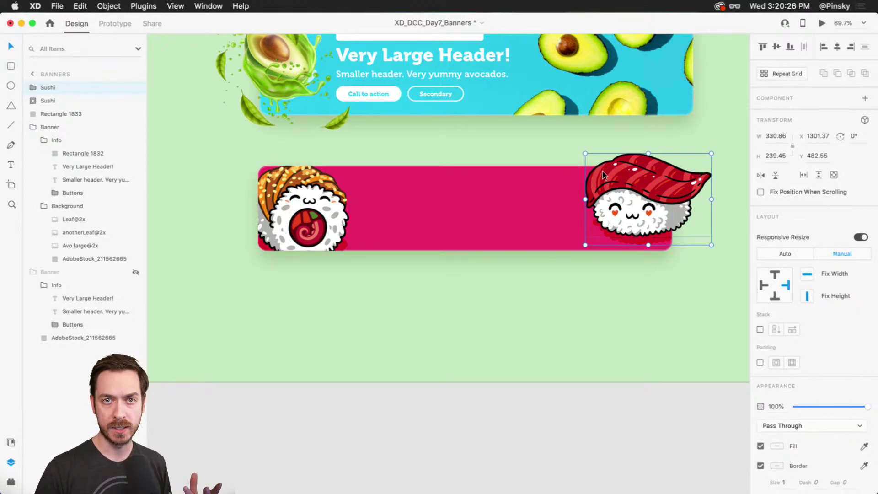
scroll(437, 208, up, 2)
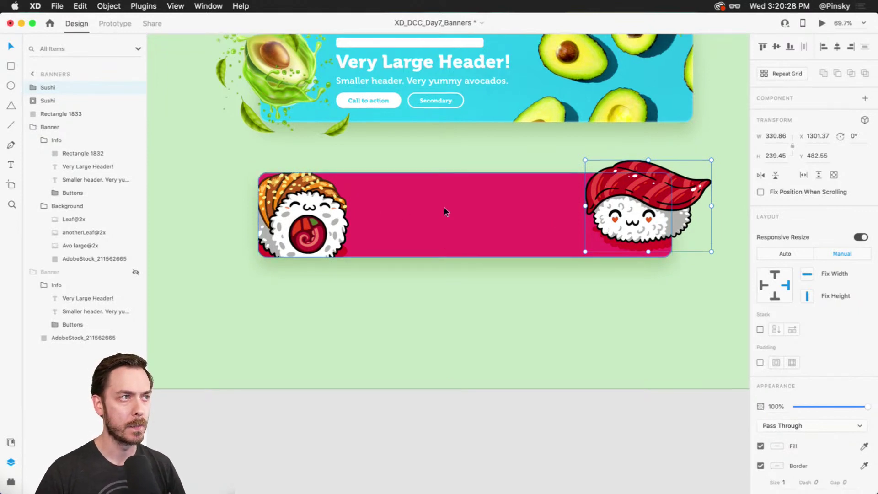
- Copy the Info group from the avocado banner and place the copy on the pink sushi banner, beside the sushi roll
scroll(416, 81, up, 3)
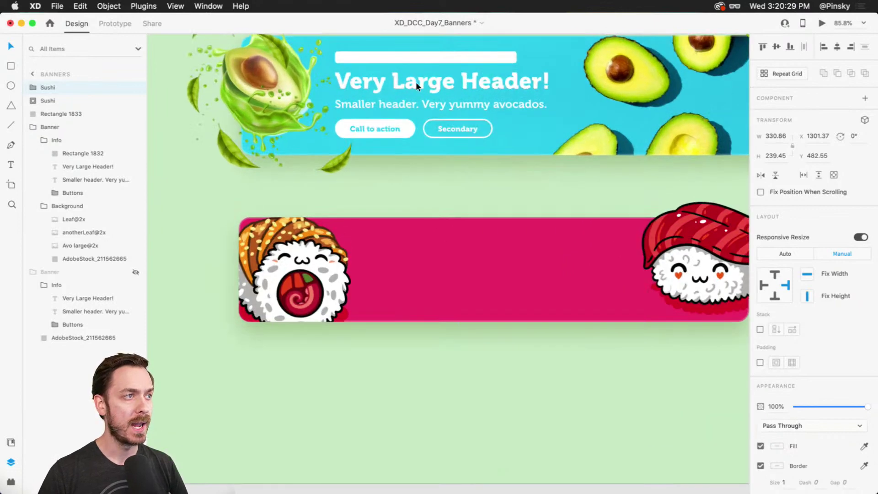
super+click(378, 79)
click(65, 140)
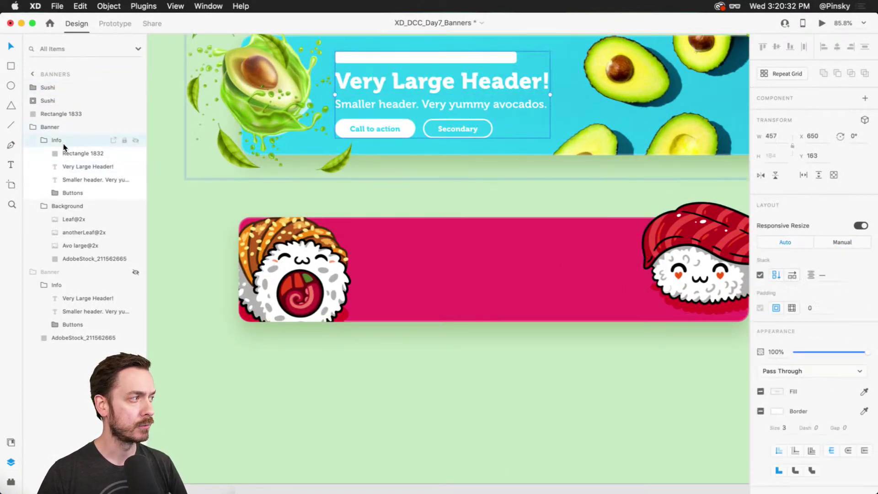
key(cmd+d)
key(super+x)
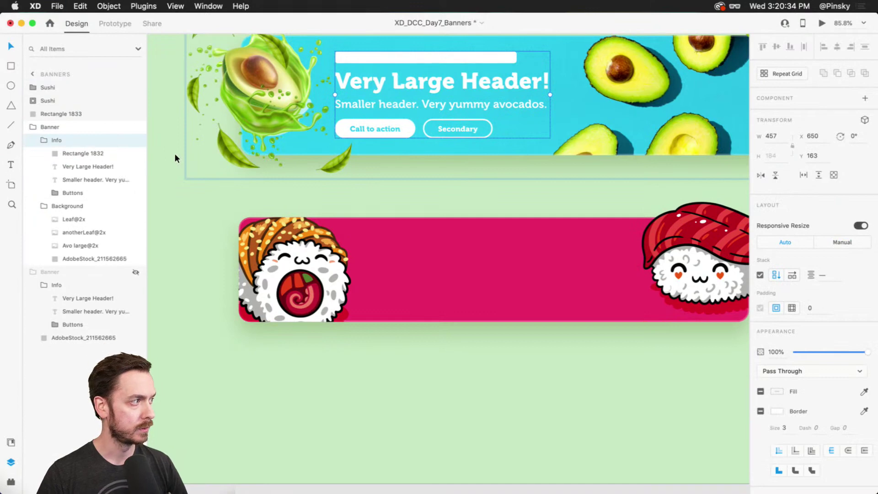
click(505, 286)
key(super+v)
drag(437, 77, 455, 261)
scroll(454, 260, up, 3)
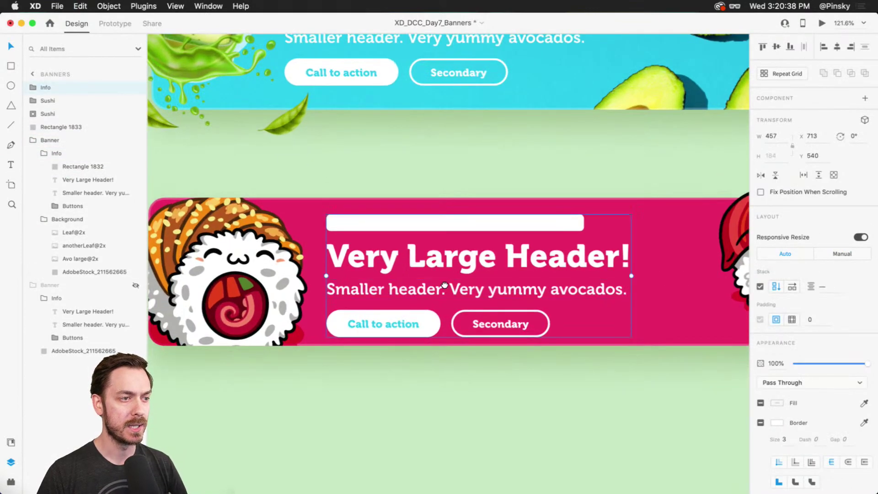
- Delete the white bar above the header in the sushi banner's Info group
scroll(448, 275, down, 2)
double_click(443, 196)
key(Delete)
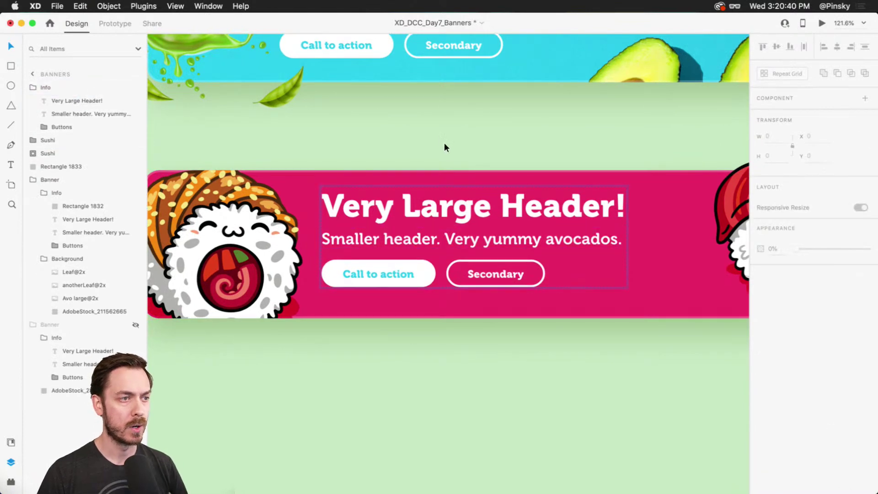
- Recolor the sushi banner's Call to action label with the pink sampled from the banner background
double_click(384, 271)
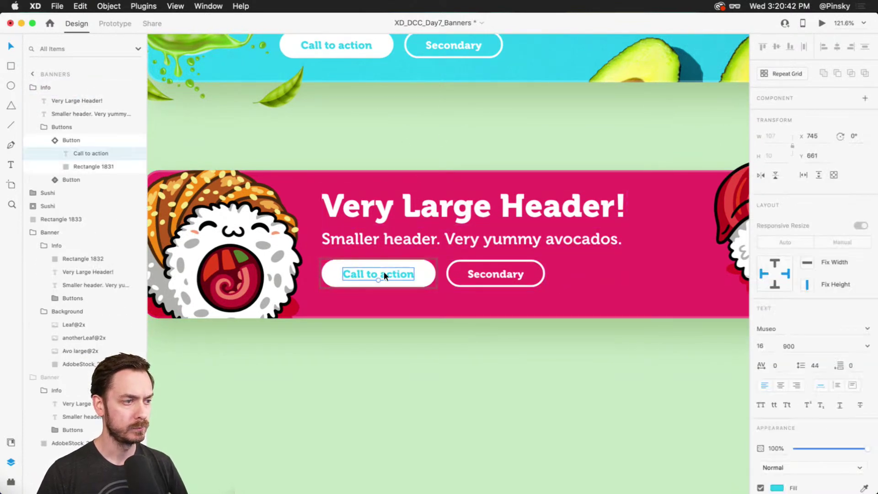
key(i)
click(403, 293)
key(Escape)
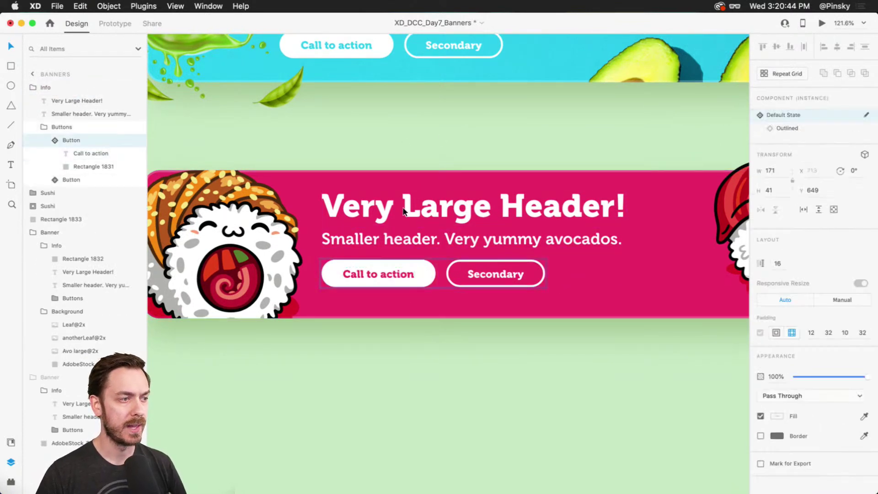
key(Escape)
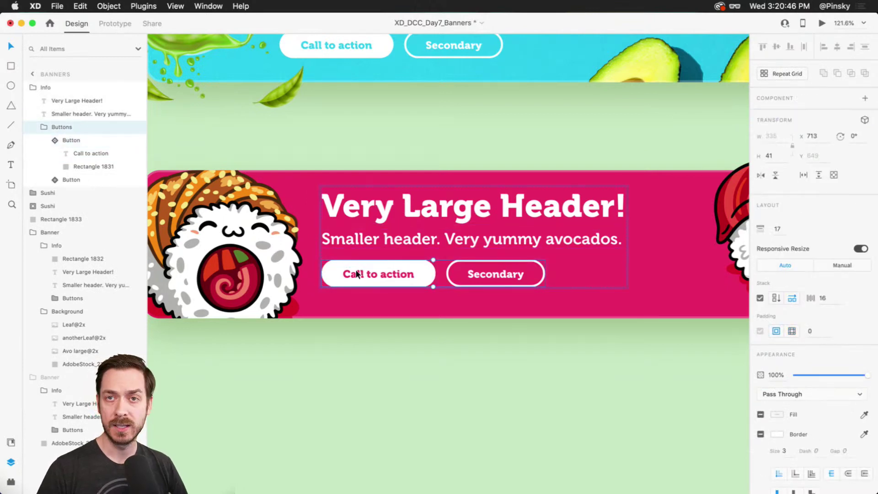
- Move the sushi banner's whole Info group to about X 725, Y 550, between the two sushi illustrations
scroll(357, 267, up, 2)
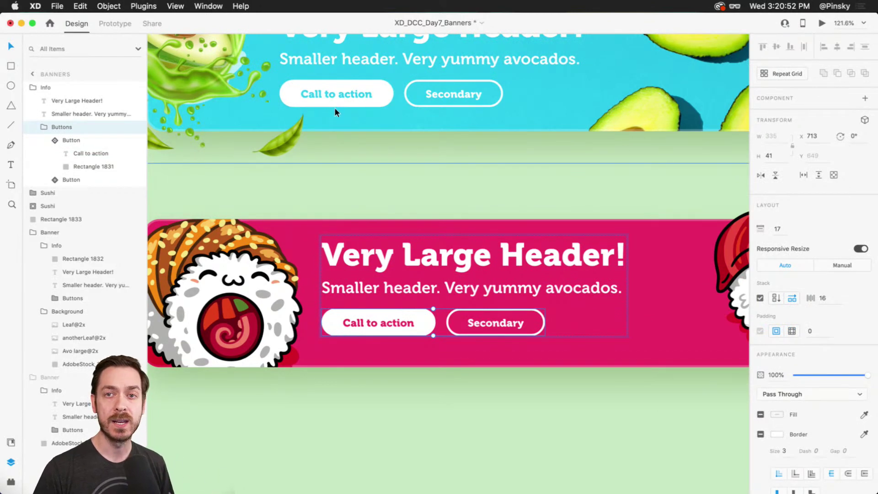
click(382, 263)
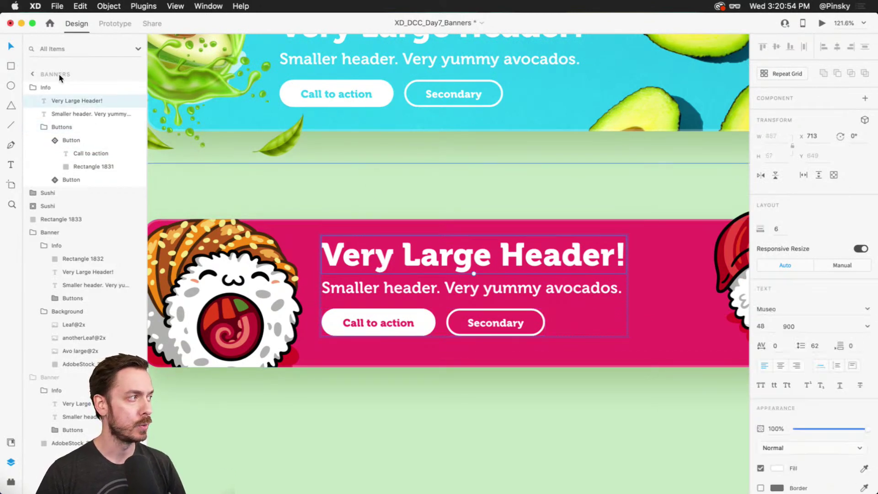
click(58, 86)
mouse_move(419, 260)
mouse_down()
mouse_move(426, 268)
mouse_move(396, 254)
mouse_move(404, 253)
mouse_up()
scroll(425, 263, down, 5)
scroll(507, 363, down, 2)
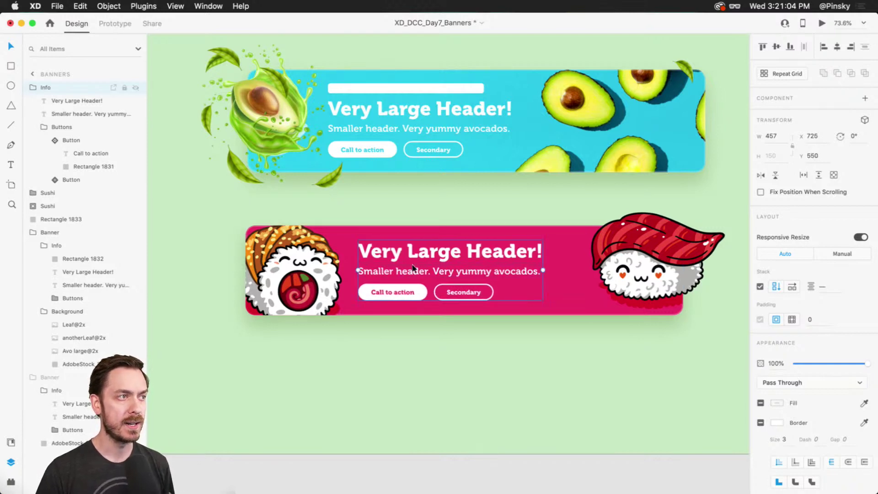
- Group the red-topped sushi, the masked sushi roll and the pink rectangle, and name the group Background
click(640, 268)
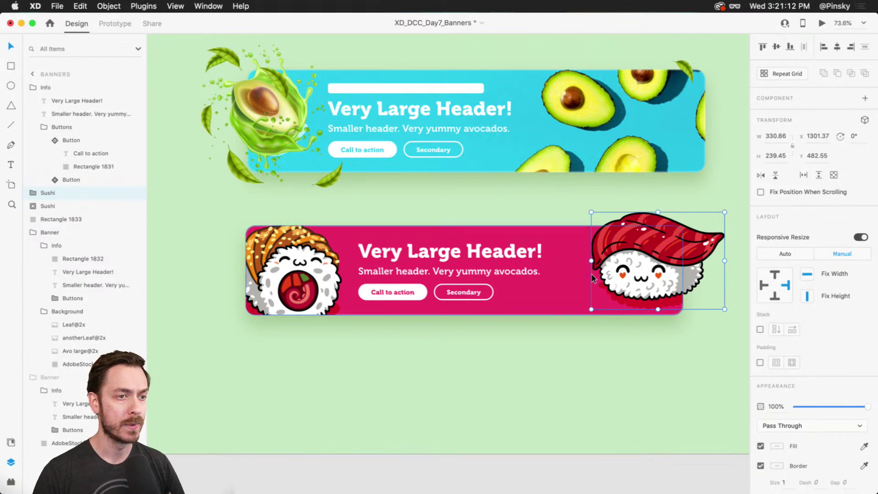
shift+click(566, 257)
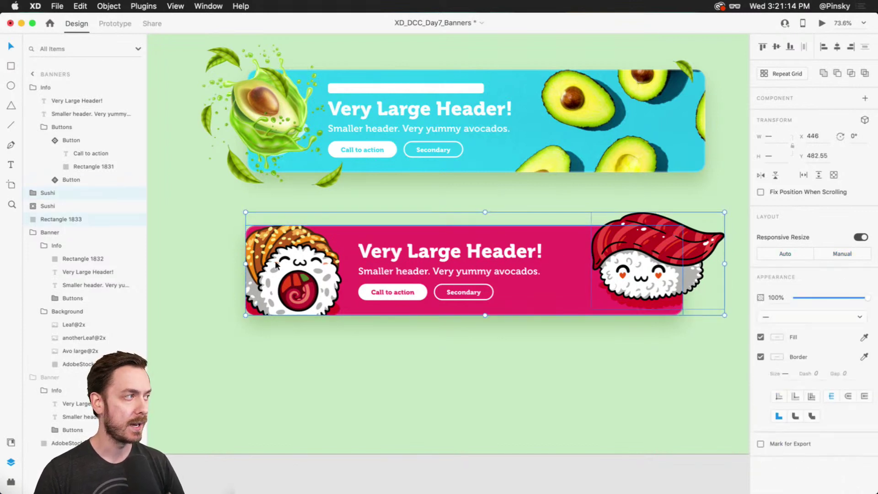
key(super+g)
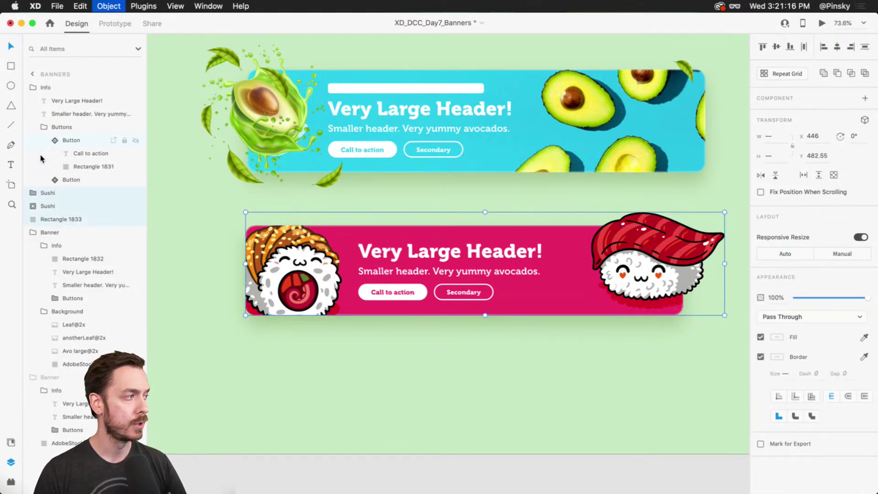
double_click(50, 197)
text(Background)
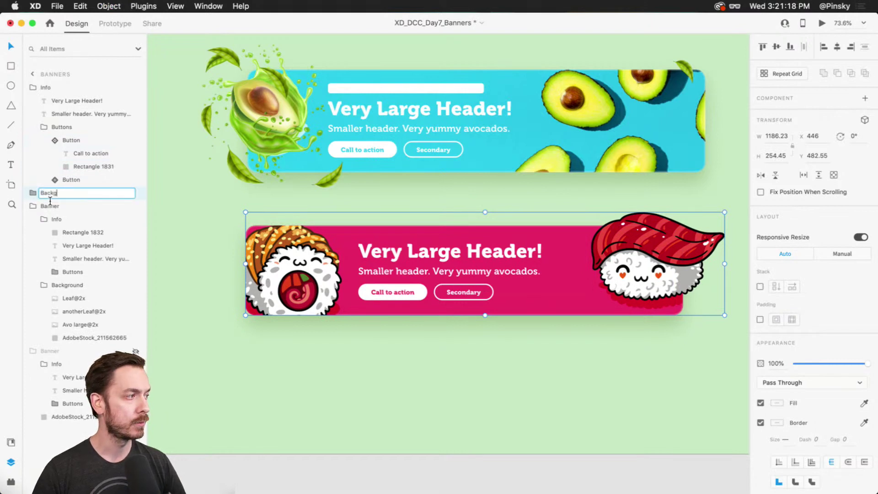
key(Return)
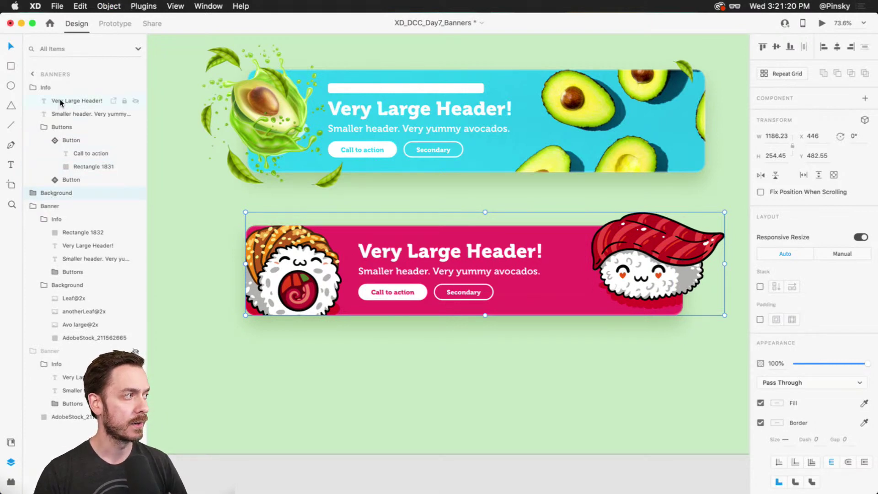
- Group the new Info and Background groups, name the group Sushi Banner and turn on its padding
super+click(60, 86)
key(super+g)
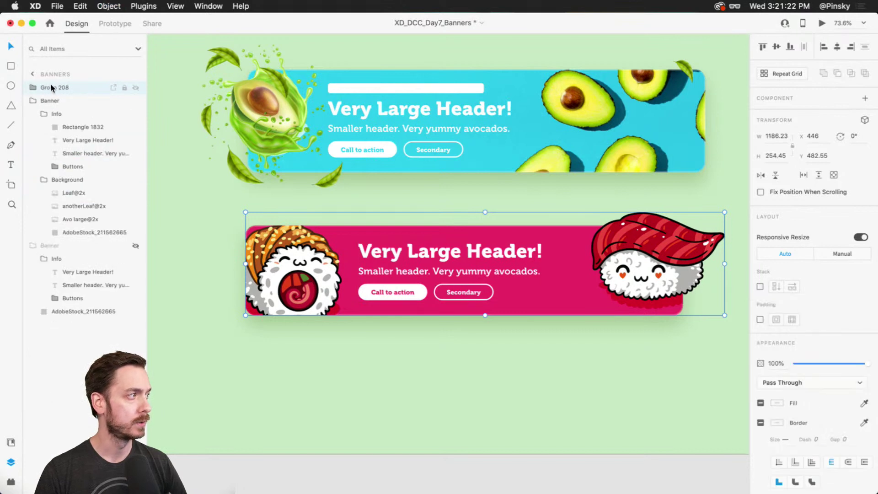
double_click(51, 86)
text(Banne)
key(BackSpace)
key(BackSpace)
key(BackSpace)
key(BackSpace)
key(BackSpace)
text(S)
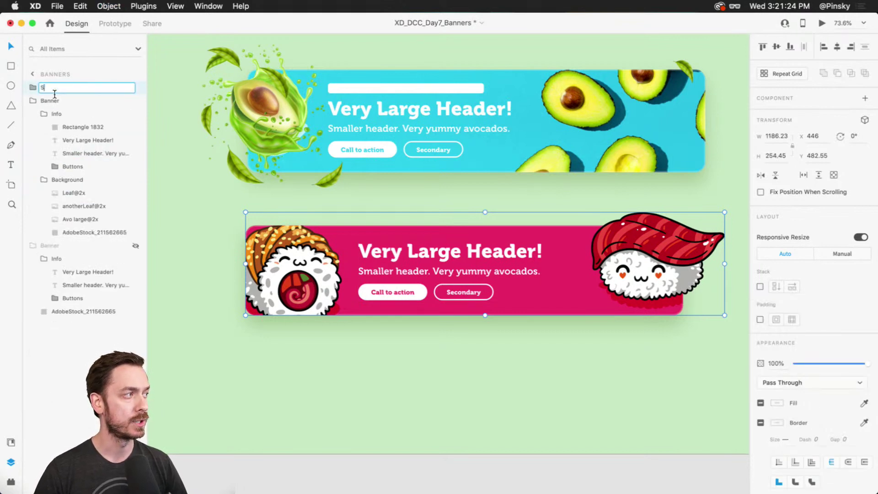
text(ushi Banner)
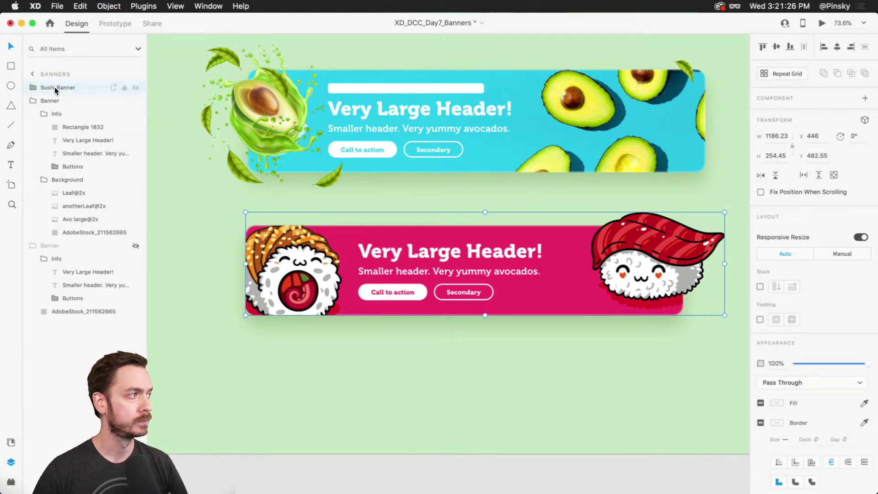
key(Return)
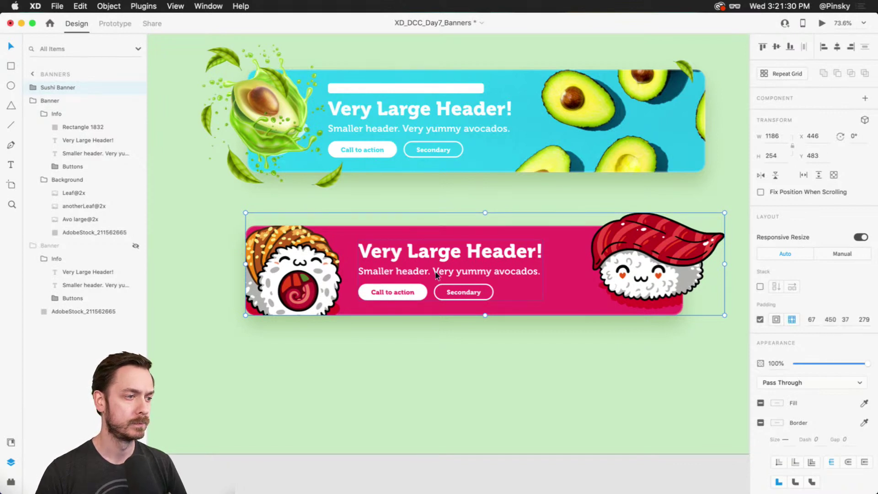
- Test the Sushi Banner's padding by duplicating its smaller header line twice, and undo the copies
double_click(430, 253)
click(411, 273)
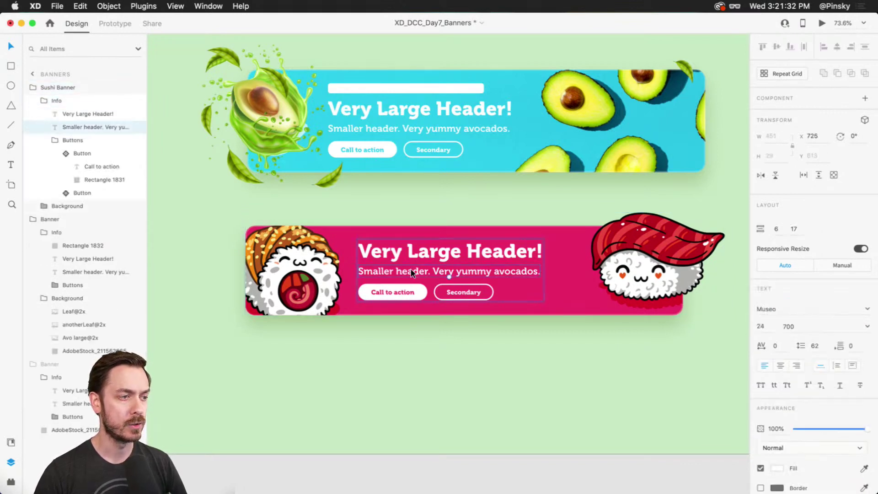
key(super+d)
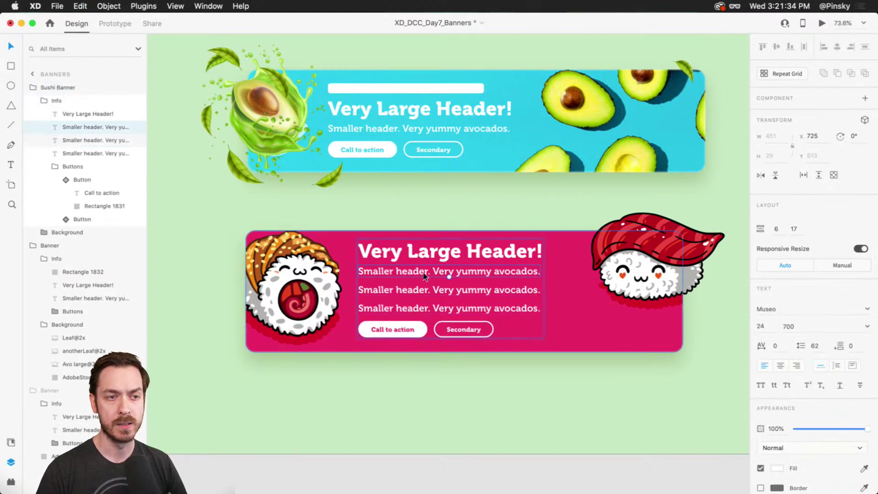
key(super+z)
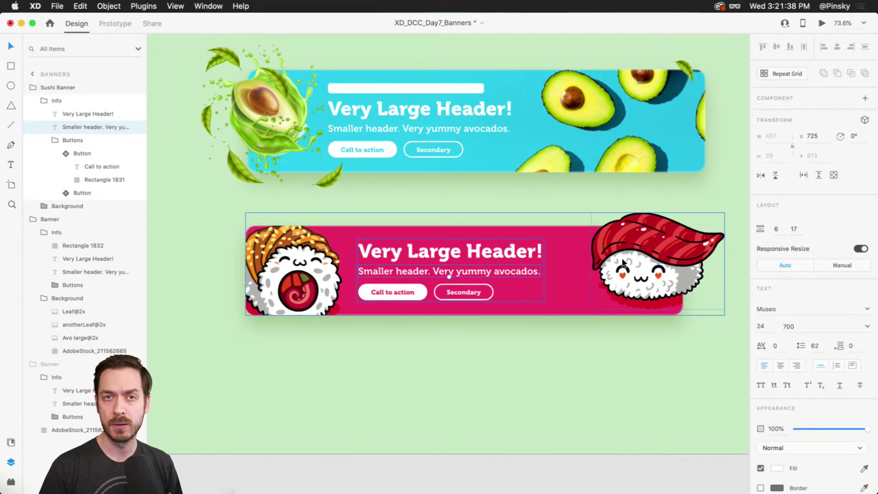
- Turn off Fix Width and Fix Height for the red-topped sushi in the Background group, keeping Fix Right on
click(623, 263)
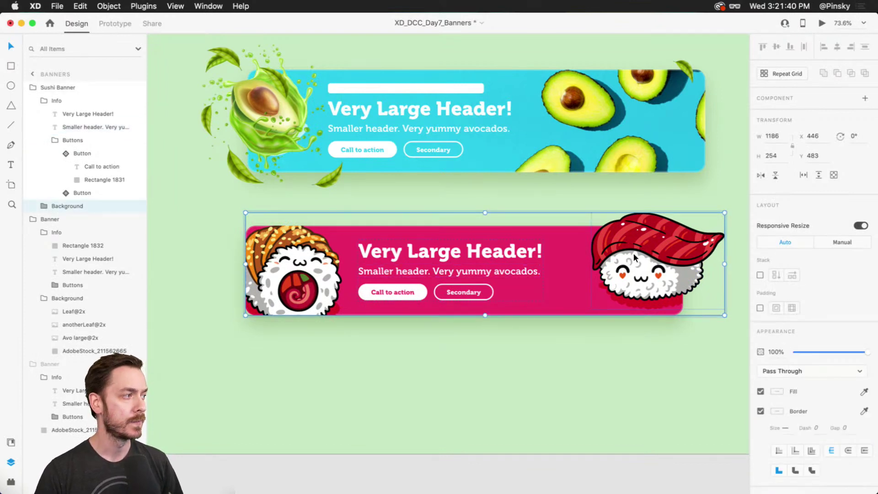
double_click(634, 260)
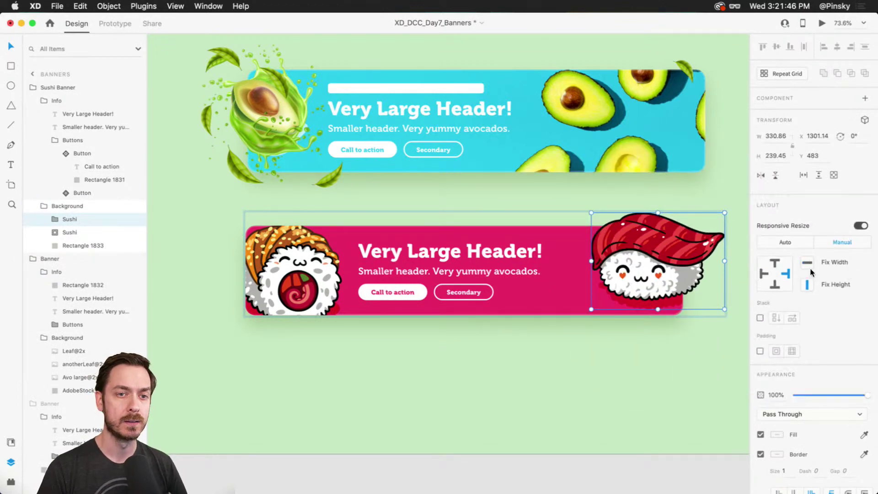
click(808, 288)
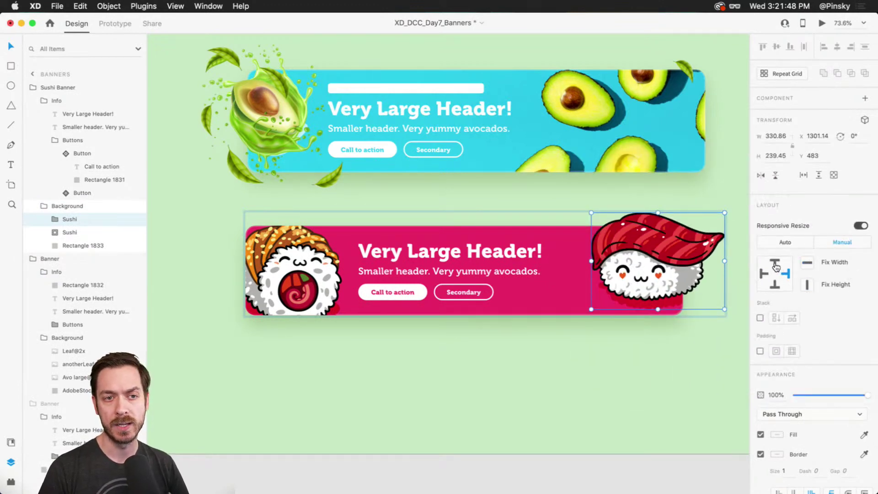
click(788, 274)
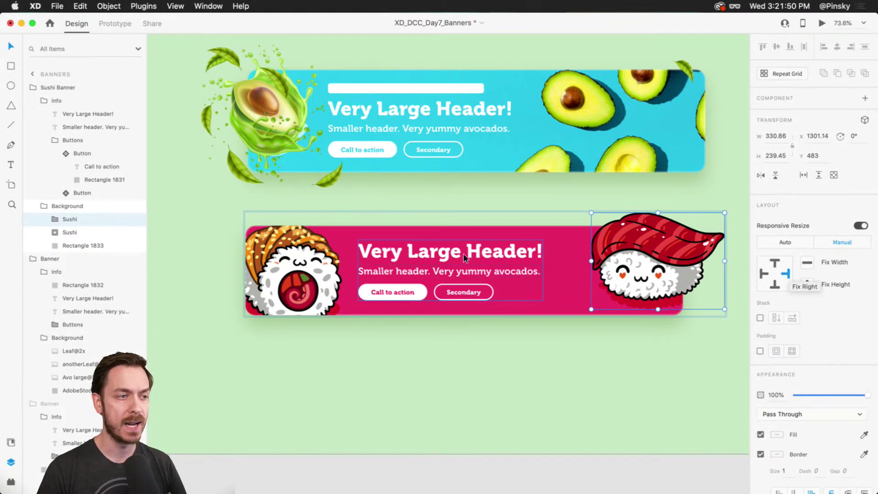
- Test the sushi's new constraints with one duplicate of the smaller header line, and undo it
double_click(410, 273)
key(super+d)
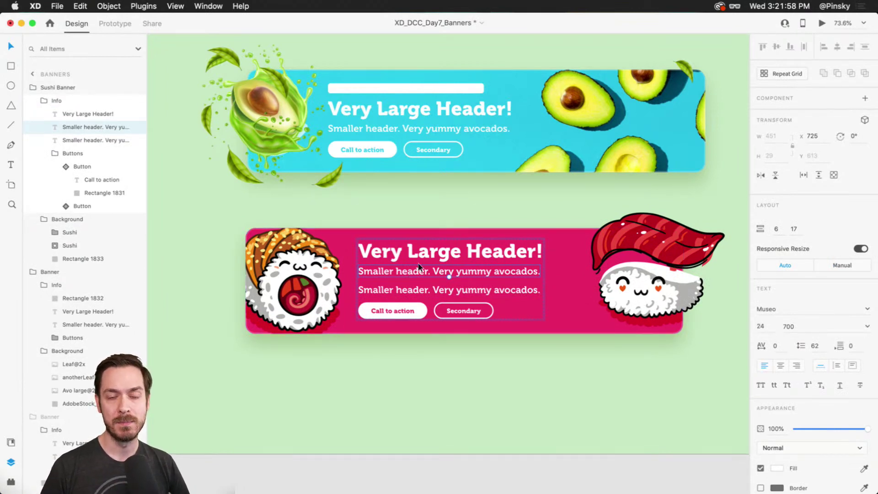
key(super+z)
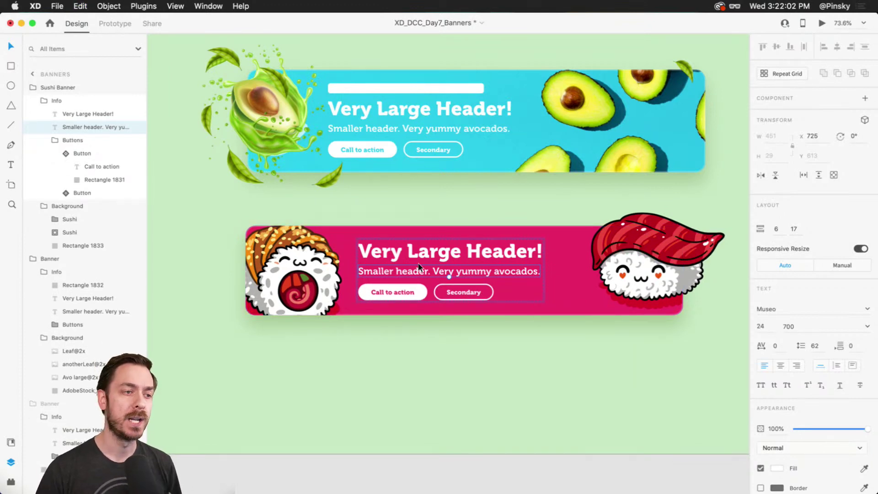
- Inspect the red-topped sushi group's sublayers and turn off Responsive Resize for the group
double_click(664, 235)
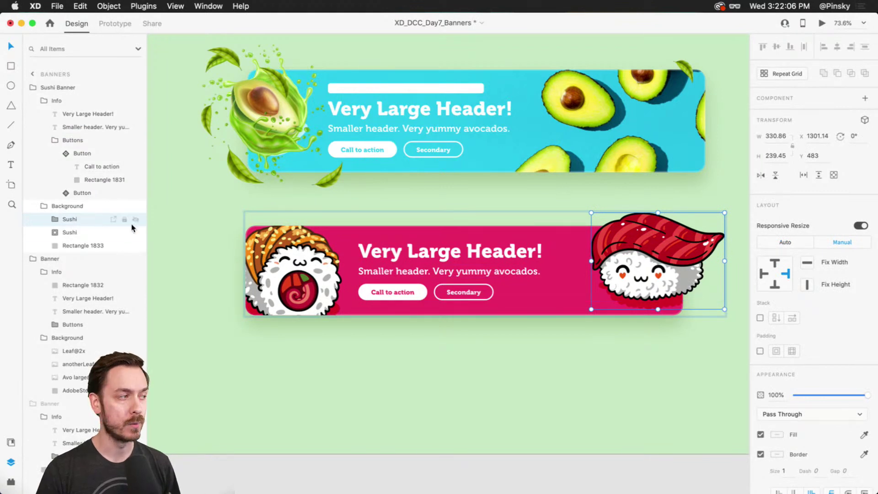
click(63, 220)
click(64, 230)
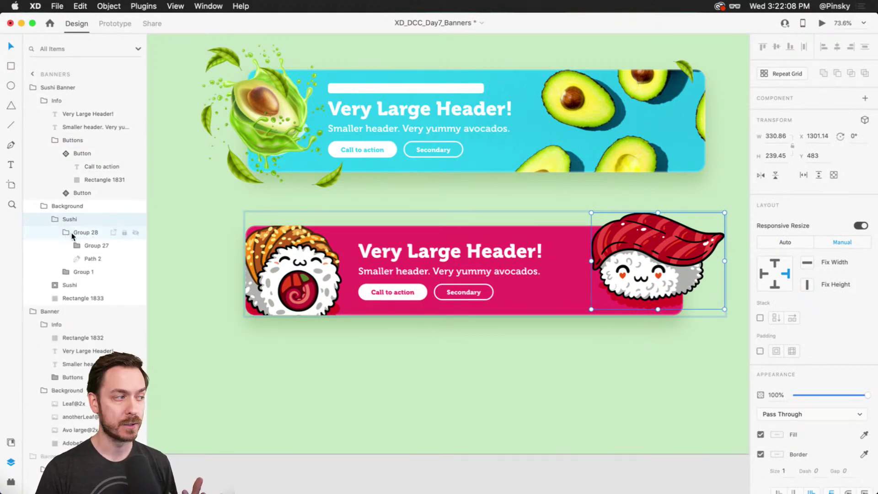
click(55, 220)
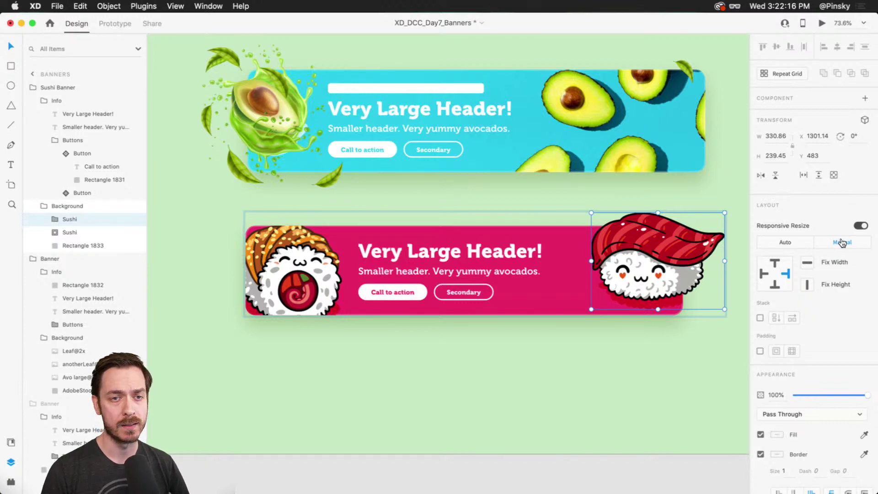
click(862, 226)
- Test the banner without the sushi's Responsive Resize by pasting two copies of the smaller header line, and undo them
double_click(405, 272)
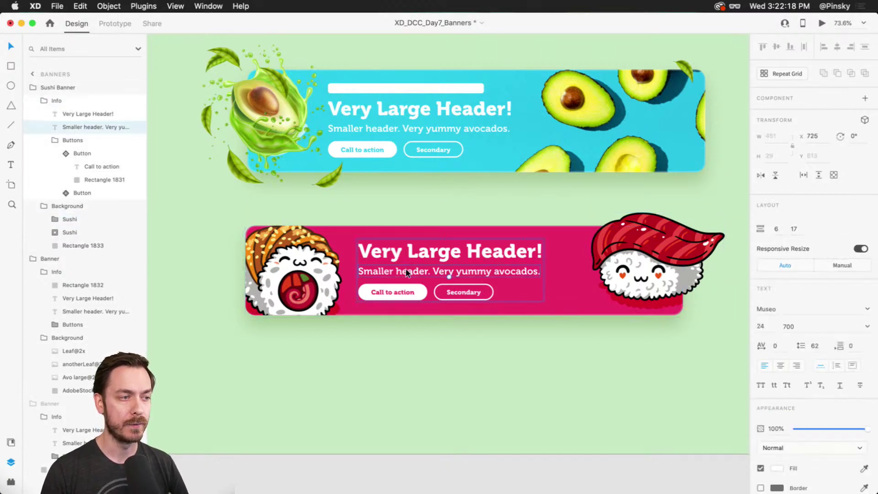
key(super+c)
key(super+v)
key(super+v)
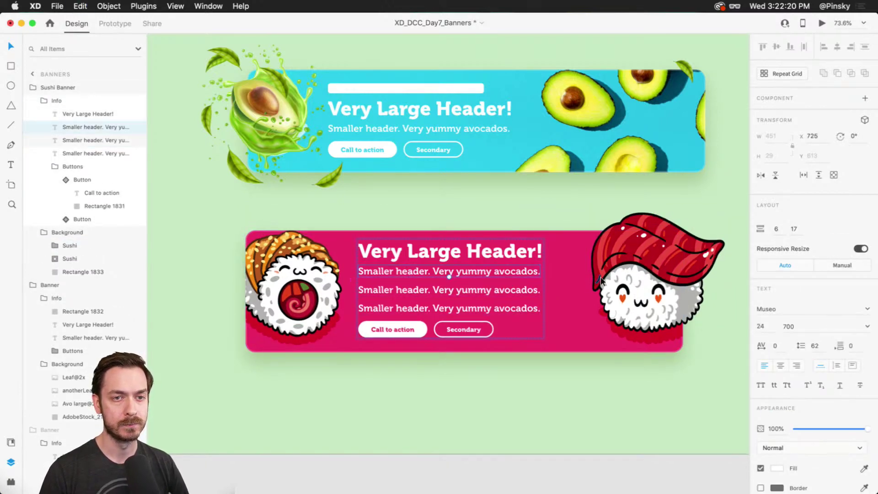
key(super+z)
key(super+z)
- Check the red-topped sushi's aspect ratio lock and test its resizing with two duplicates of the smaller header line, undoing both duplicates
click(655, 265)
double_click(655, 265)
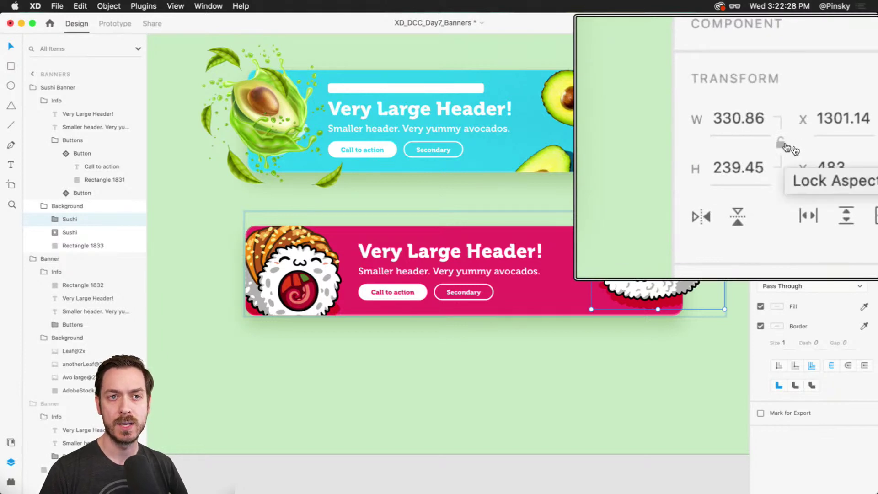
double_click(412, 262)
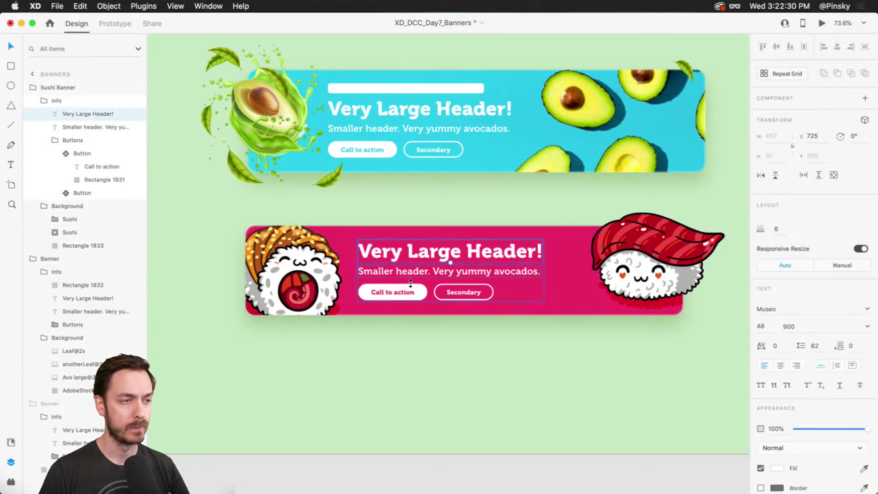
click(411, 272)
key(super+d)
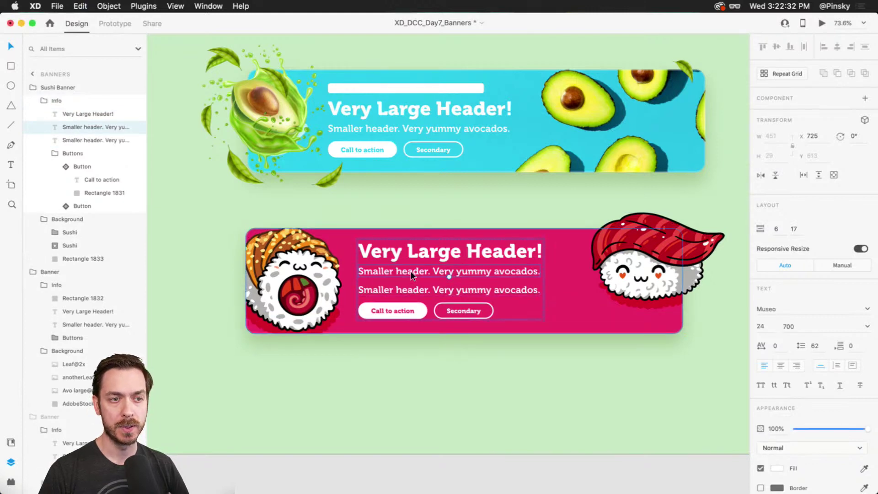
key(super+d)
key(super+z)
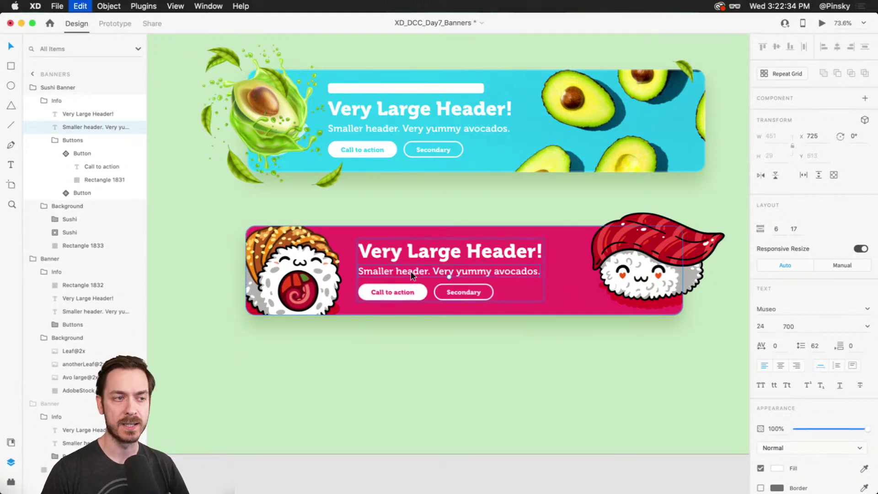
key(super+z)
- Turn on Responsive Resize for the red-topped sushi group inside the pink banner's Background and set it to Auto
double_click(669, 250)
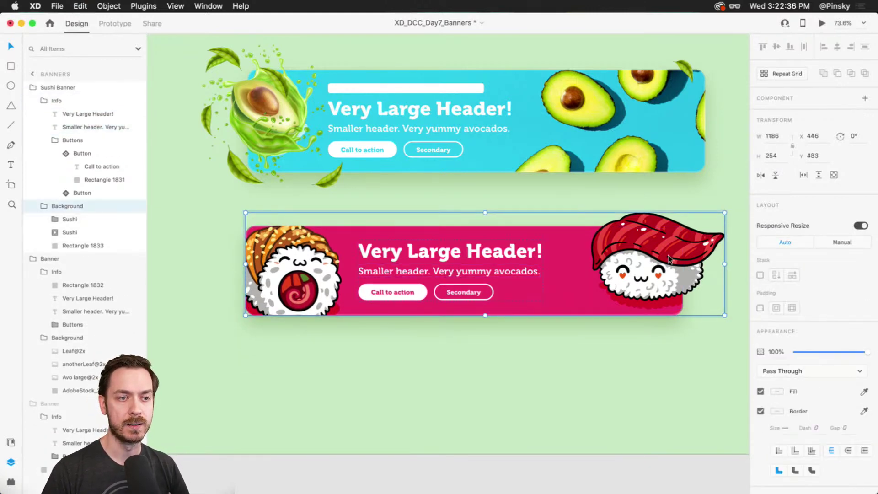
click(861, 227)
click(861, 227)
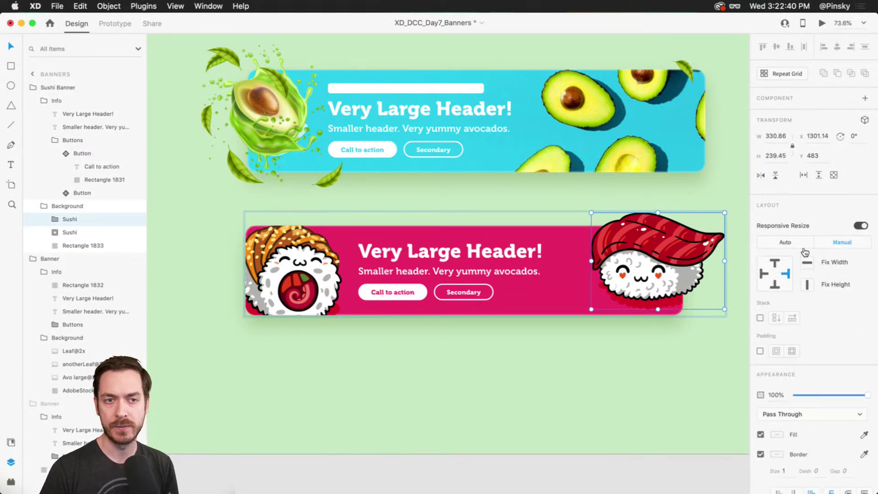
click(785, 243)
- Test the sushi's Auto resizing with two duplicates of the smaller header line, and undo them
double_click(449, 268)
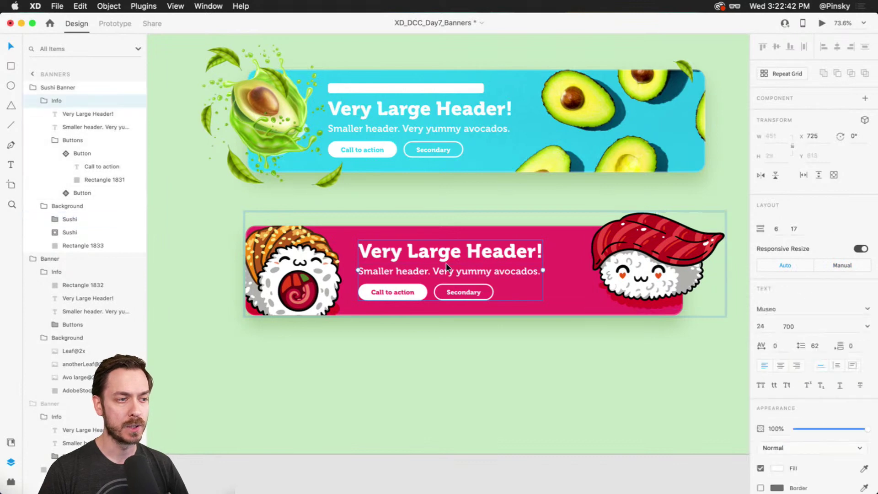
key(super+d)
key(super+d)
key(super+z)
key(super+z)
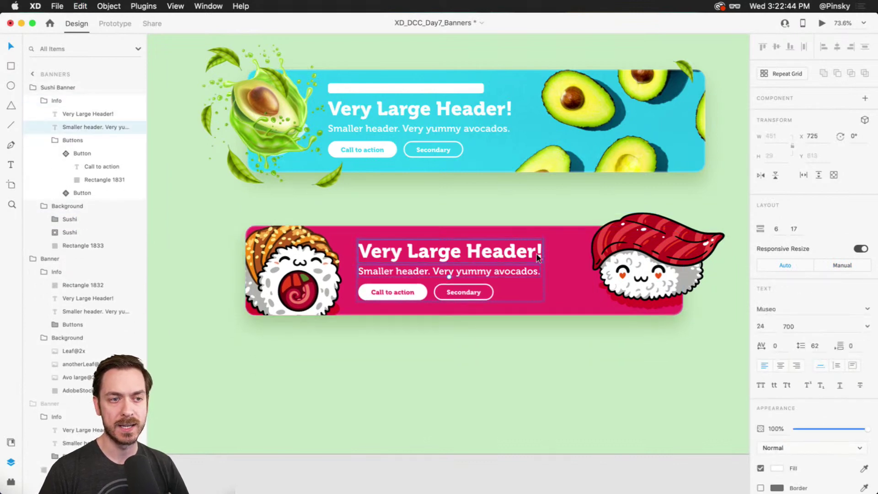
key(Escape)
scroll(413, 267, up, 2)
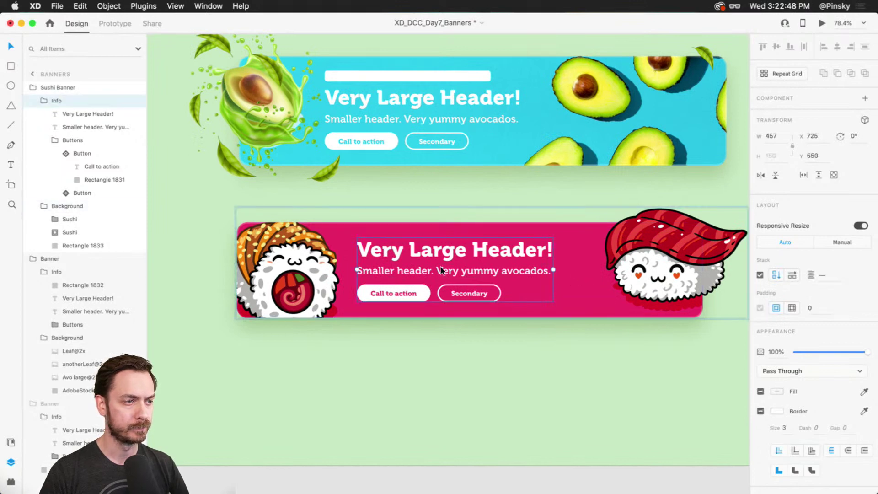
double_click(458, 271)
drag(457, 270, 494, 280)
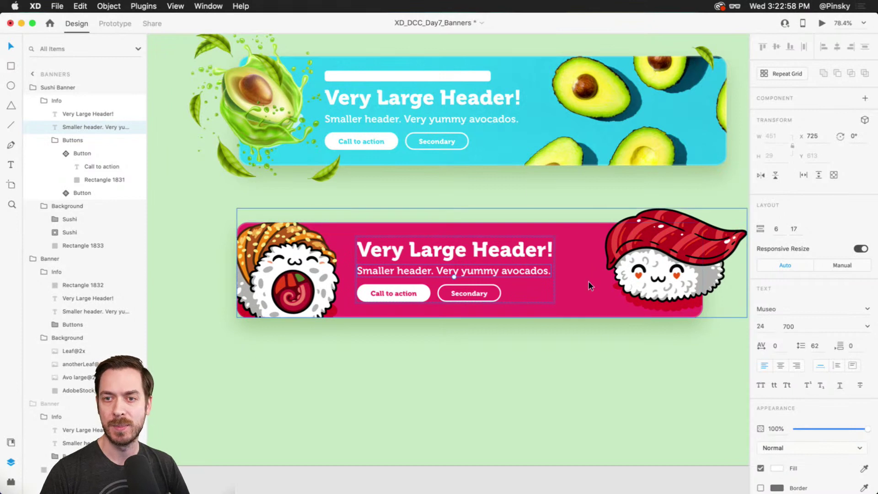
click(488, 344)
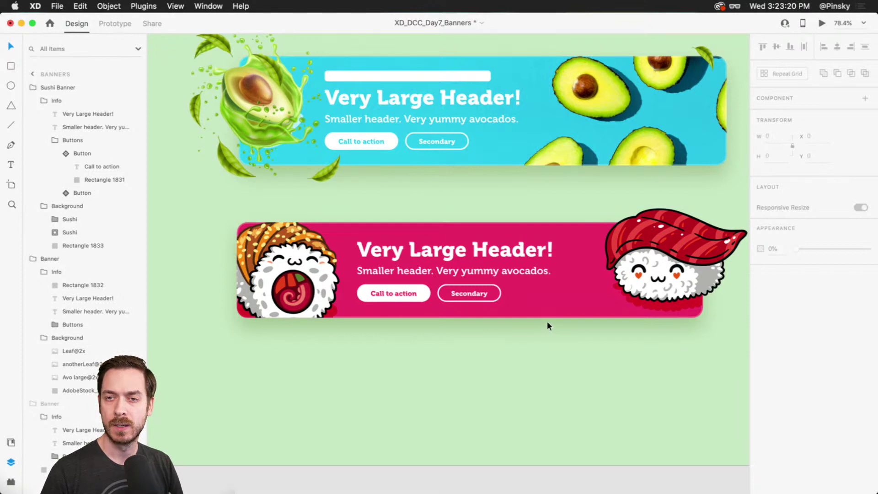
drag(539, 298, 501, 234)
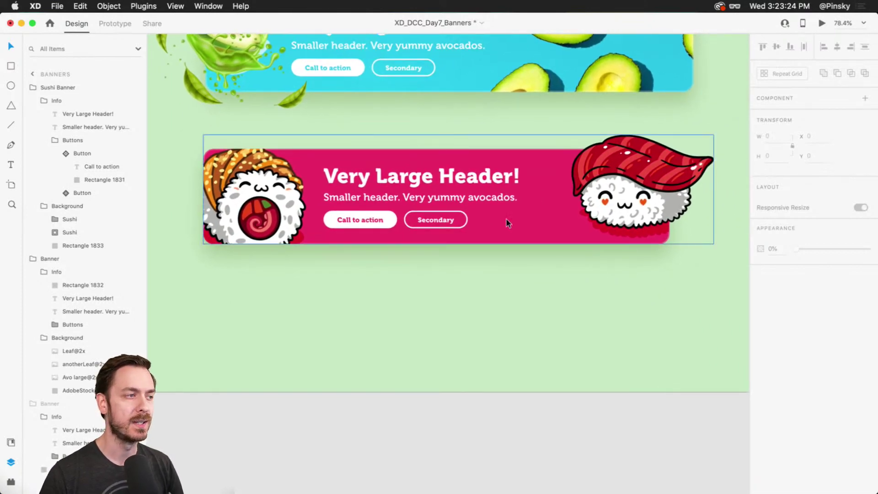
click(622, 215)
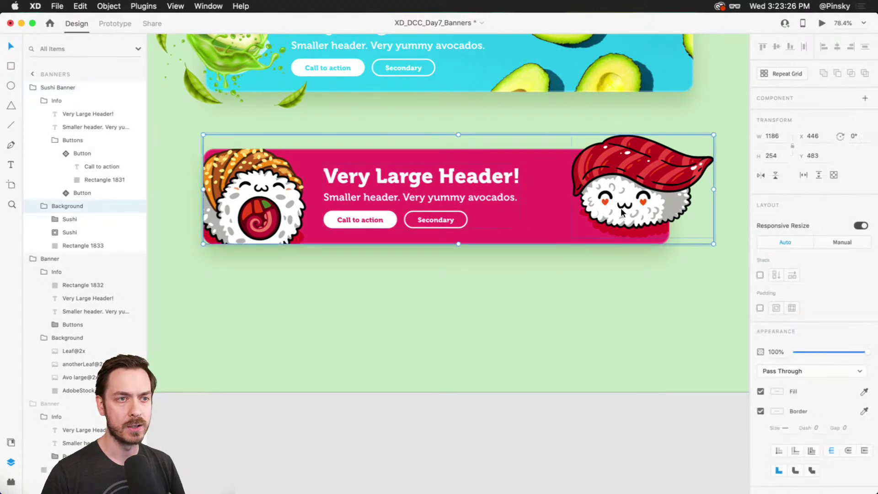
double_click(615, 177)
click(412, 264)
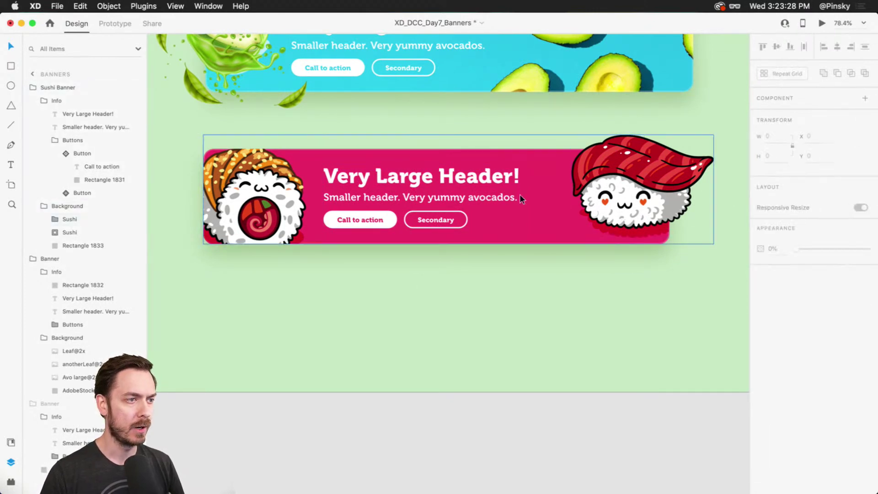
- Test the pink banner's growth by enlarging the smaller header line to font size 32
double_click(375, 215)
click(359, 196)
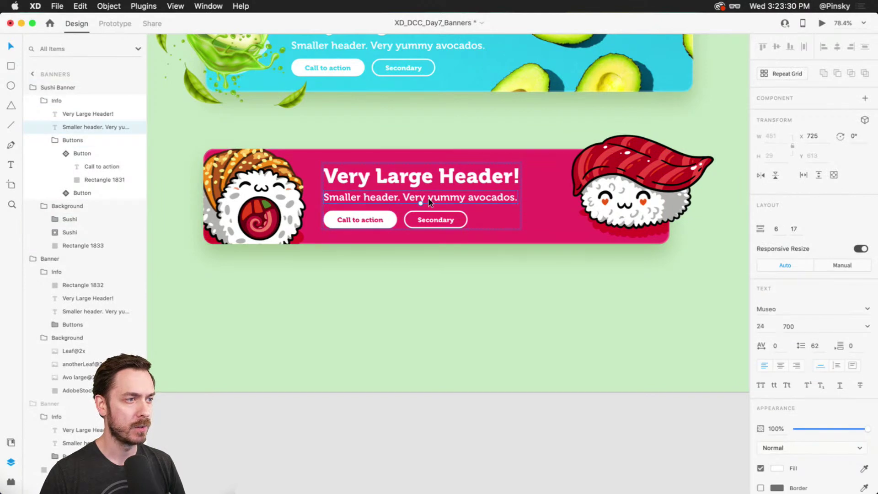
mouse_move(421, 205)
mouse_down()
mouse_move(423, 217)
mouse_move(421, 204)
mouse_up()
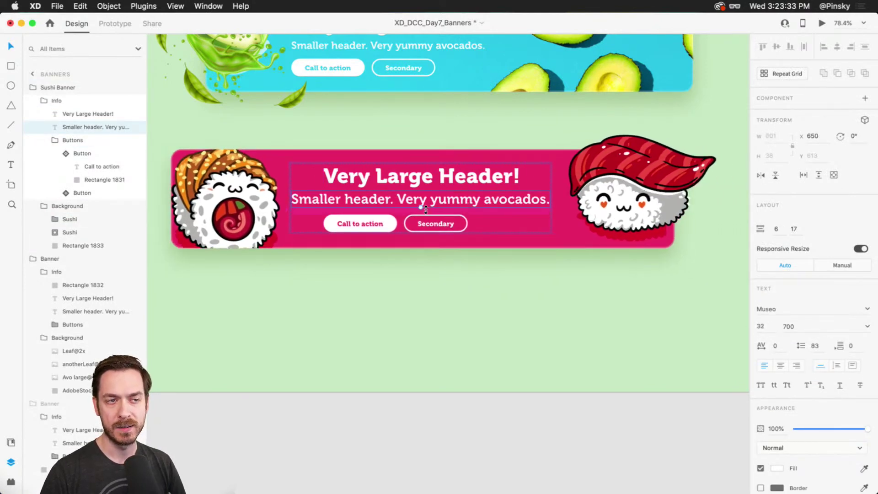
- Set the red-topped sushi's Responsive Resize to Manual with its top and right edges, width and height fixed
click(645, 178)
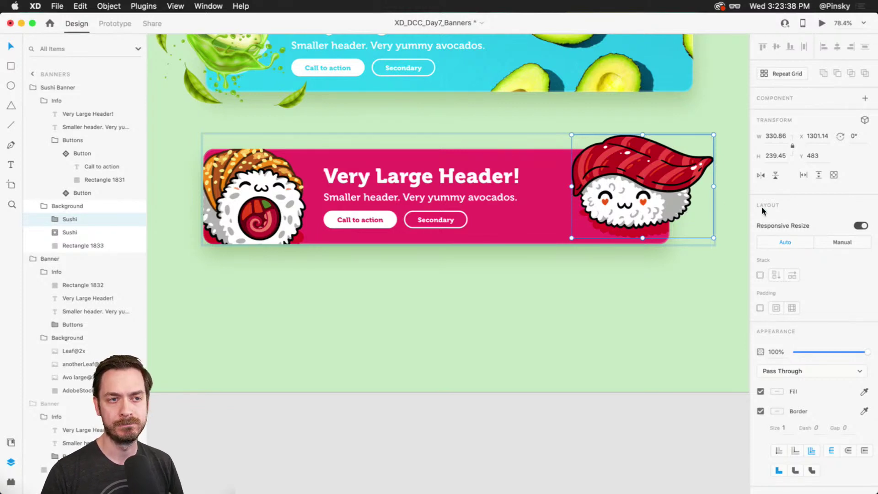
click(850, 243)
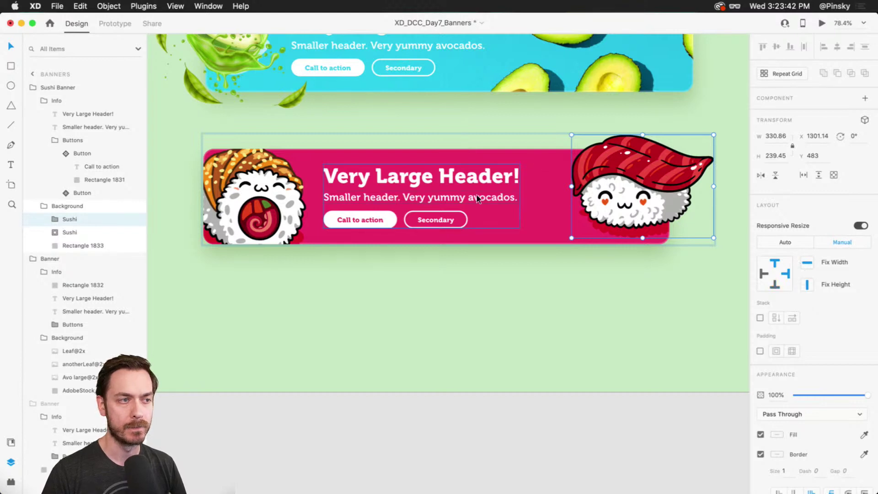
- Test the sushi's manual constraints with five duplicates of the smaller header line, and undo them all
click(426, 198)
double_click(426, 198)
key(super+d)
key(super+d)
key(super+d)
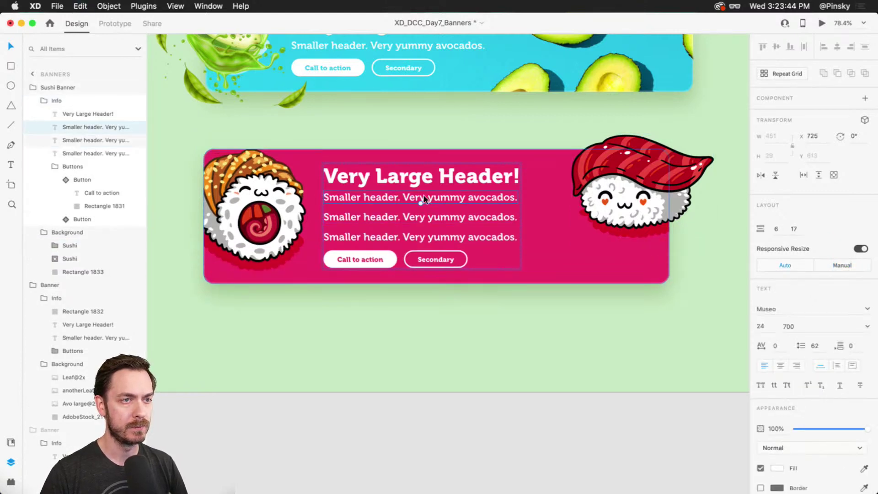
key(super+d)
key(super+d)
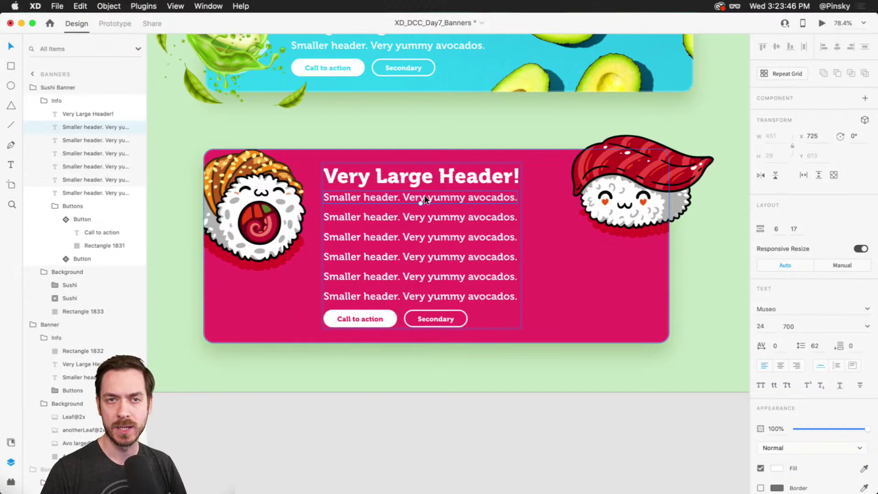
key(super+z)
key(super+z)
key(super+z)
key(super+z)
key(super+z)
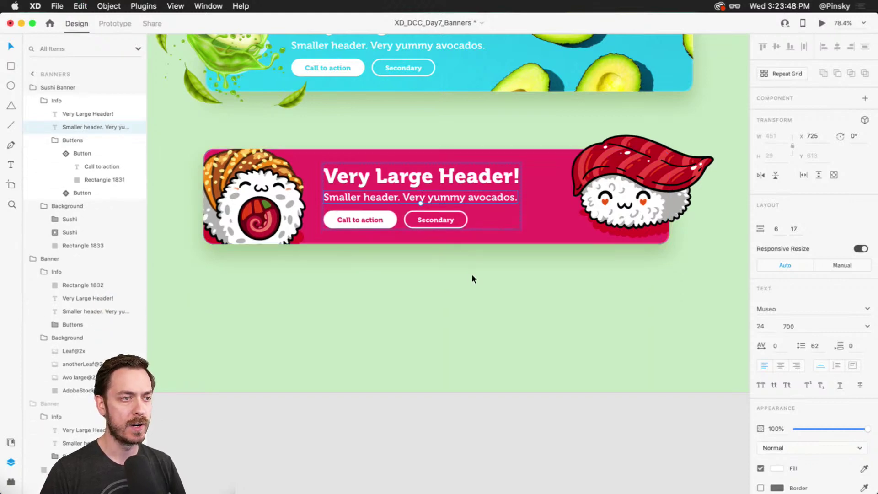
- Select the blue avocado banner on the Banners artboard and collapse its layer group
click(472, 275)
scroll(469, 266, up, 4)
scroll(469, 266, down, 5)
drag(468, 274, 468, 267)
click(427, 204)
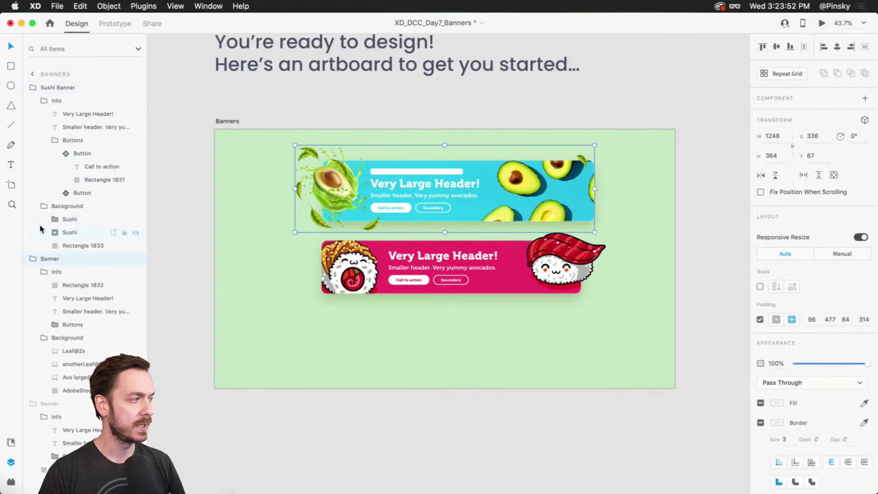
click(33, 259)
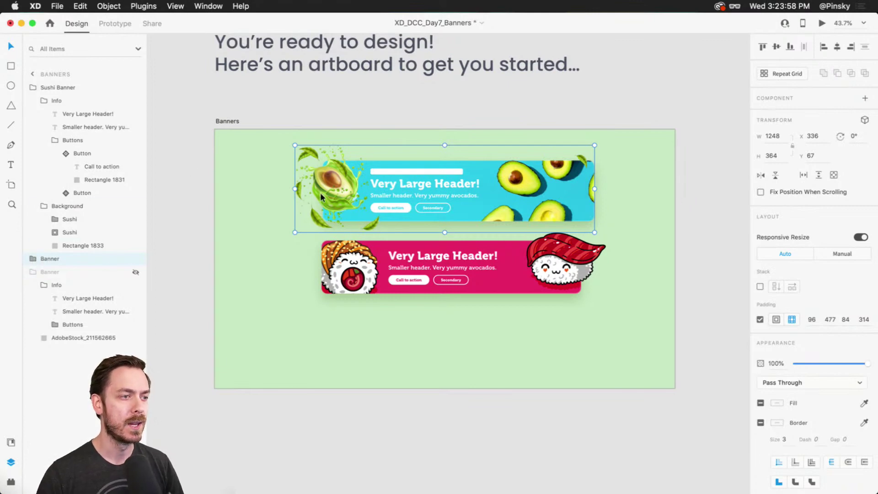
- Put the white rectangle above the avocado banner's large header into its own group within Info
double_click(407, 170)
scroll(407, 170, up, 5)
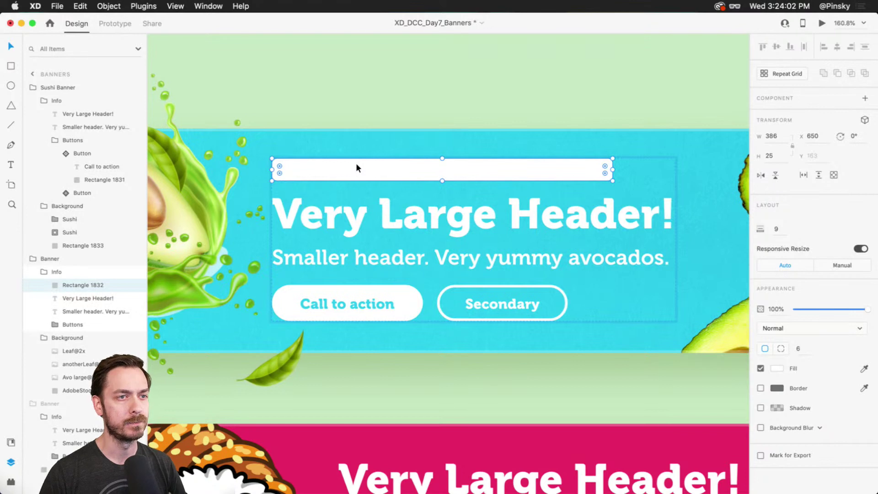
click(297, 174)
key(Escape)
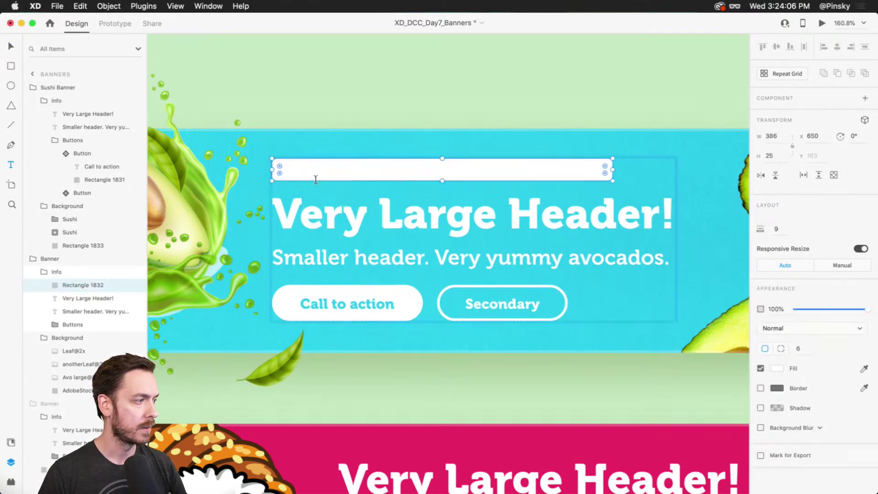
key(ctrl+d)
key(super+z)
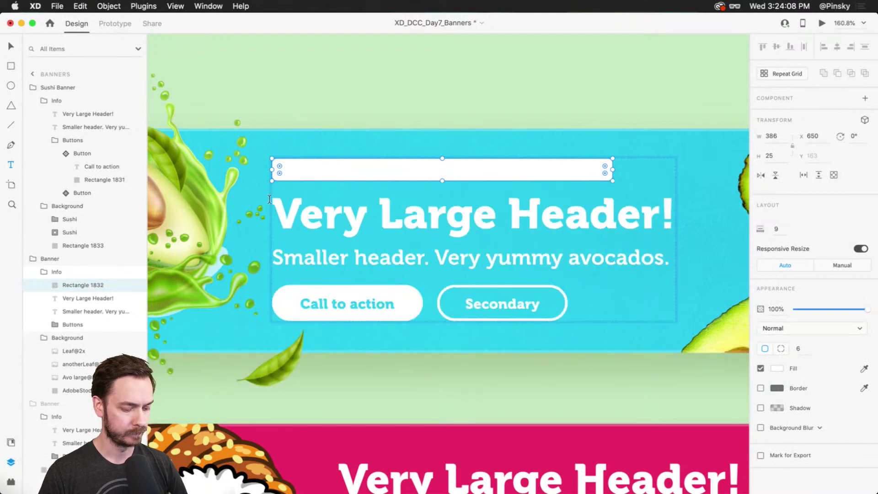
key(super+g)
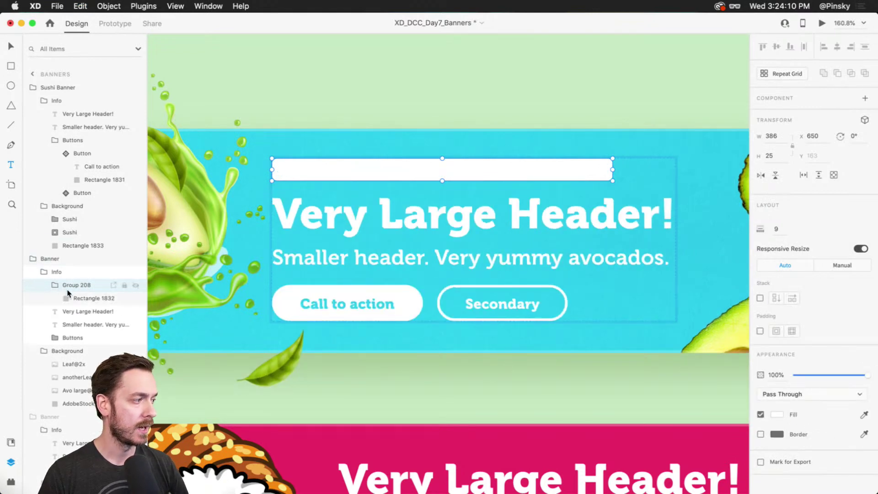
- Add the text "Special deal!" on top of the white rectangle, inside the rectangle's new group
click(70, 297)
key(r)
click(307, 179)
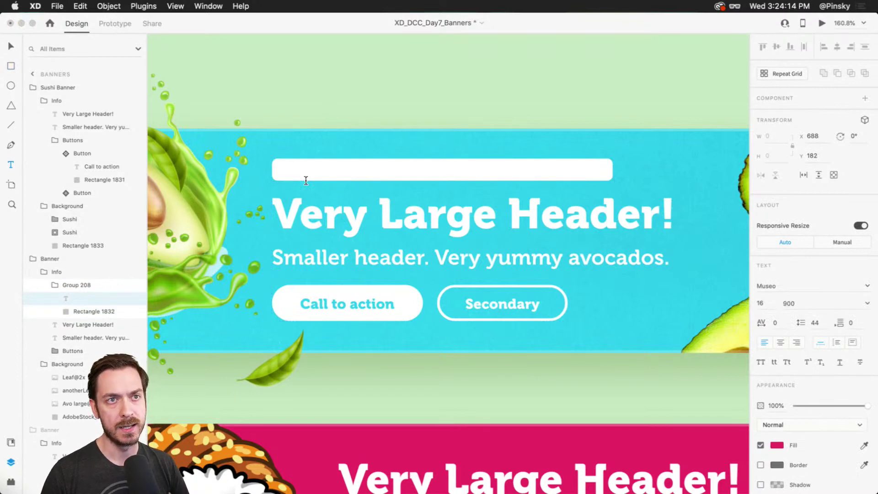
text(S)
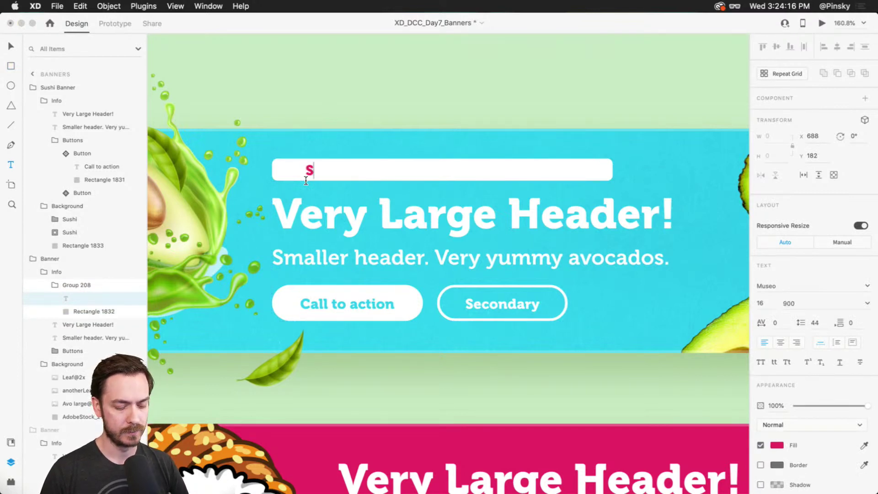
text(pecial dead!)
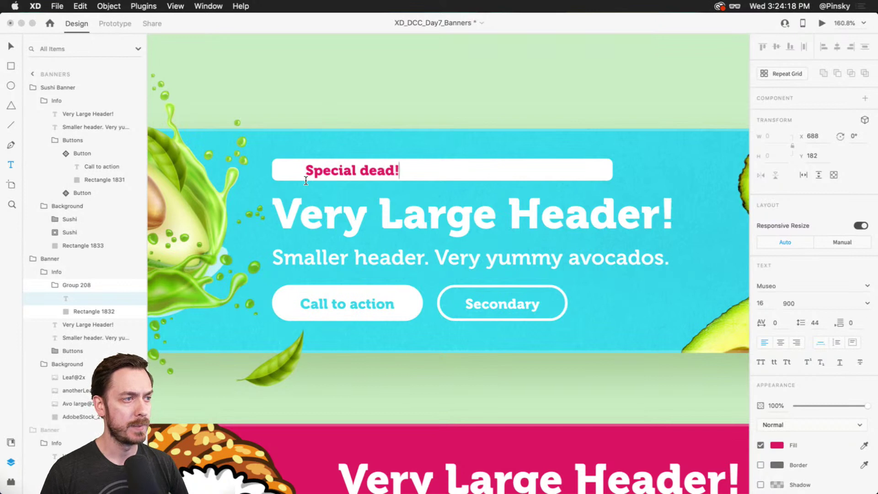
key(BackSpace)
key(BackSpace)
text(k!)
key(BackSpace)
key(BackSpace)
text(l)
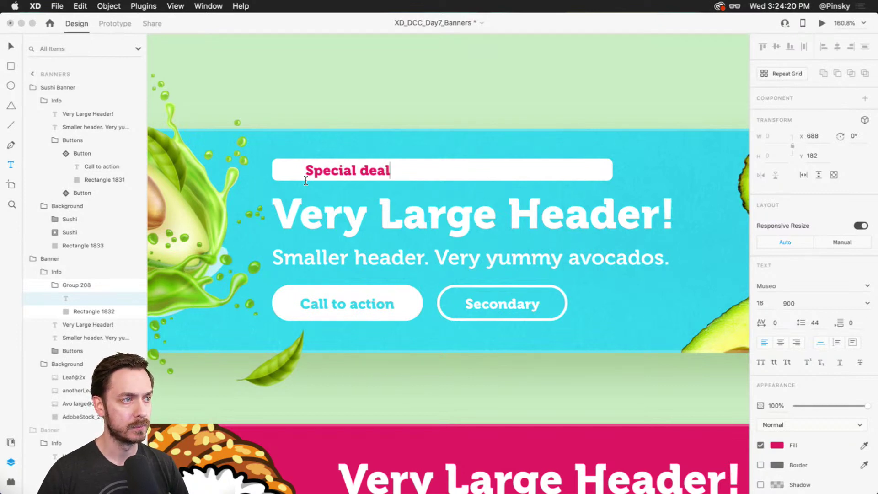
text(!)
key(Escape)
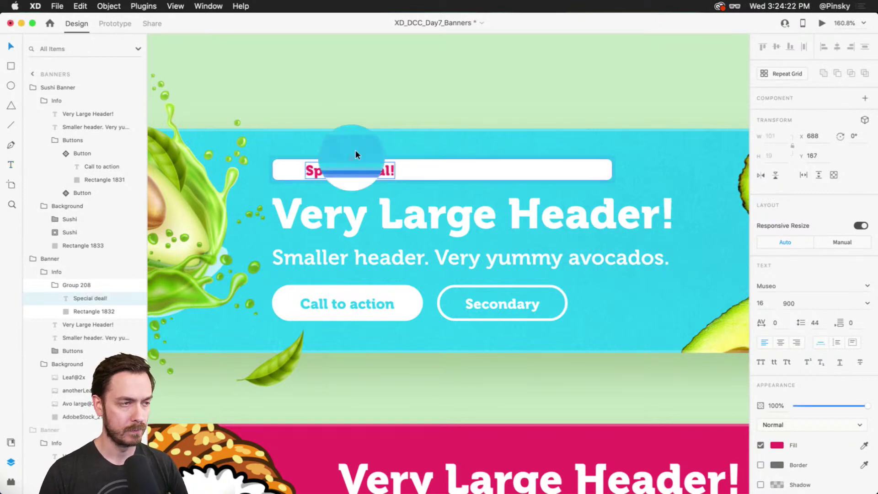
- Style the "Special deal!" text in the banner's cyan at size 14 and weight 700, placed near the white rectangle's left end
drag(358, 168, 342, 166)
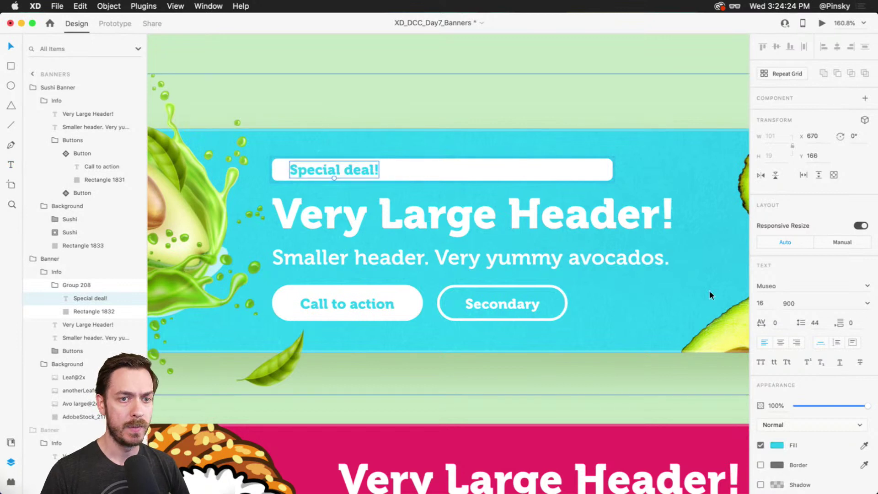
click(770, 306)
text(14)
key(Return)
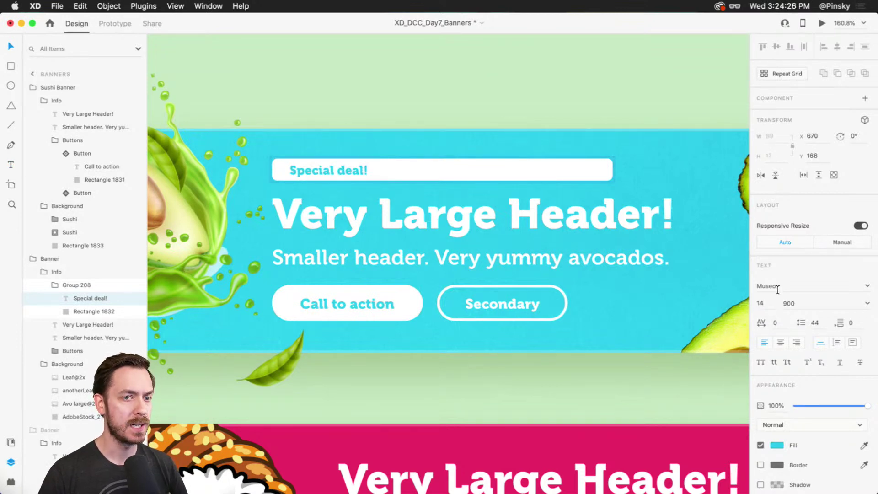
click(868, 304)
click(829, 345)
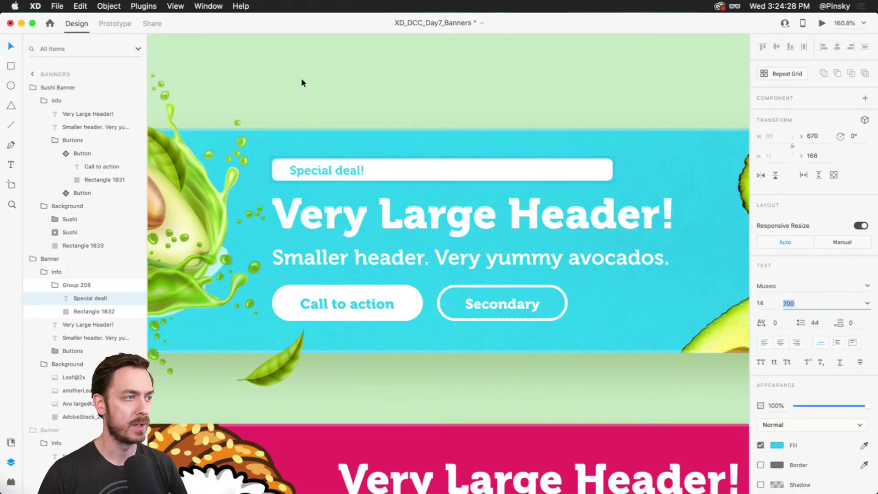
- Shift the "Special deal!" text slightly left to X 662 and enable padding with separate values per edge on its group
drag(311, 163, 305, 163)
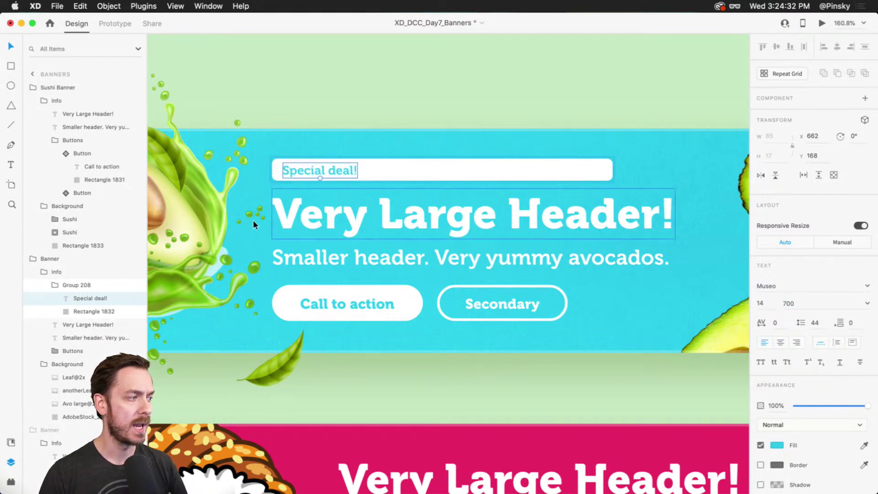
click(81, 285)
click(760, 330)
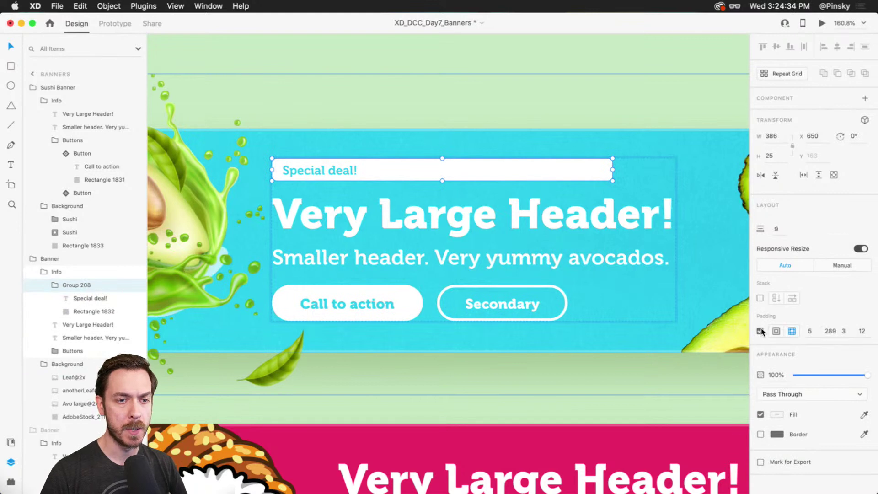
click(792, 331)
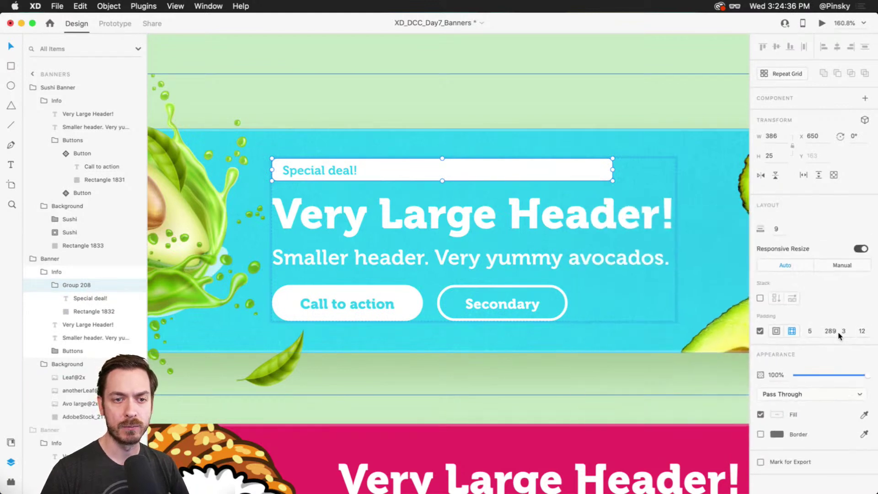
- Reduce the right padding of the "Special deal!" group to 12 so the white rectangle fits around the text
click(830, 331)
text(24)
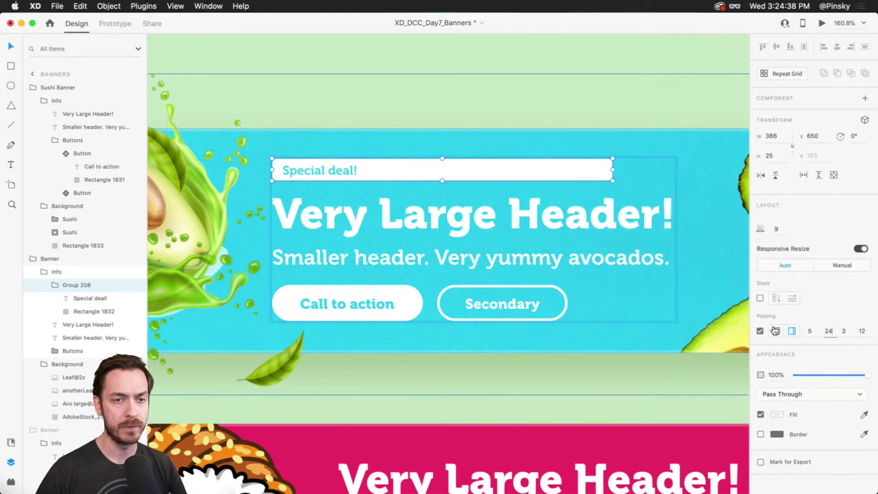
key(Return)
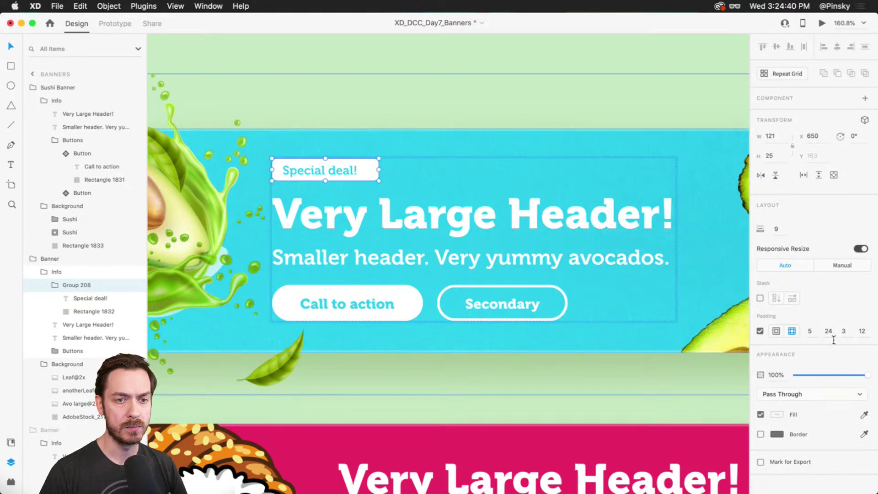
click(831, 331)
text(14)
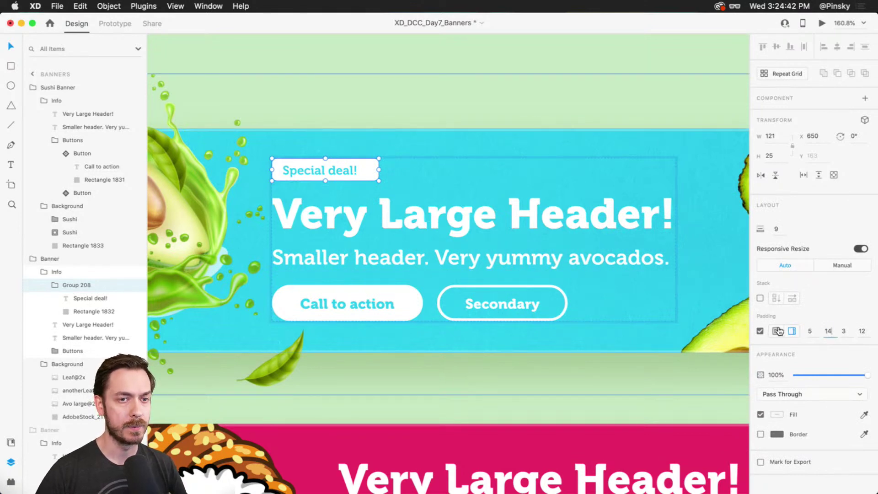
key(Return)
- Extend the label text on the avocado banner to read "Special deal! One day one!"
double_click(295, 167)
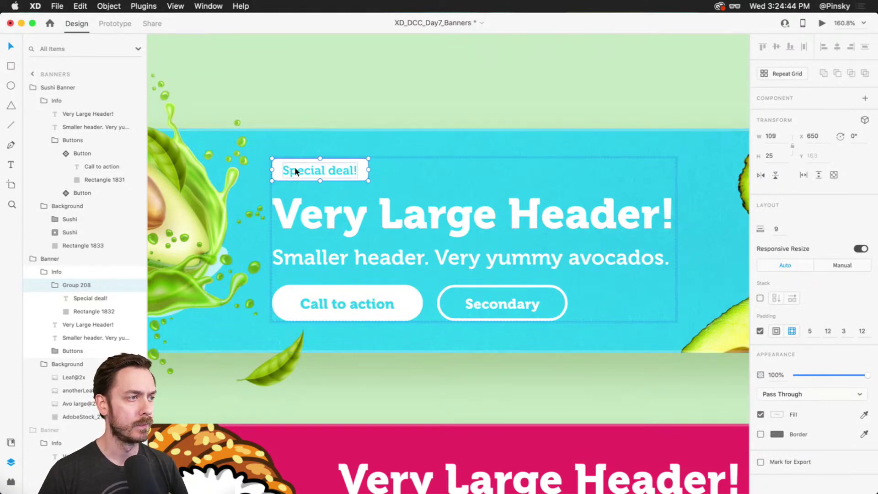
double_click(325, 169)
click(344, 176)
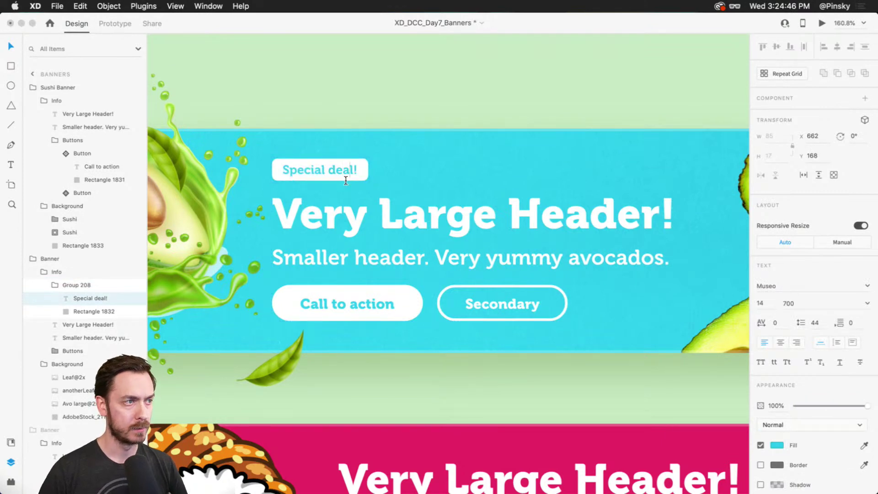
text(One day one!)
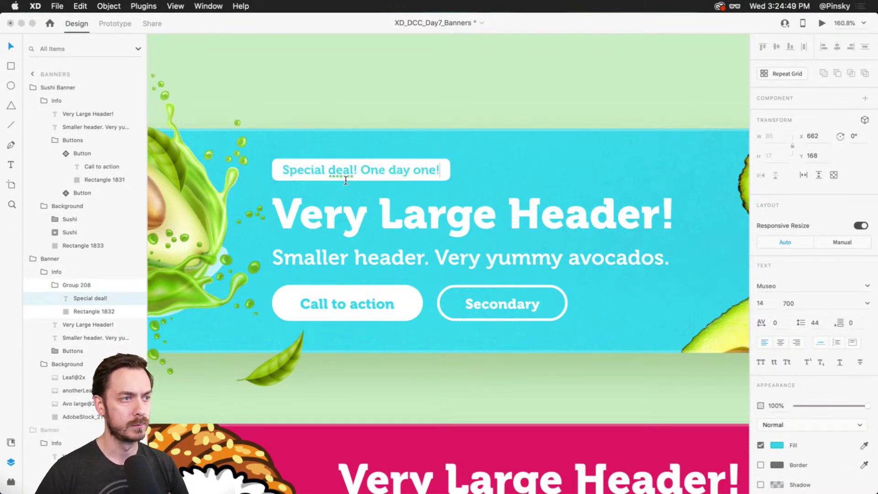
key(Escape)
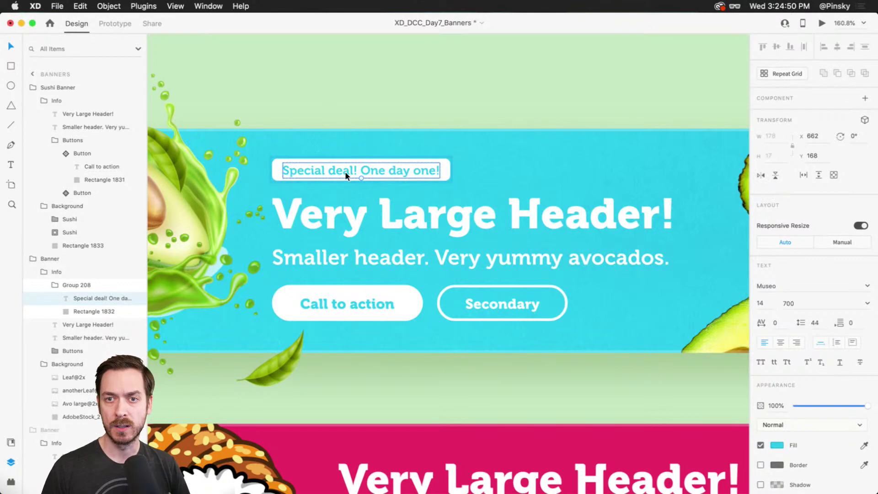